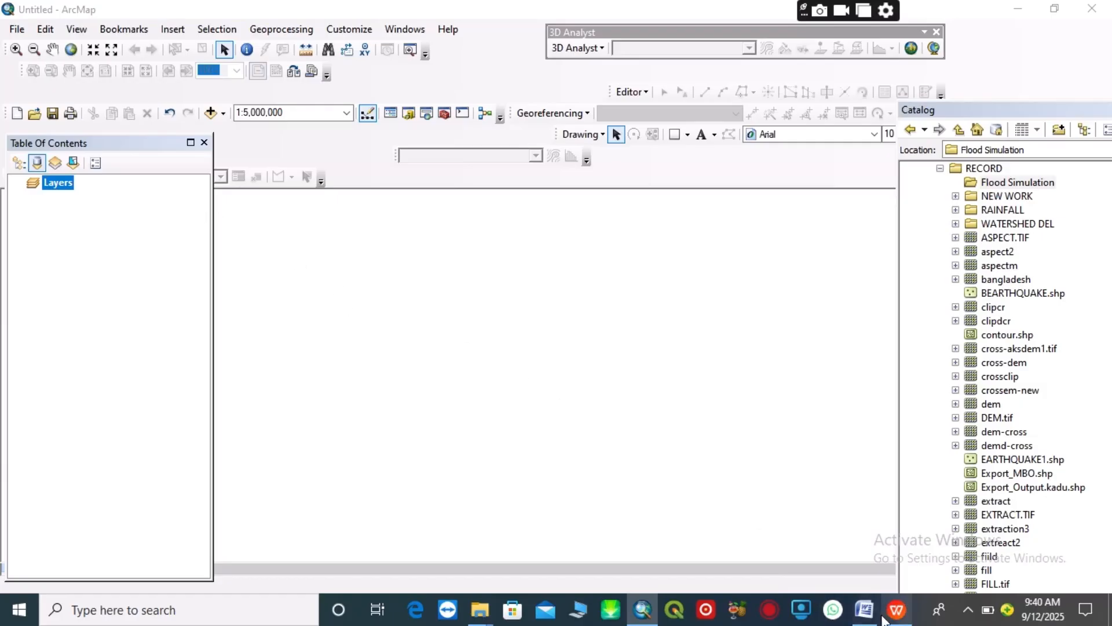
# Read the workflow in Flood Risk.docx, and check in ArcMap that the 3D Analyst extension and toolbar are enabled
pyautogui.moveTo(883, 620)
pyautogui.click(891, 554)
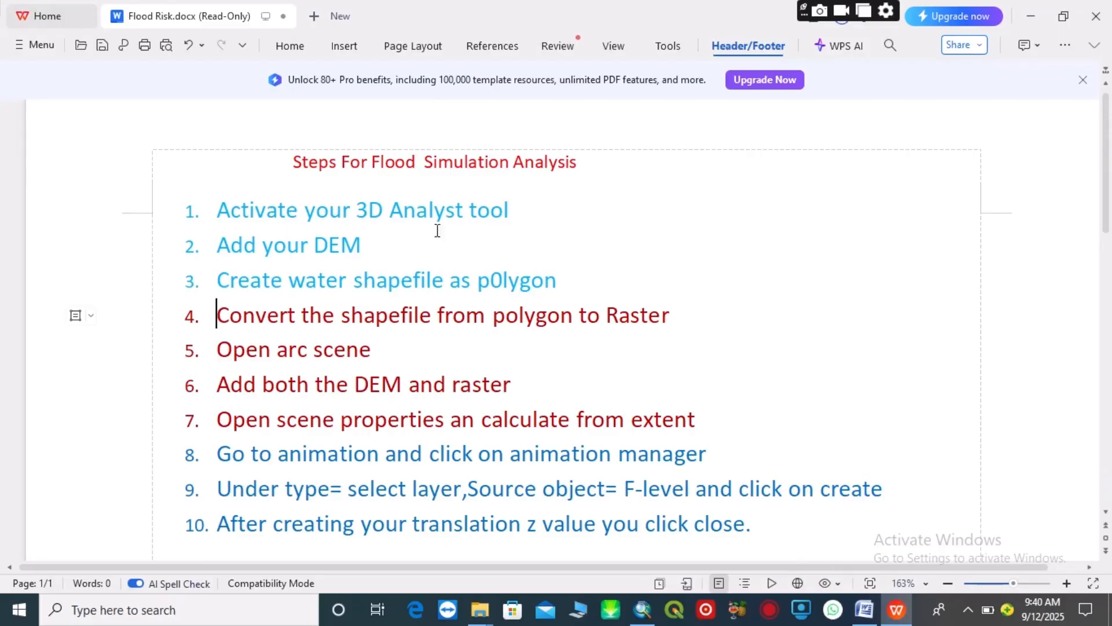
pyautogui.click(649, 606)
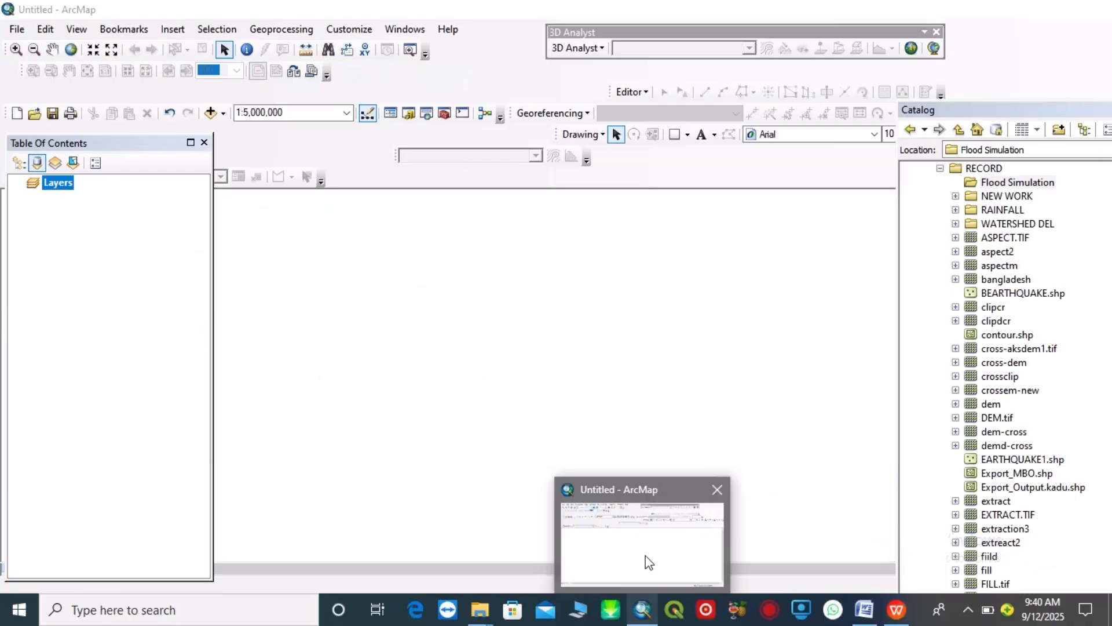
pyautogui.click(365, 33)
pyautogui.click(370, 64)
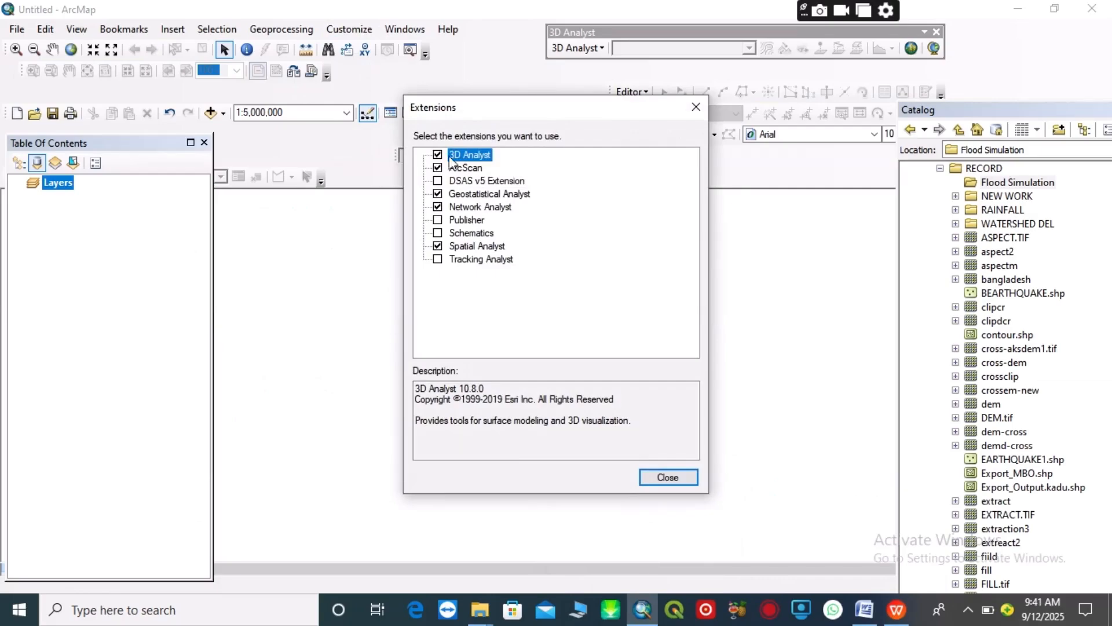
pyautogui.click(695, 106)
pyautogui.click(350, 29)
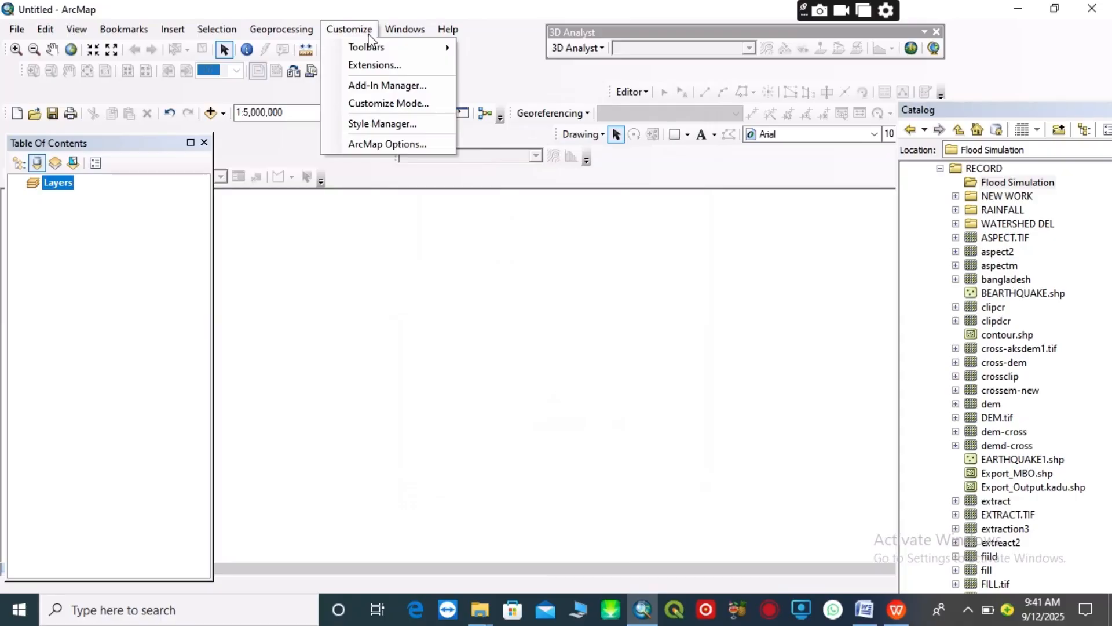
pyautogui.moveTo(394, 47)
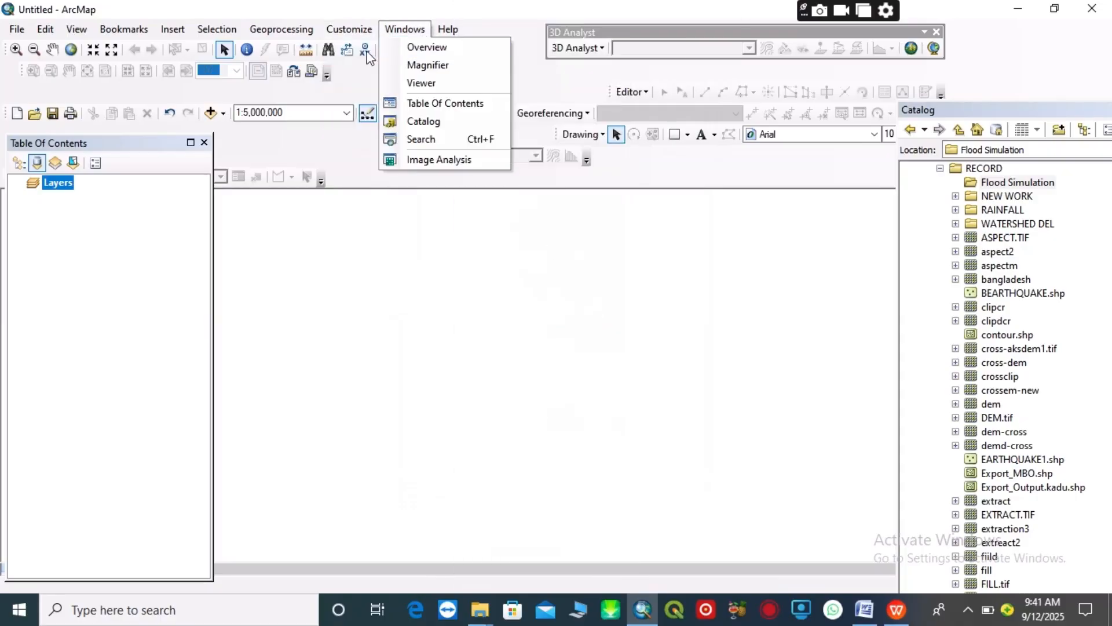
pyautogui.moveTo(365, 29)
pyautogui.moveTo(361, 53)
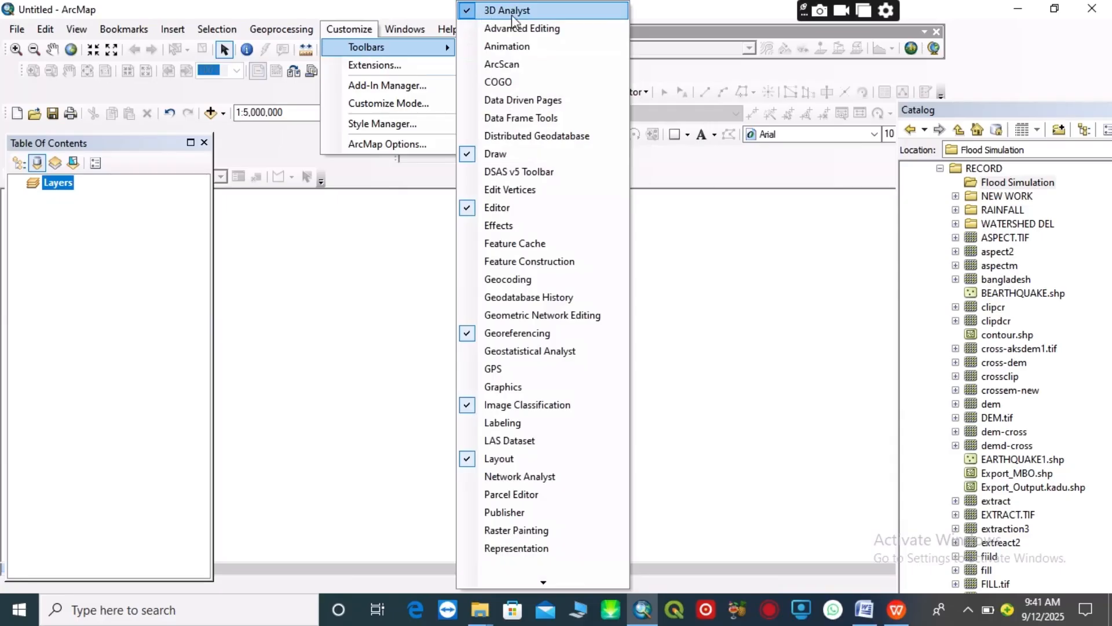
pyautogui.click(798, 548)
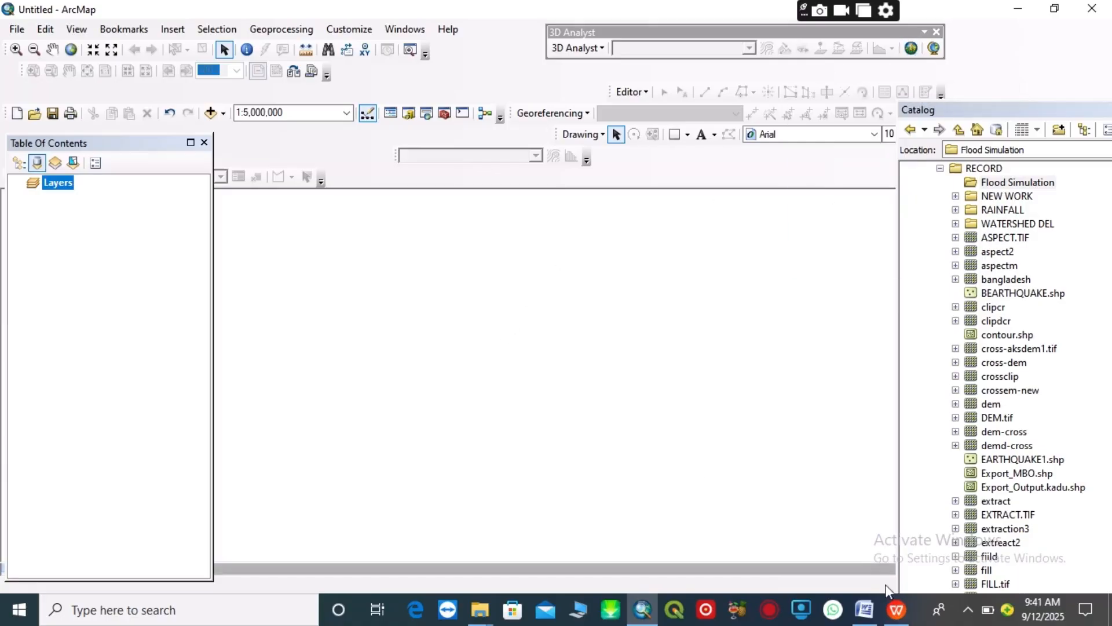
# Consult Flood Risk.docx, return to ArcMap and add the cross-dem raster from the RECORD folder to the map
pyautogui.click(901, 617)
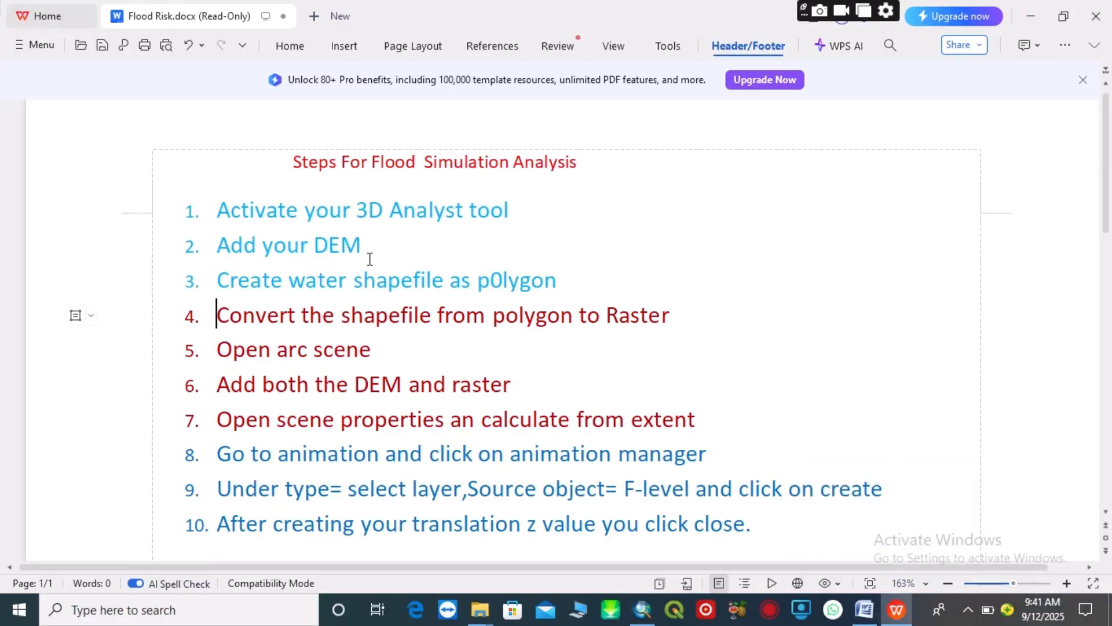
pyautogui.click(634, 547)
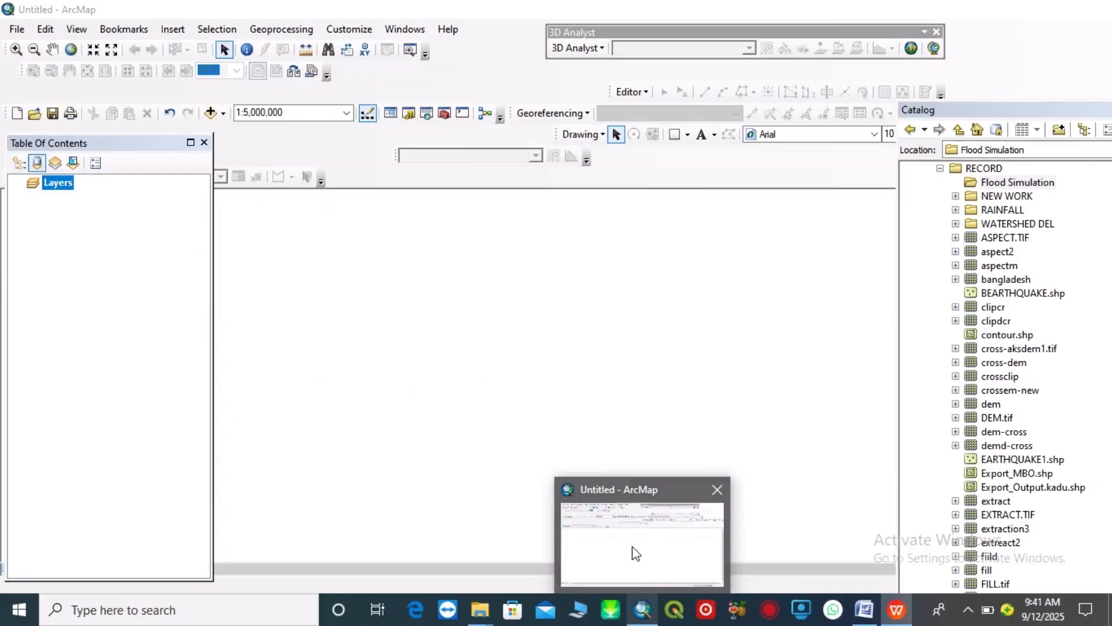
pyautogui.click(223, 113)
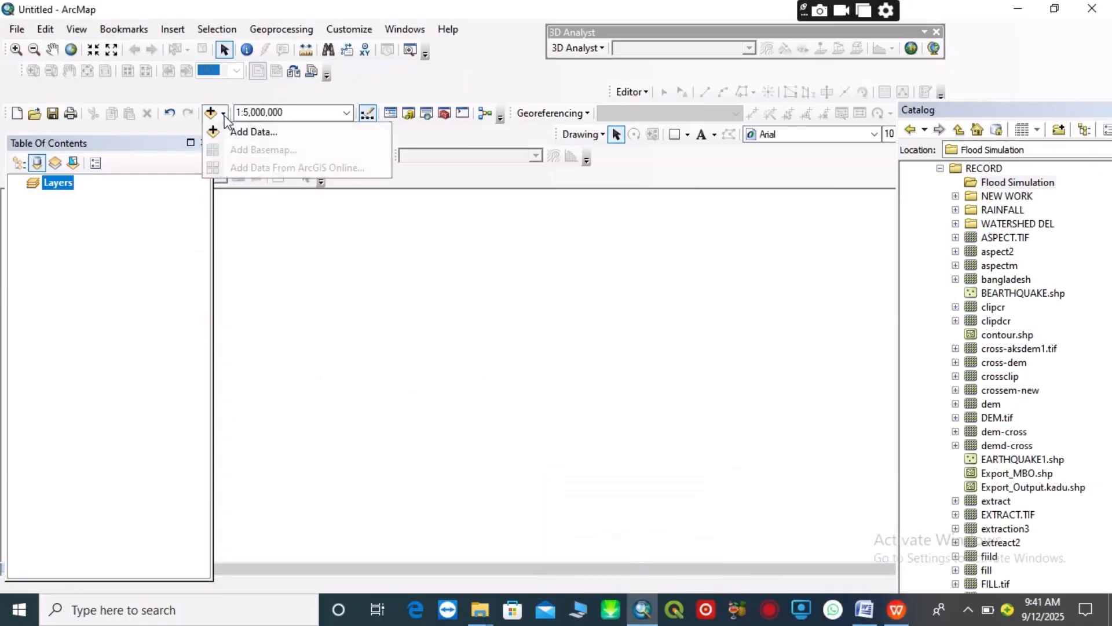
pyautogui.click(235, 132)
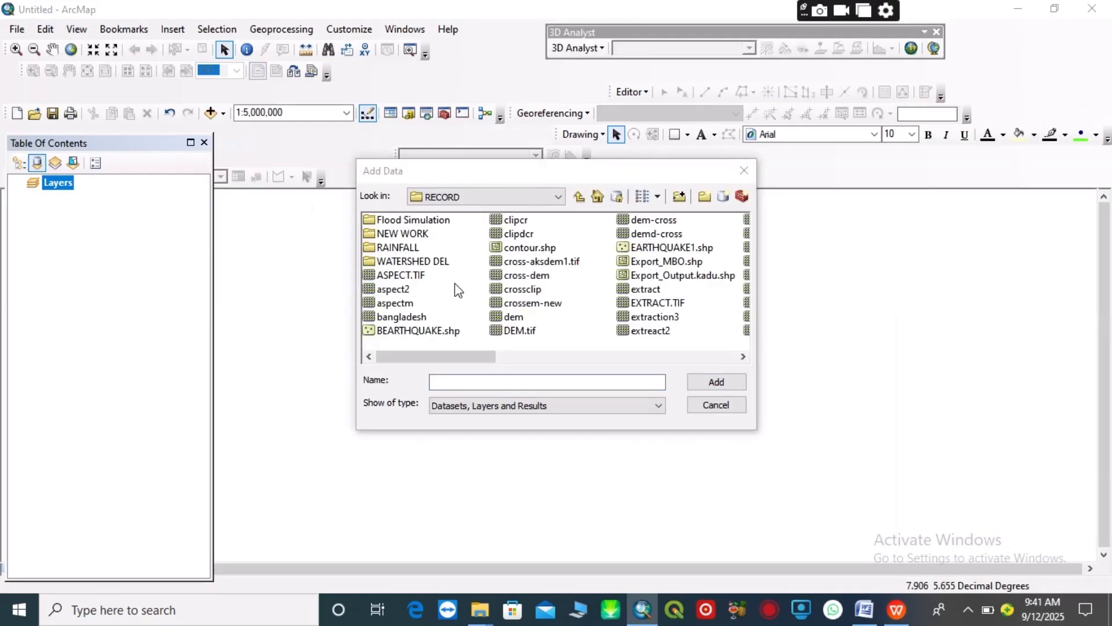
pyautogui.click(525, 276)
pyautogui.click(713, 384)
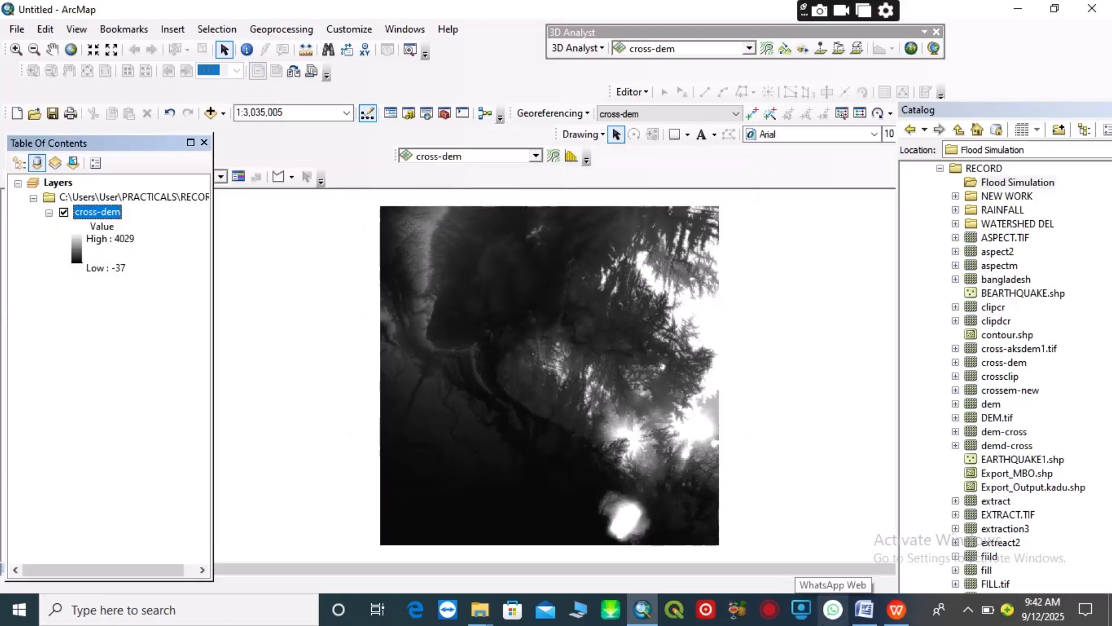
# Consult Flood Risk.docx, return to ArcMap and set up a new polygon shapefile named F-level in the Flood Simulation folder
pyautogui.moveTo(883, 606)
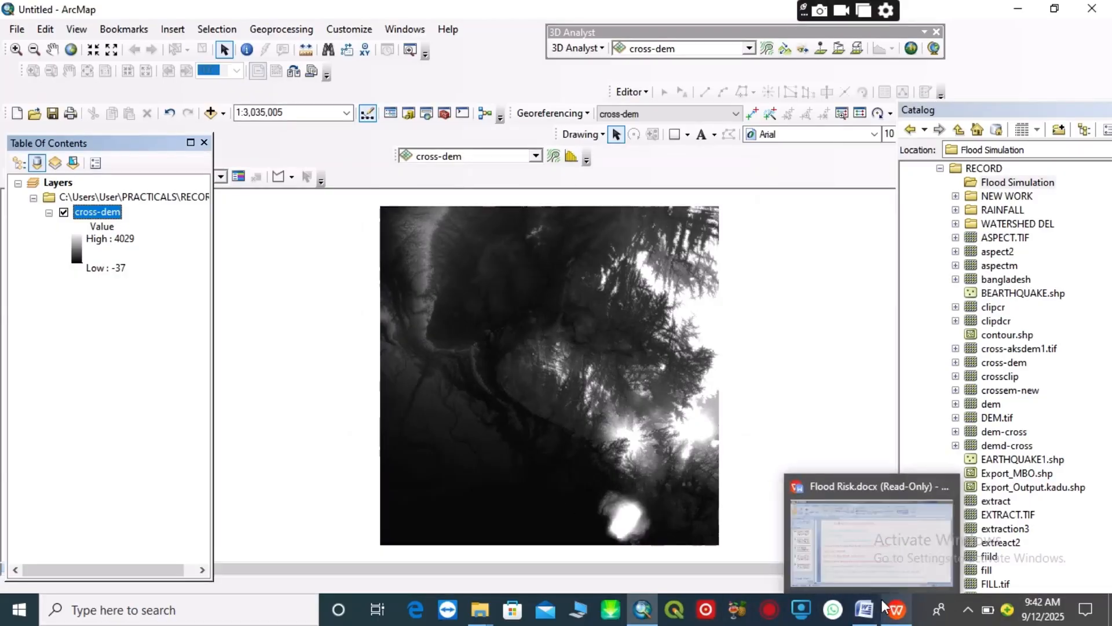
pyautogui.click(875, 536)
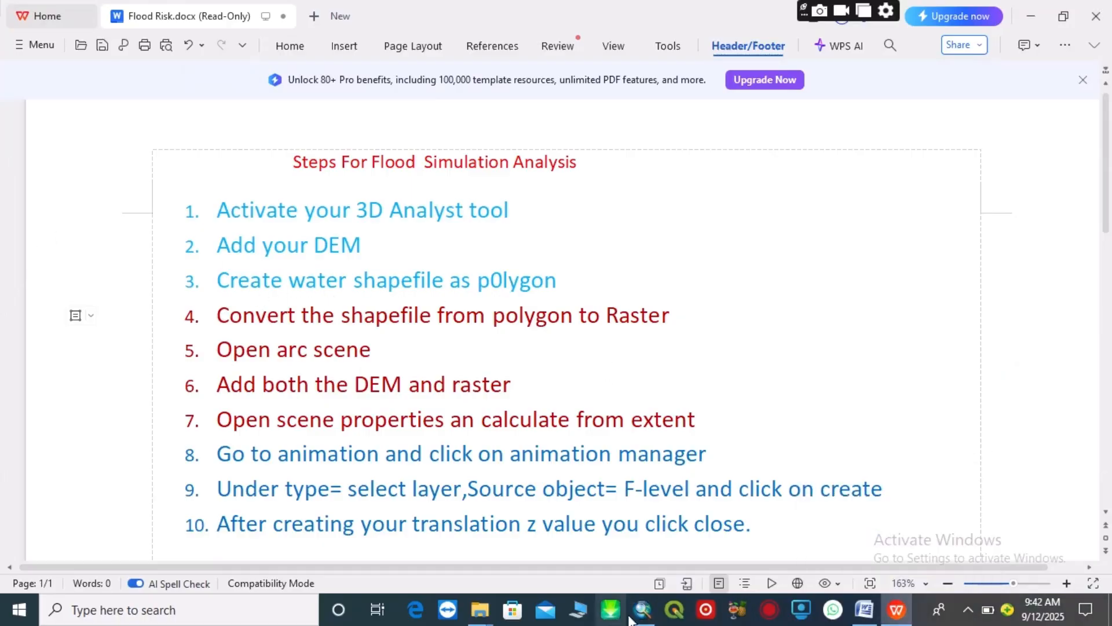
pyautogui.moveTo(642, 610)
pyautogui.click(634, 539)
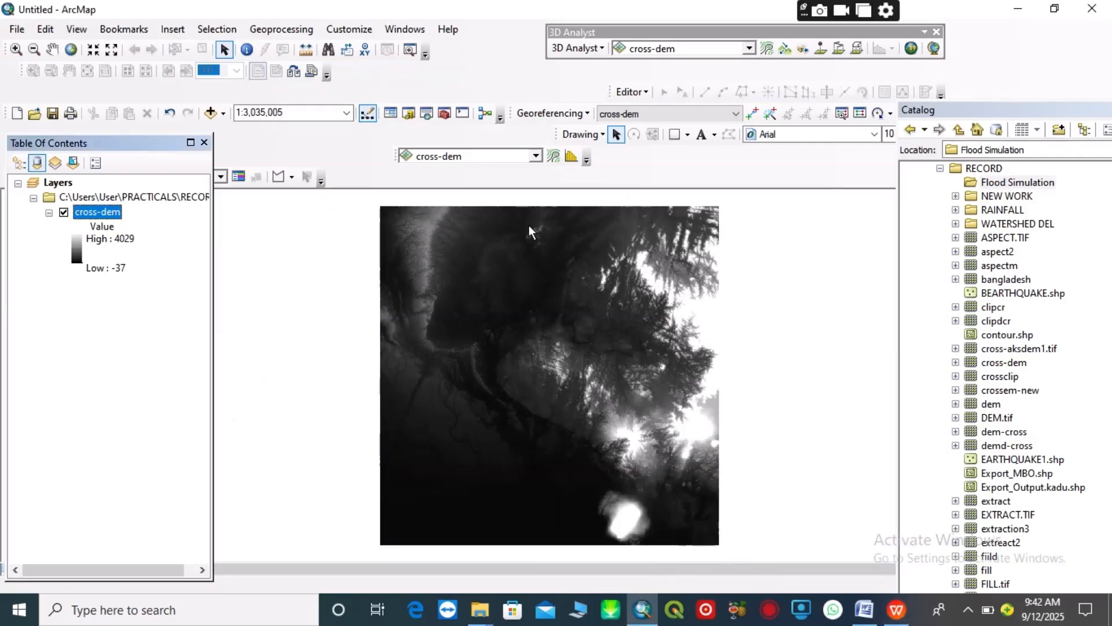
pyautogui.rightClick(988, 184)
pyautogui.moveTo(1015, 284)
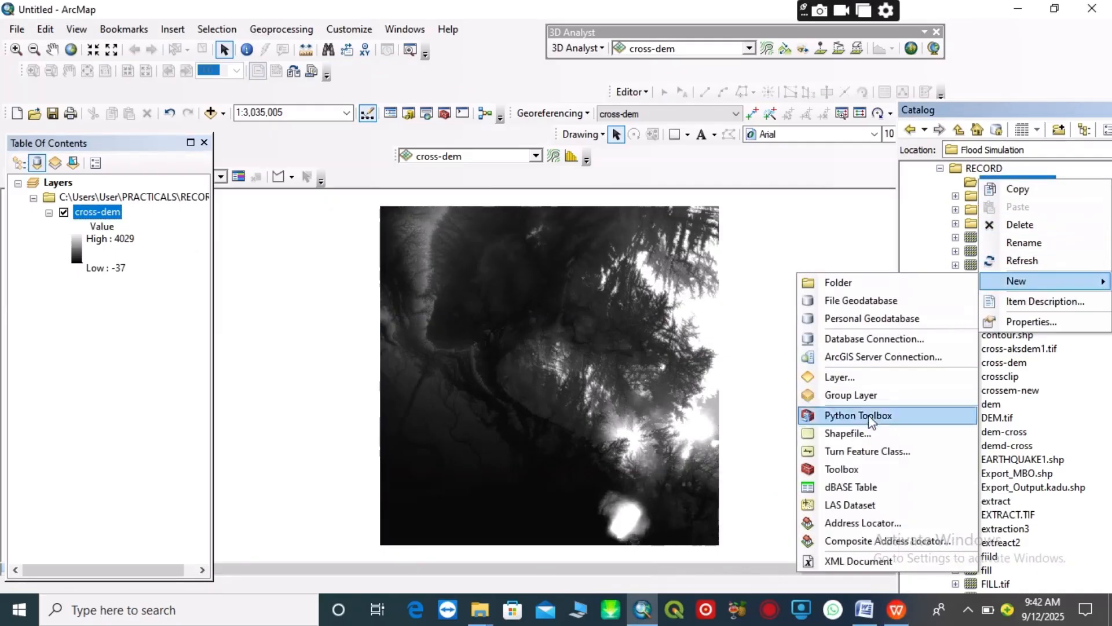
pyautogui.click(841, 434)
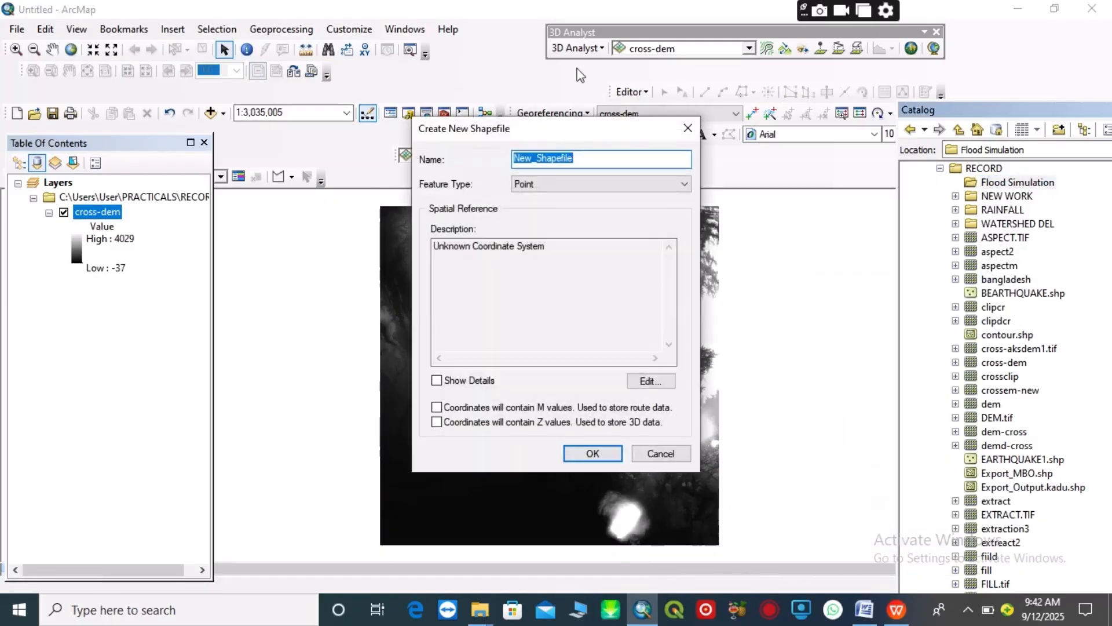
pyautogui.click(577, 157)
pyautogui.press('BackSpace')
pyautogui.press('BackSpace')
pyautogui.press('BackSpace')
pyautogui.press('BackSpace')
pyautogui.press('BackSpace')
pyautogui.press('BackSpace')
pyautogui.press('BackSpace')
pyautogui.press('BackSpace')
pyautogui.press('BackSpace')
pyautogui.press('BackSpace')
pyautogui.write('Flevel')
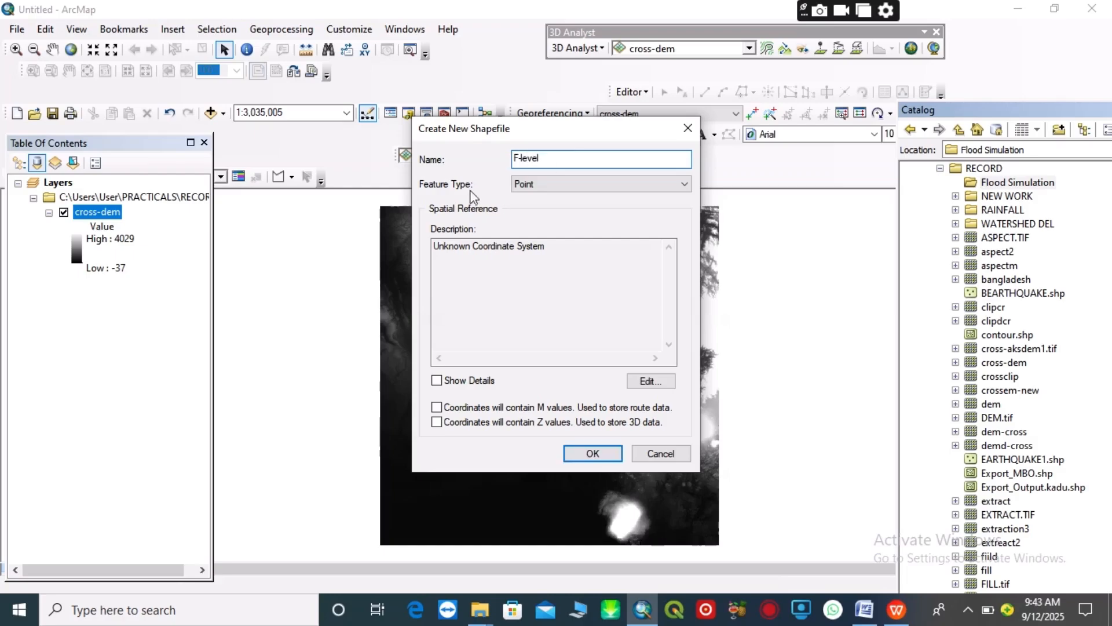
pyautogui.click(685, 184)
pyautogui.click(529, 221)
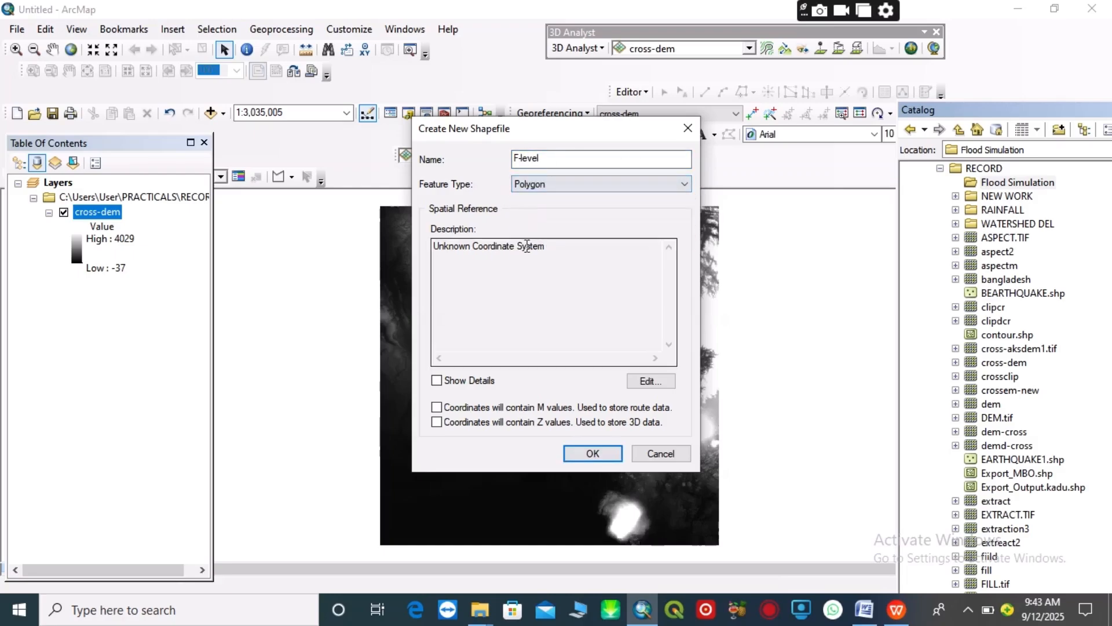
# Assign the projected coordinate system WGS 1984 UTM Zone 32N (Northern Hemisphere) to the new shapefile and create it
pyautogui.moveTo(436, 249); pyautogui.dragTo(506, 253)
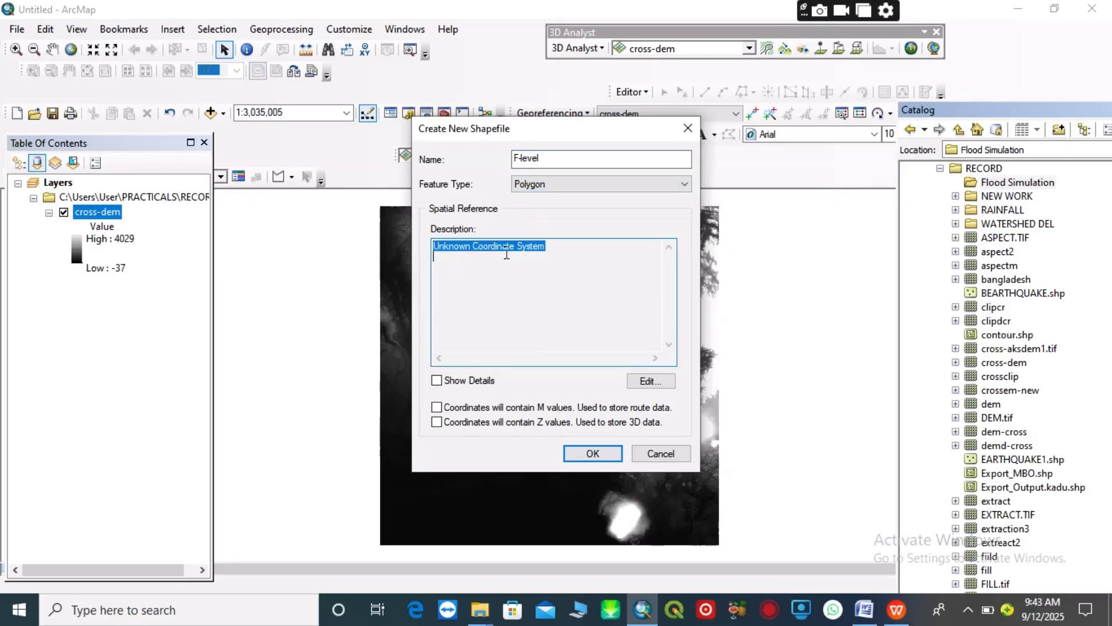
pyautogui.click(650, 380)
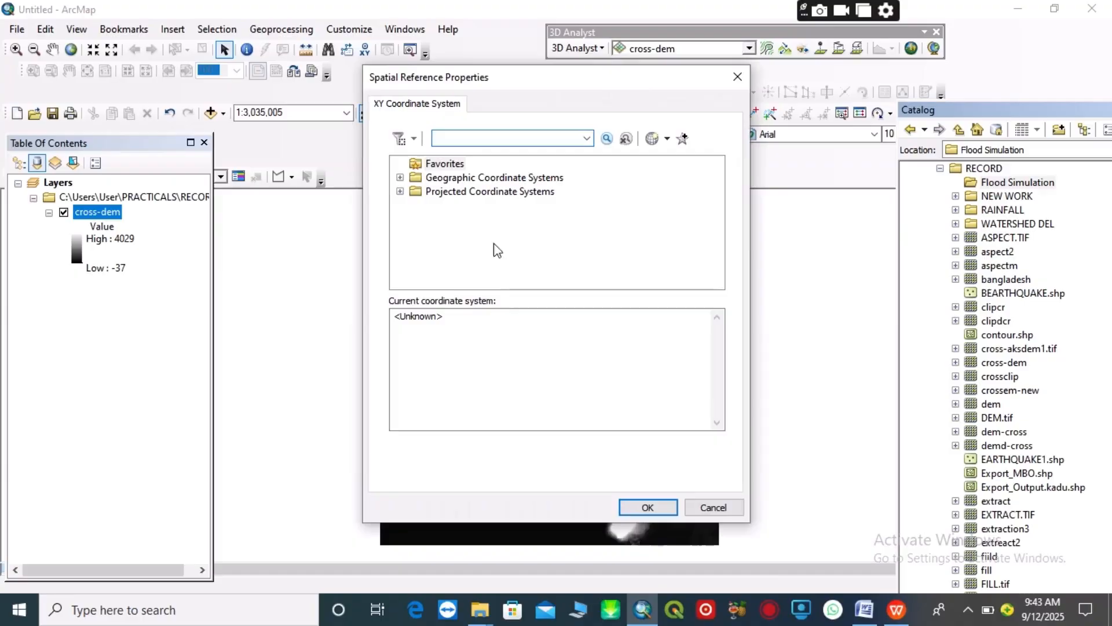
pyautogui.click(399, 191)
pyautogui.scroll(-2, 464, 260)
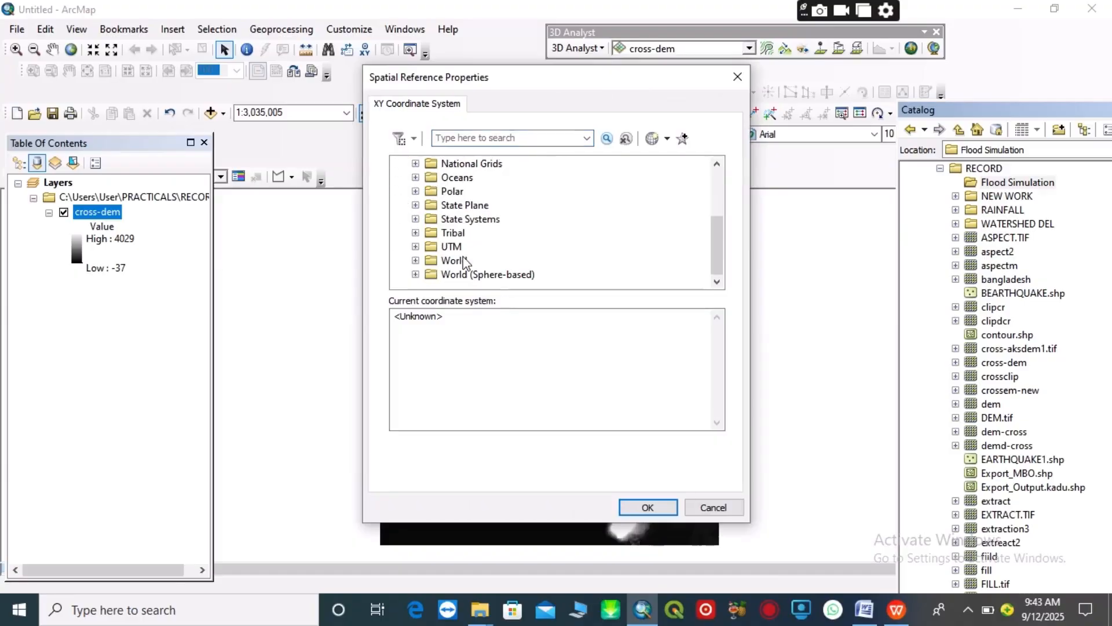
pyautogui.click(416, 247)
pyautogui.scroll(-3, 440, 245)
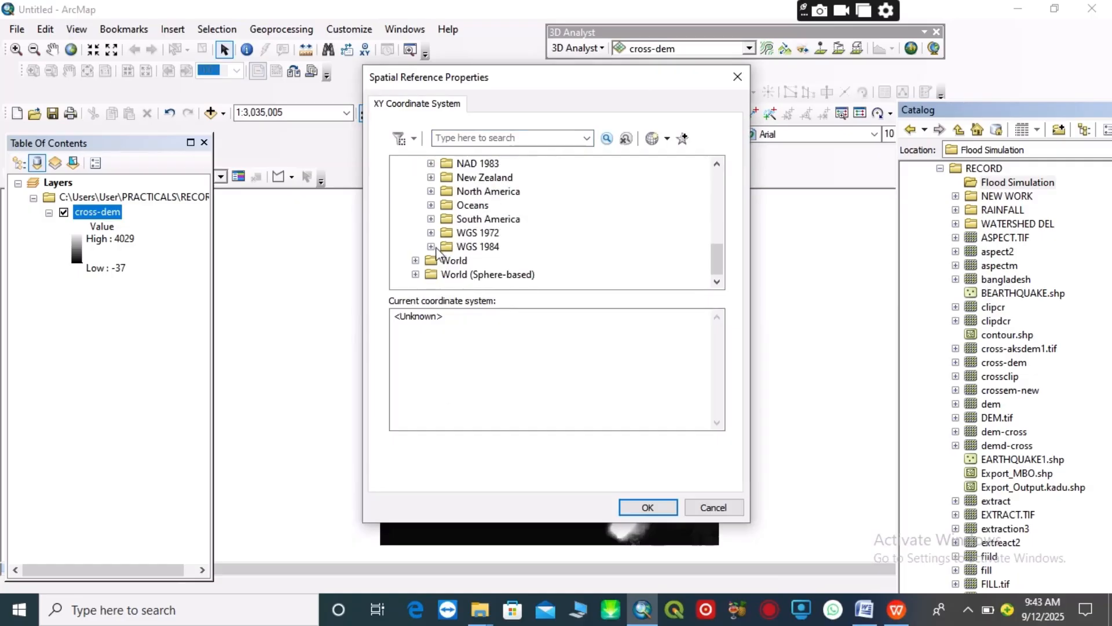
pyautogui.click(431, 246)
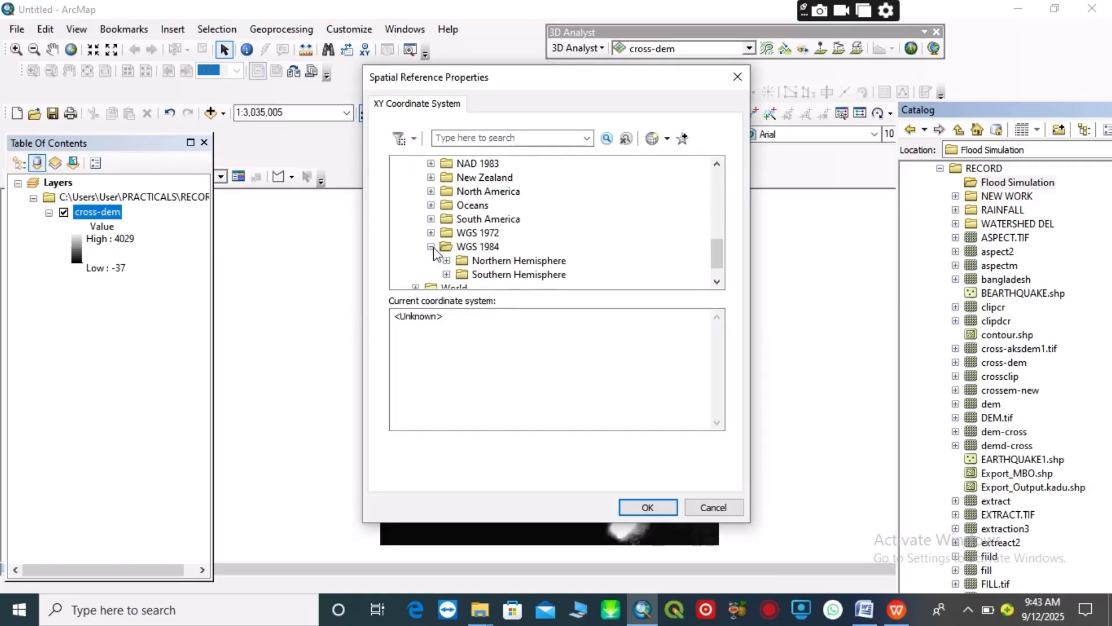
pyautogui.click(447, 261)
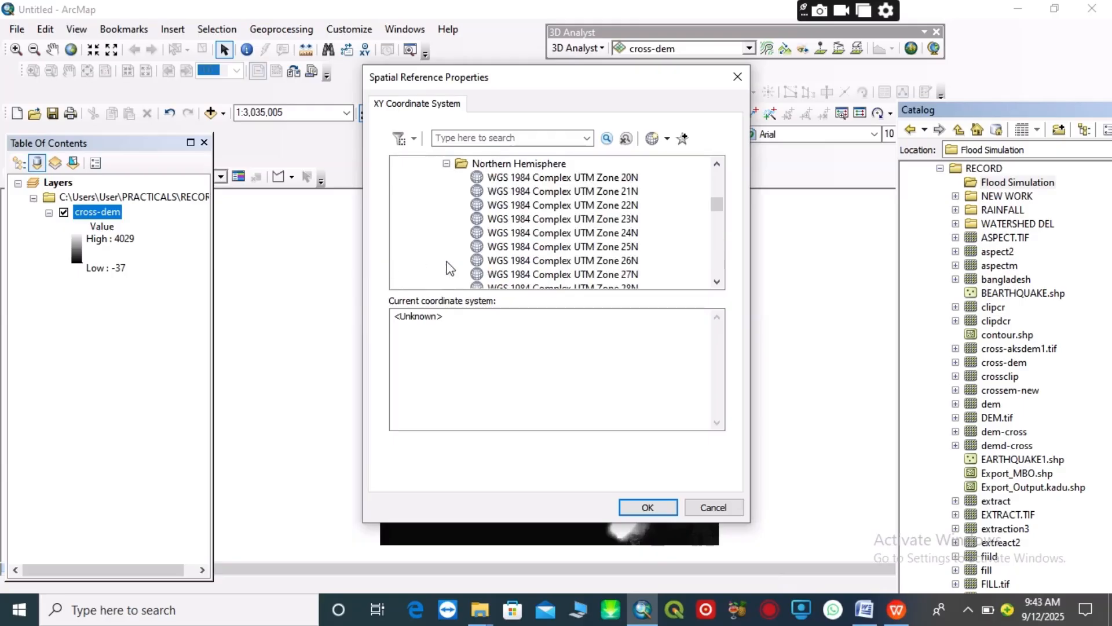
pyautogui.scroll(-6, 531, 246)
pyautogui.scroll(-10, 531, 246)
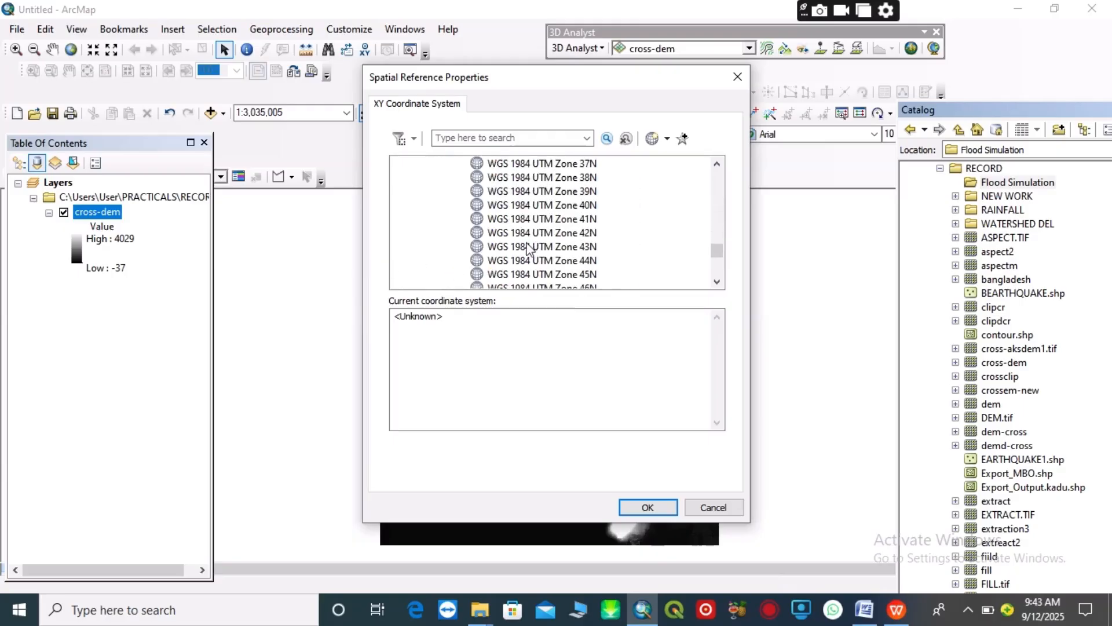
pyautogui.scroll(8, 522, 255)
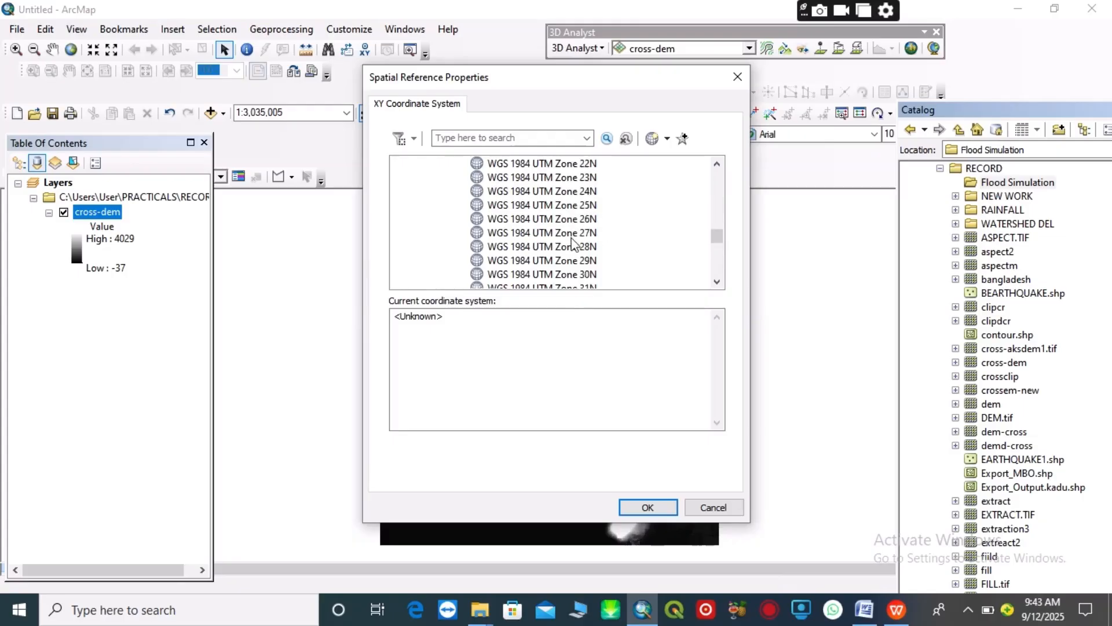
pyautogui.scroll(-2, 572, 242)
pyautogui.click(576, 220)
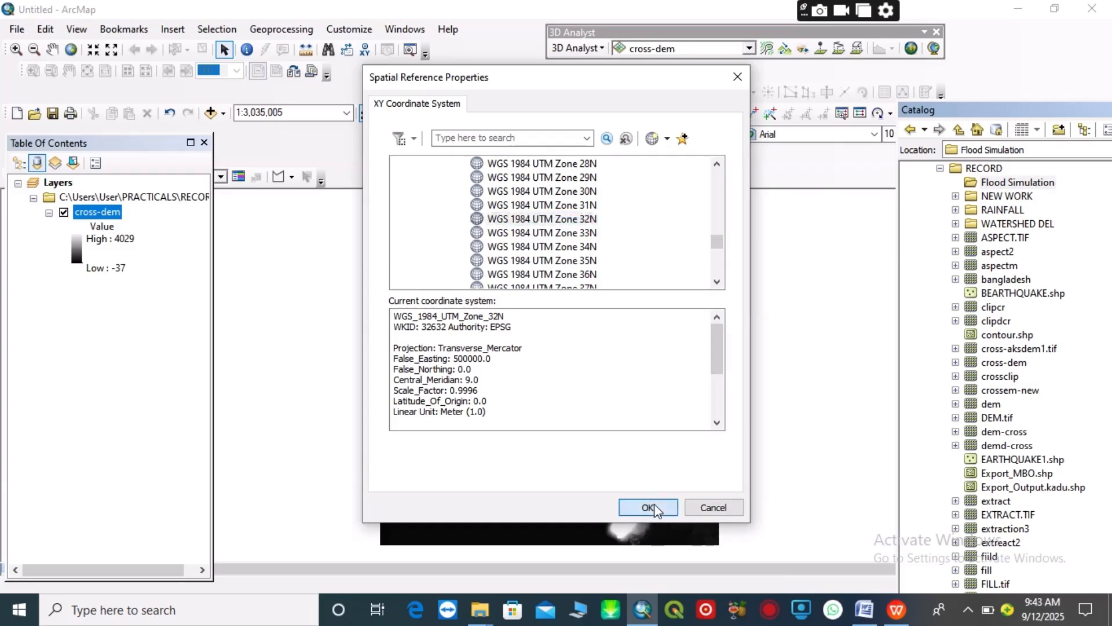
pyautogui.click(654, 503)
pyautogui.click(591, 453)
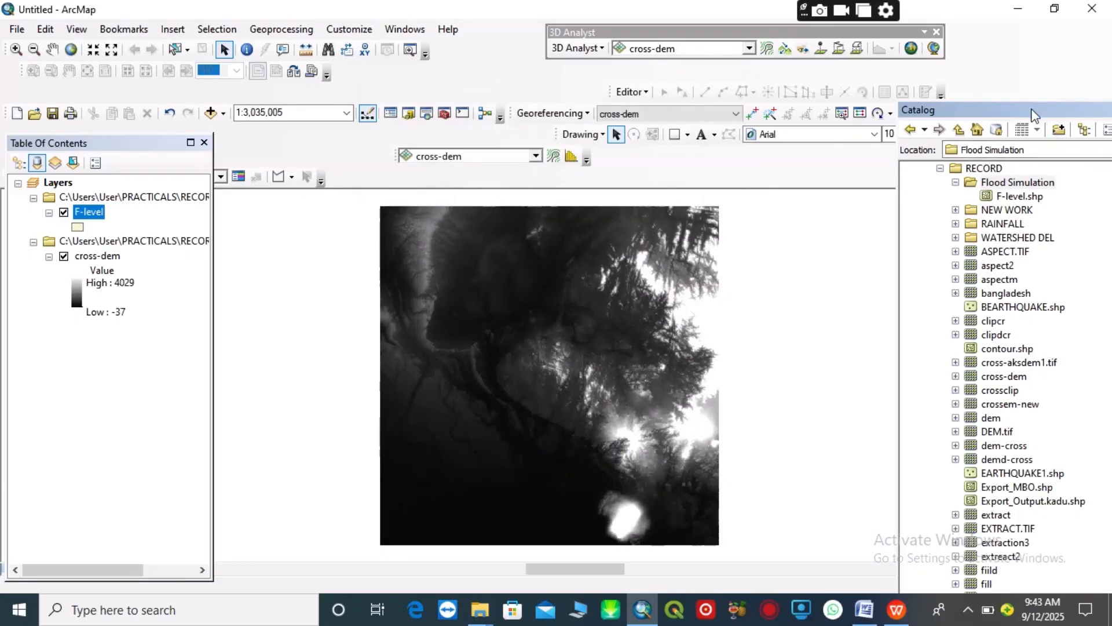
# Move the Catalog window aside, start an edit session on the F-level layer and open the Create Features window
pyautogui.moveTo(1026, 110); pyautogui.dragTo(1080, 98)
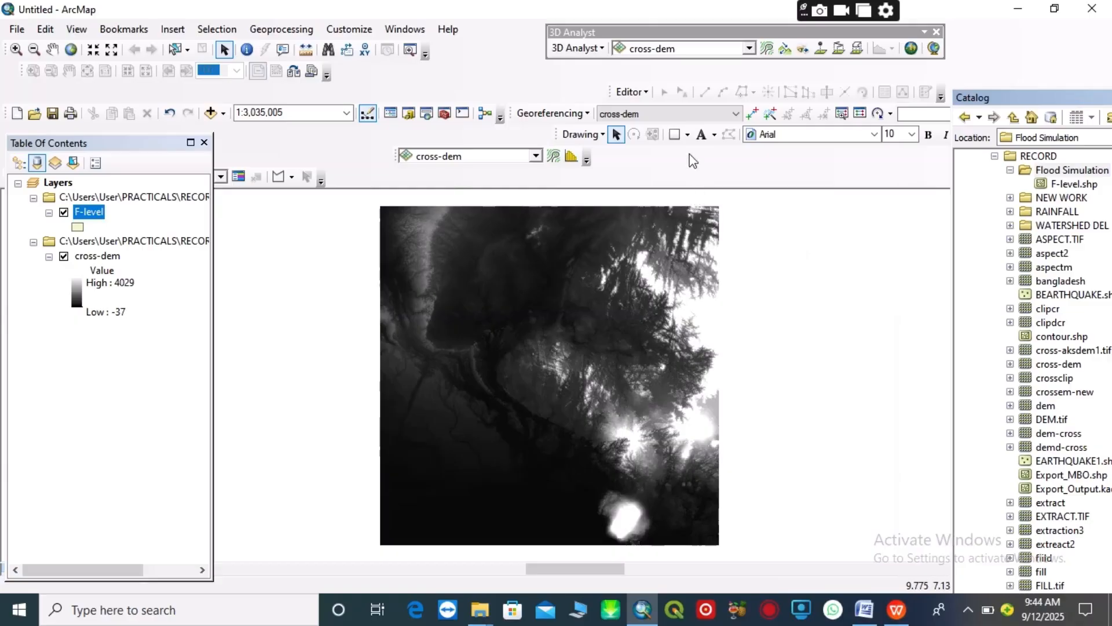
pyautogui.click(647, 92)
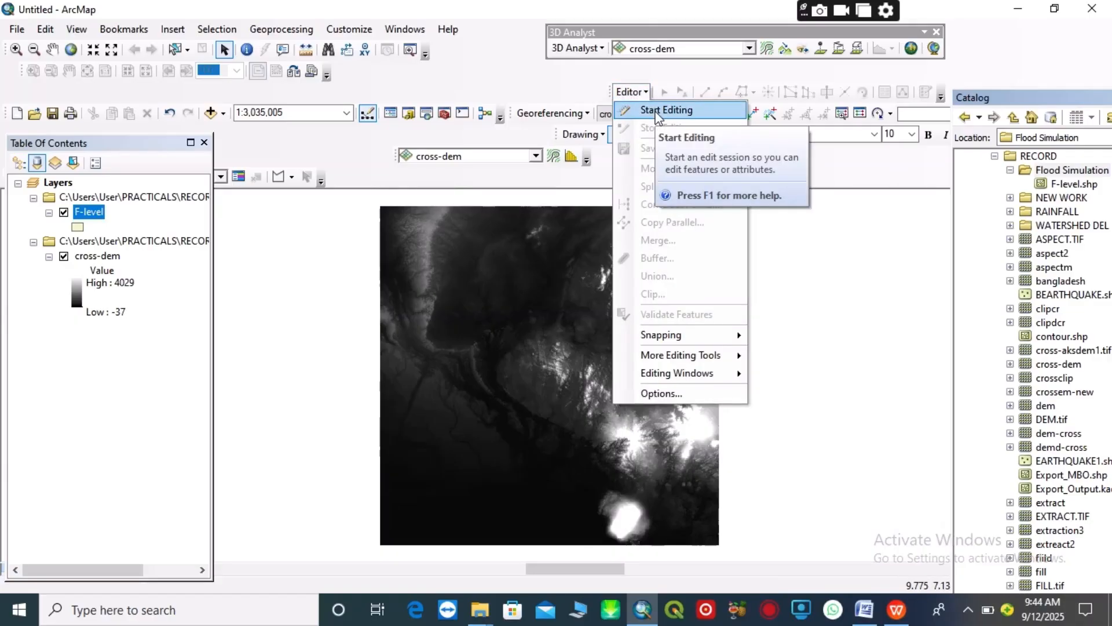
pyautogui.click(658, 111)
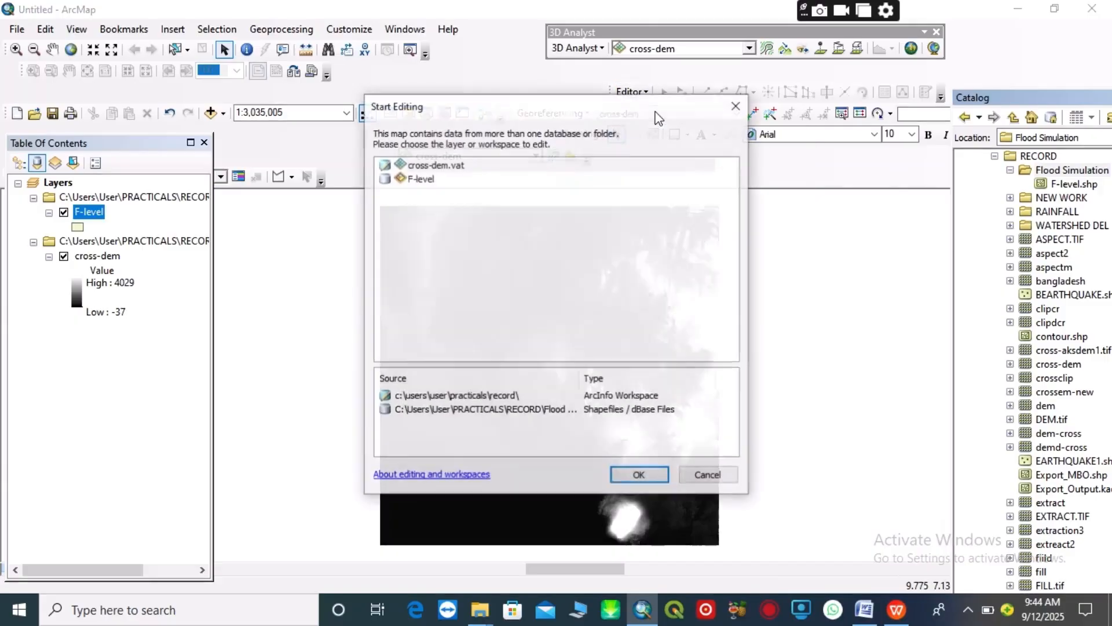
pyautogui.click(420, 178)
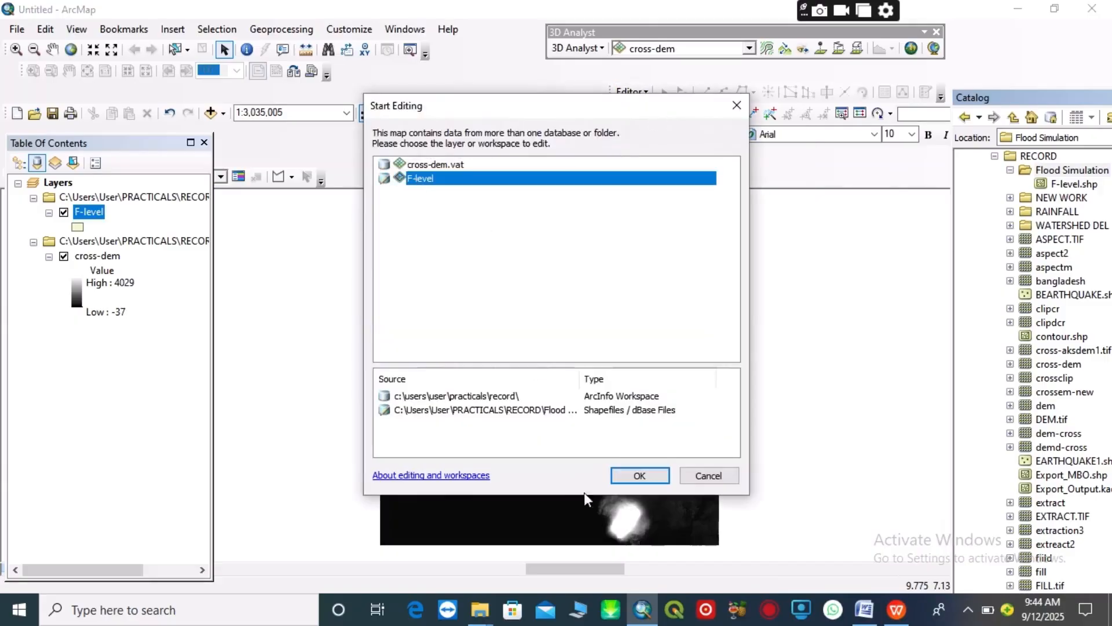
pyautogui.click(631, 473)
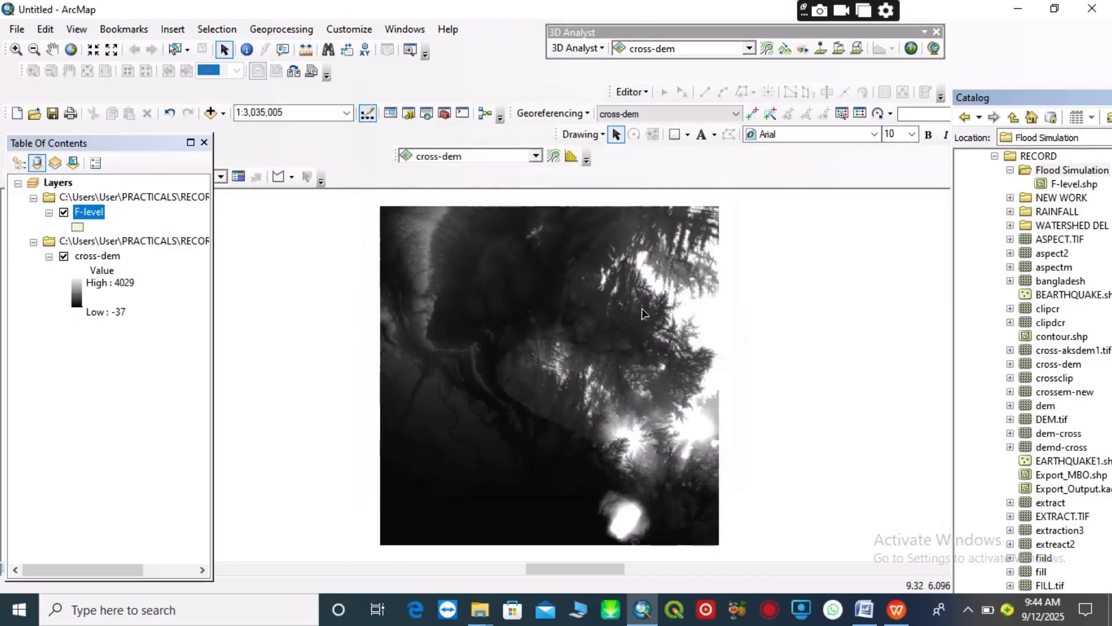
pyautogui.click(927, 94)
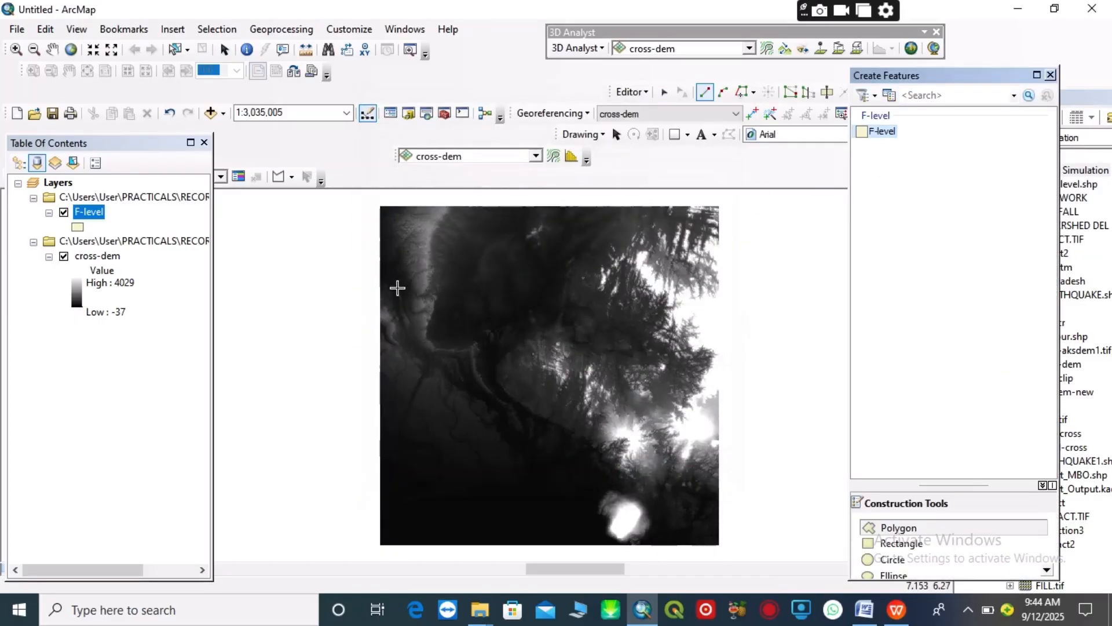
# Draw a four-cornered F-level polygon covering the full extent of the cross-dem raster
pyautogui.click(381, 207)
pyautogui.click(720, 206)
pyautogui.click(719, 545)
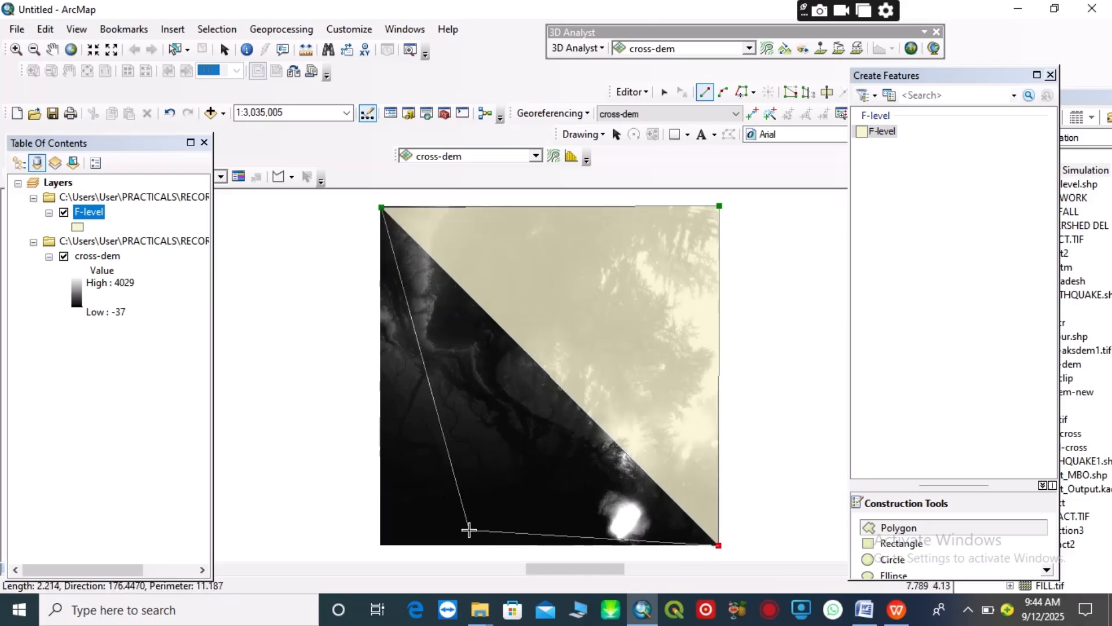
pyautogui.click(380, 544)
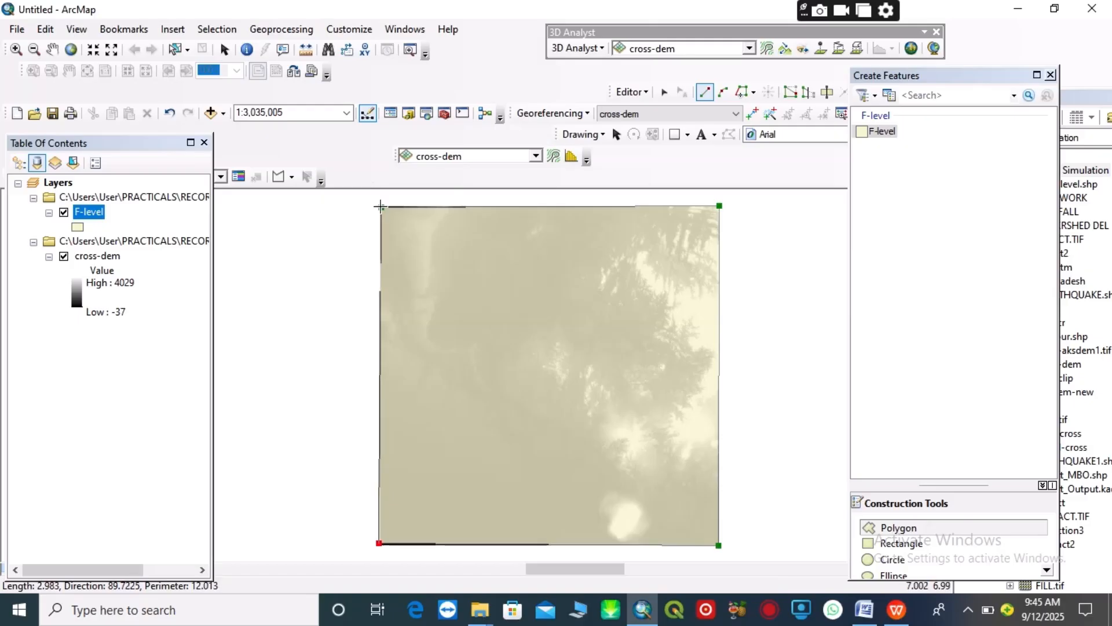
pyautogui.doubleClick(380, 207)
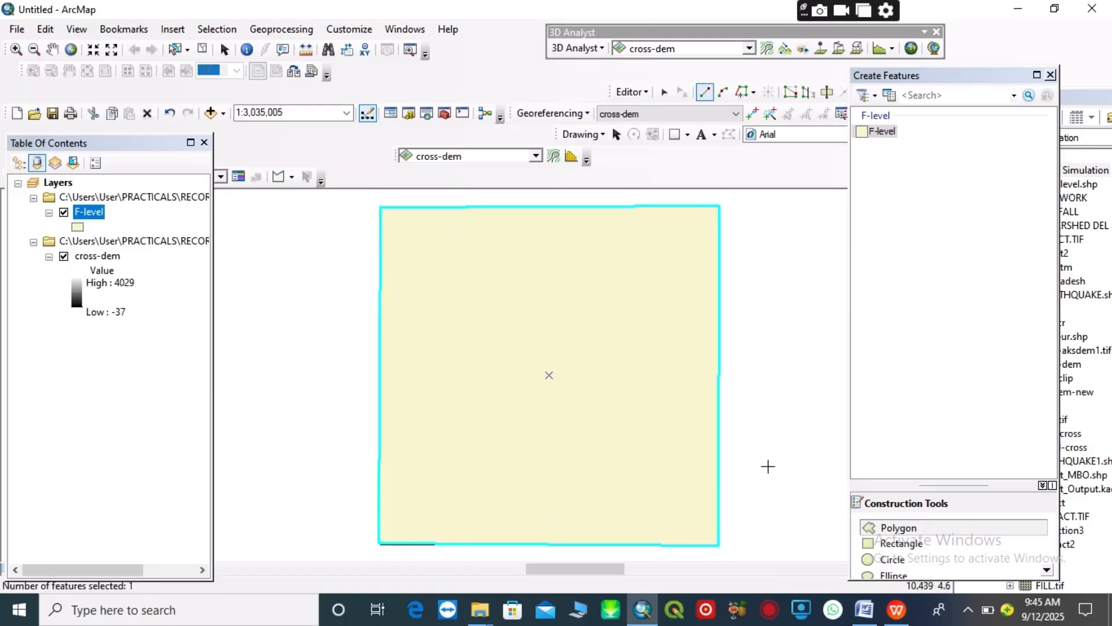
# Stop editing the F-level layer, save the edits and close the Create Features window
pyautogui.click(644, 92)
pyautogui.click(660, 127)
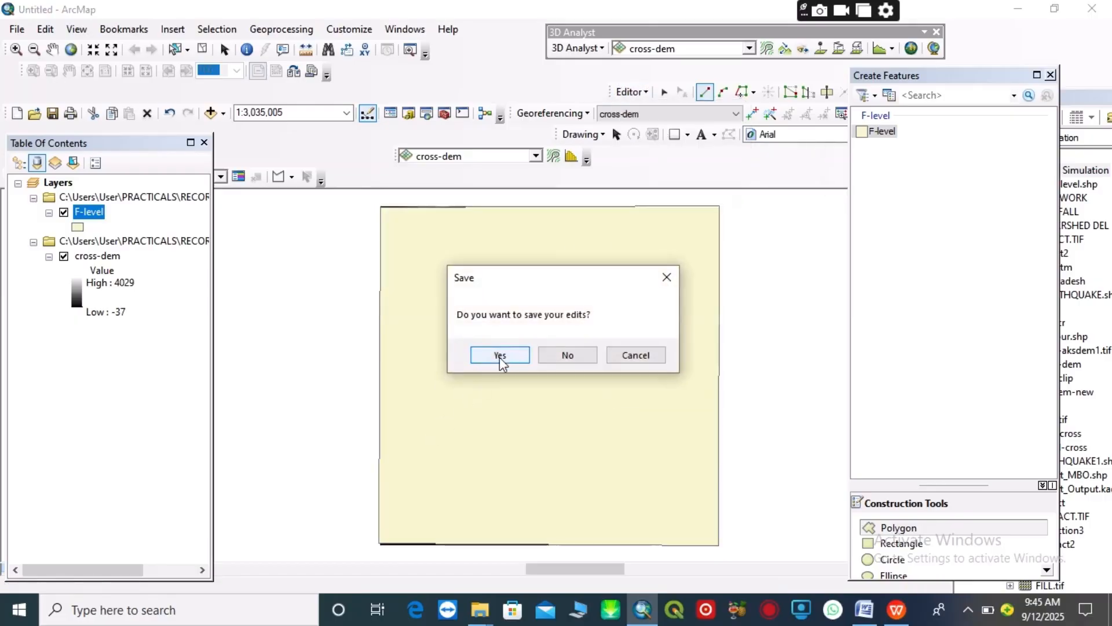
pyautogui.click(499, 356)
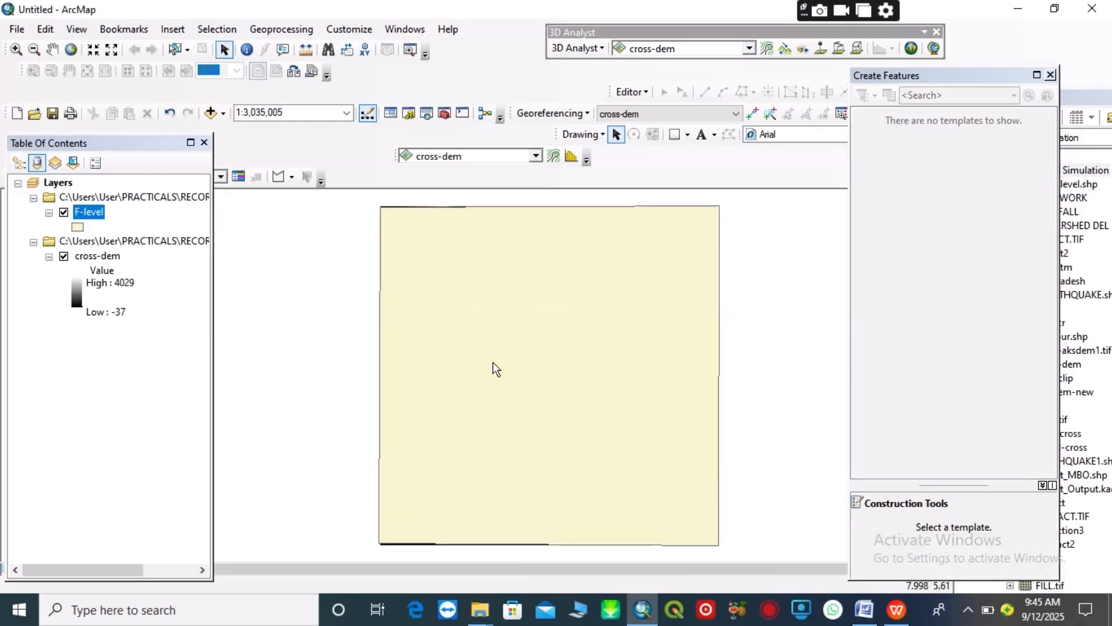
pyautogui.click(1050, 75)
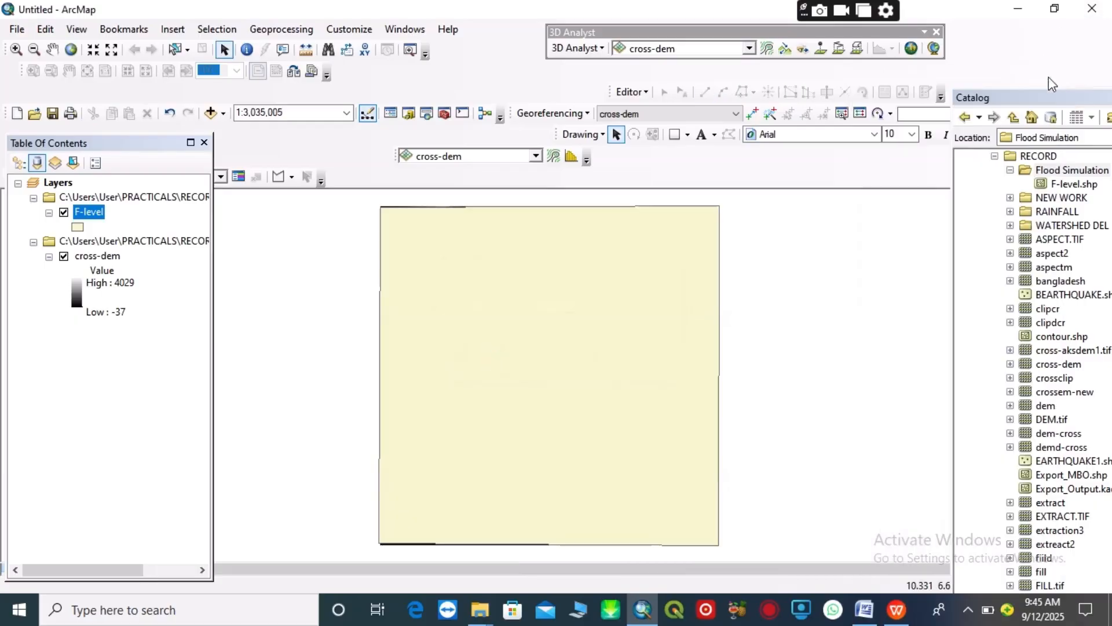
# Open the F-level layer's attribute table and add a Short Integer field named F-level
pyautogui.rightClick(88, 218)
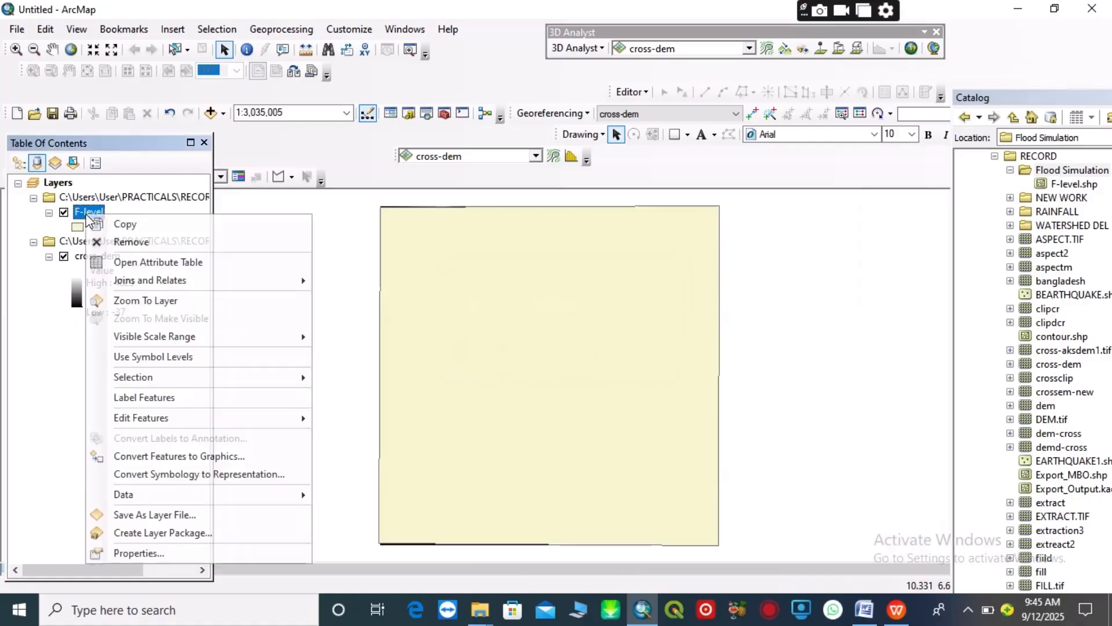
pyautogui.click(150, 263)
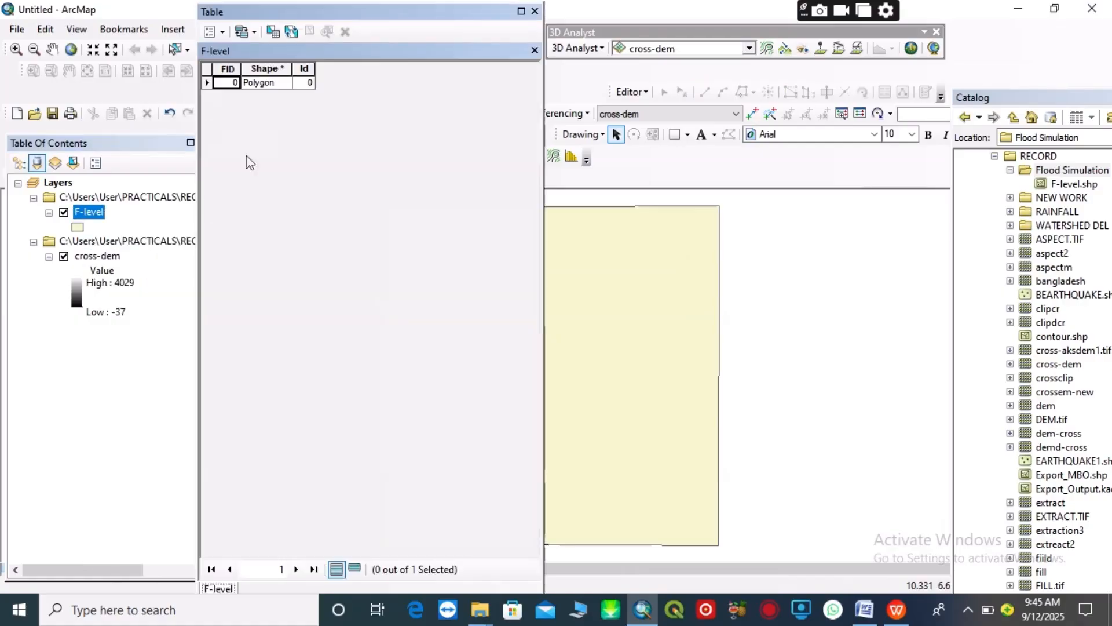
pyautogui.click(223, 33)
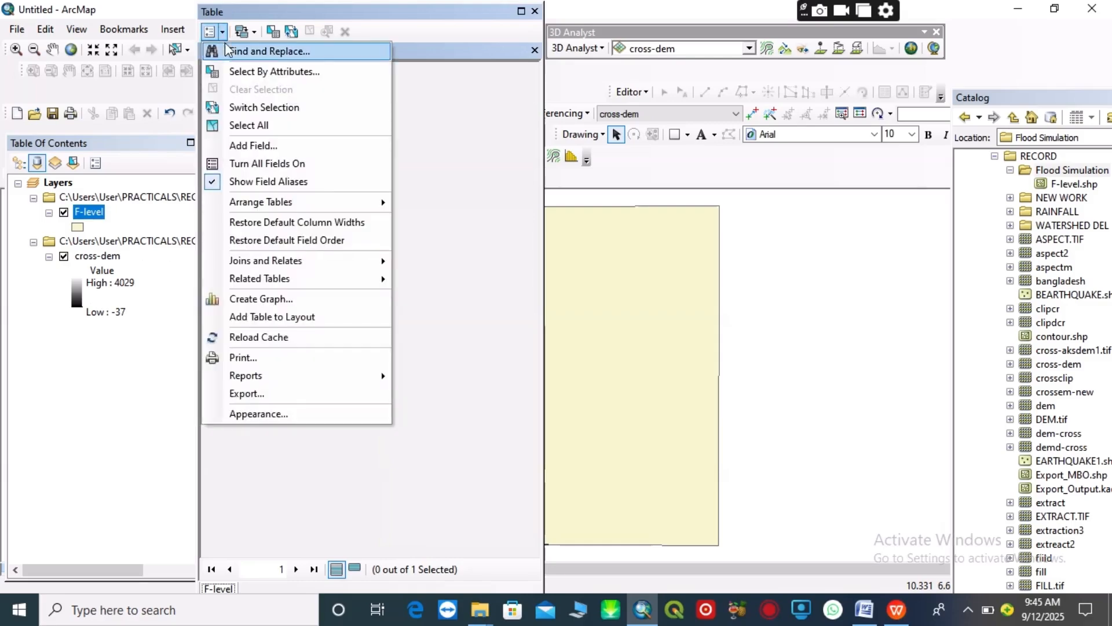
pyautogui.click(251, 146)
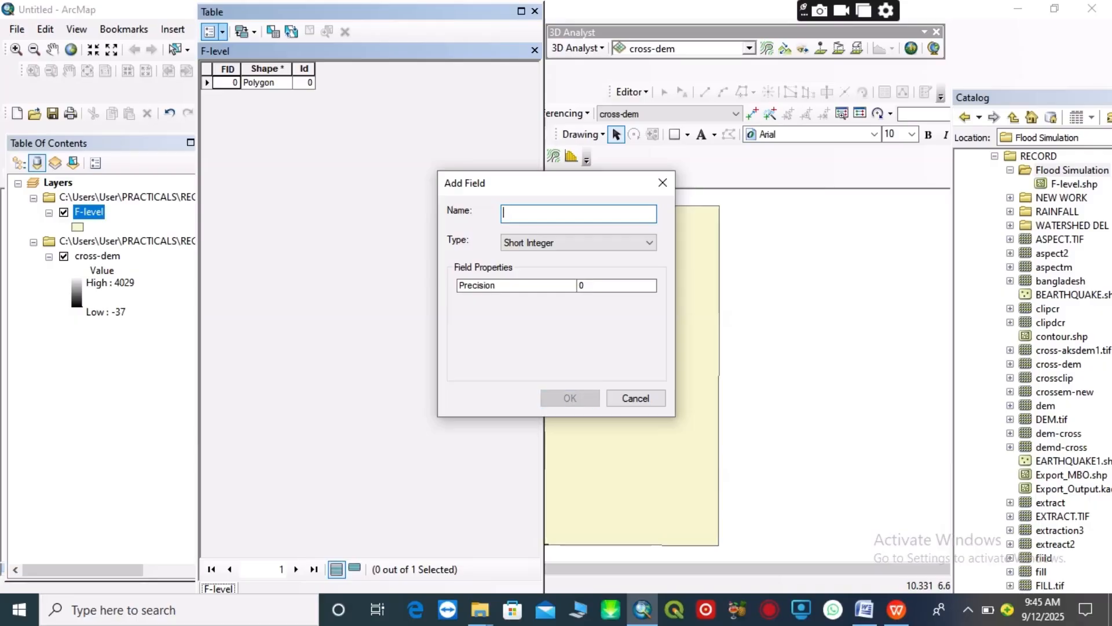
pyautogui.write('F-level')
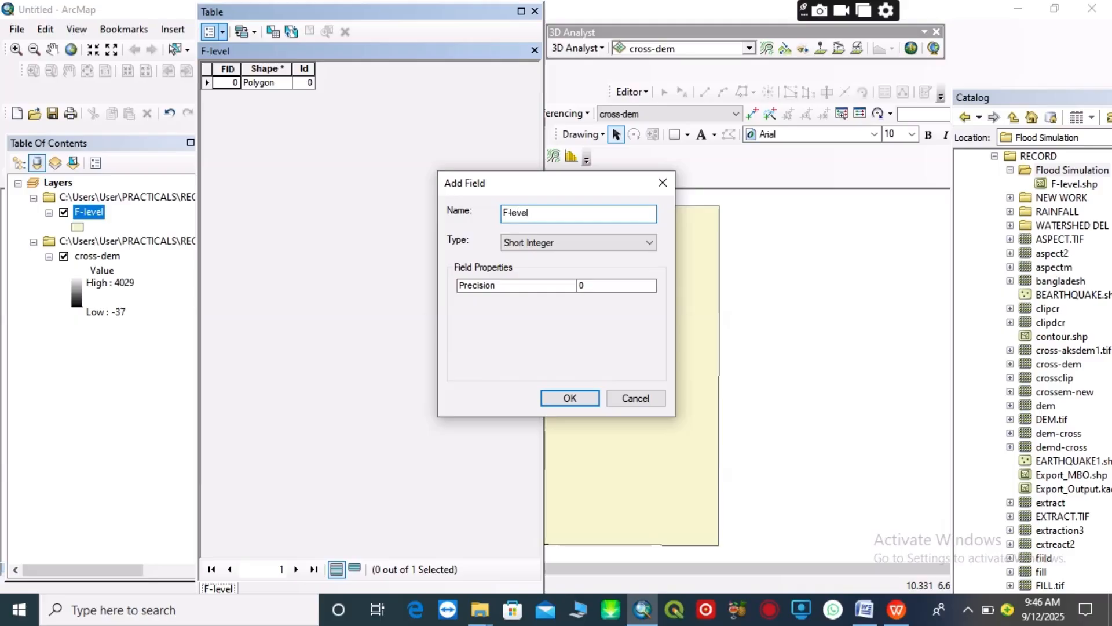
pyautogui.click(566, 399)
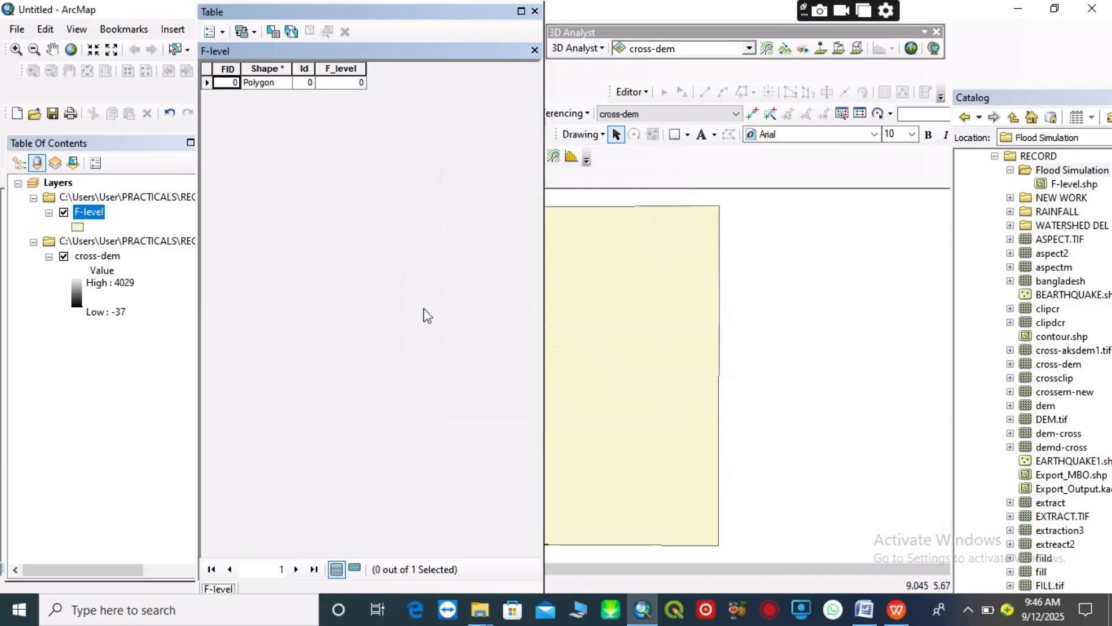
# Start an edit session on the F-level layer and set the polygon's F_level value to -37
pyautogui.click(345, 83)
pyautogui.click(648, 92)
pyautogui.click(654, 110)
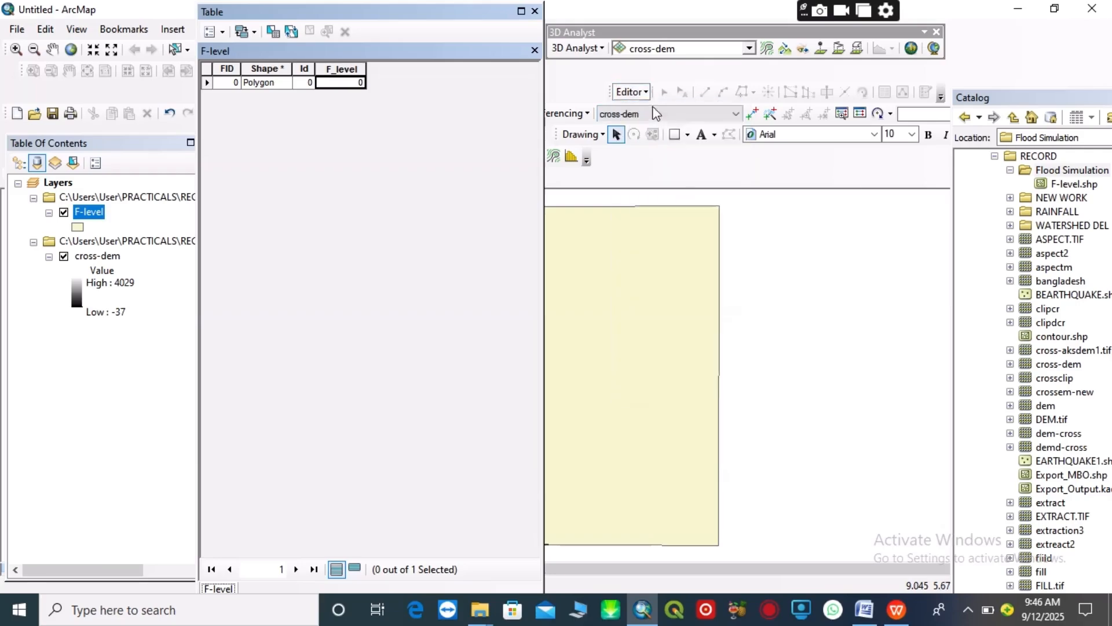
pyautogui.click(423, 178)
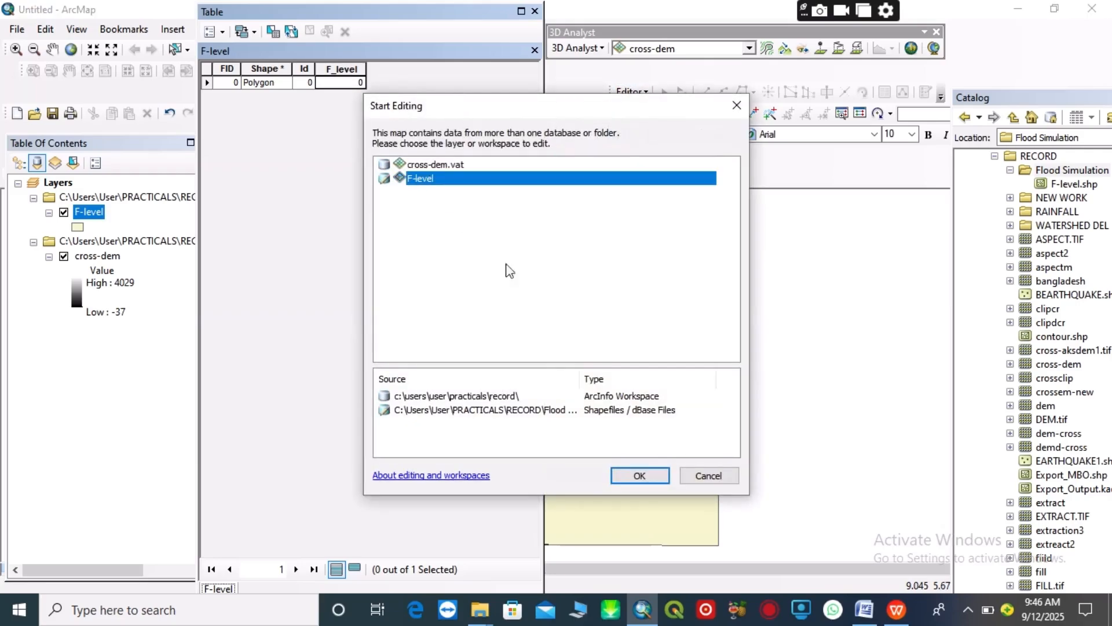
pyautogui.click(639, 475)
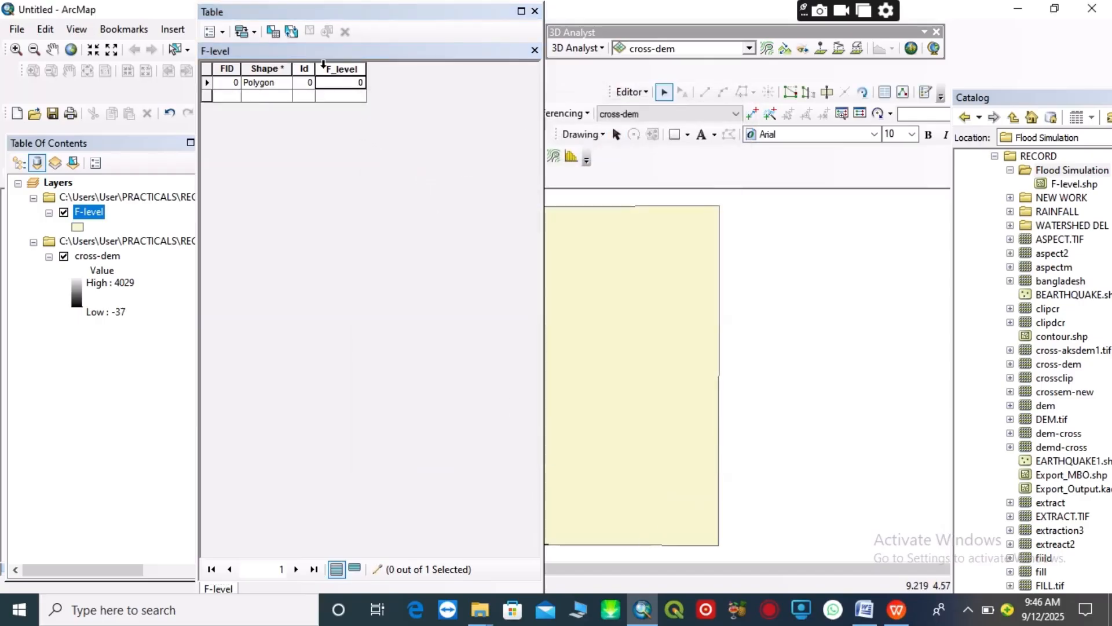
pyautogui.click(331, 87)
pyautogui.click(332, 83)
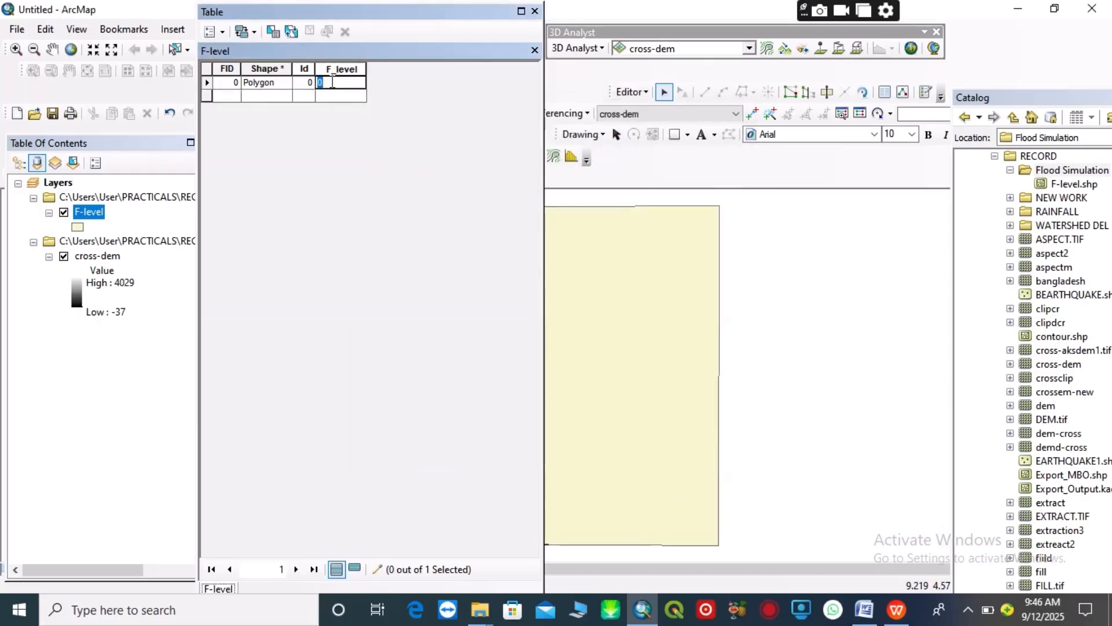
pyautogui.write('-37')
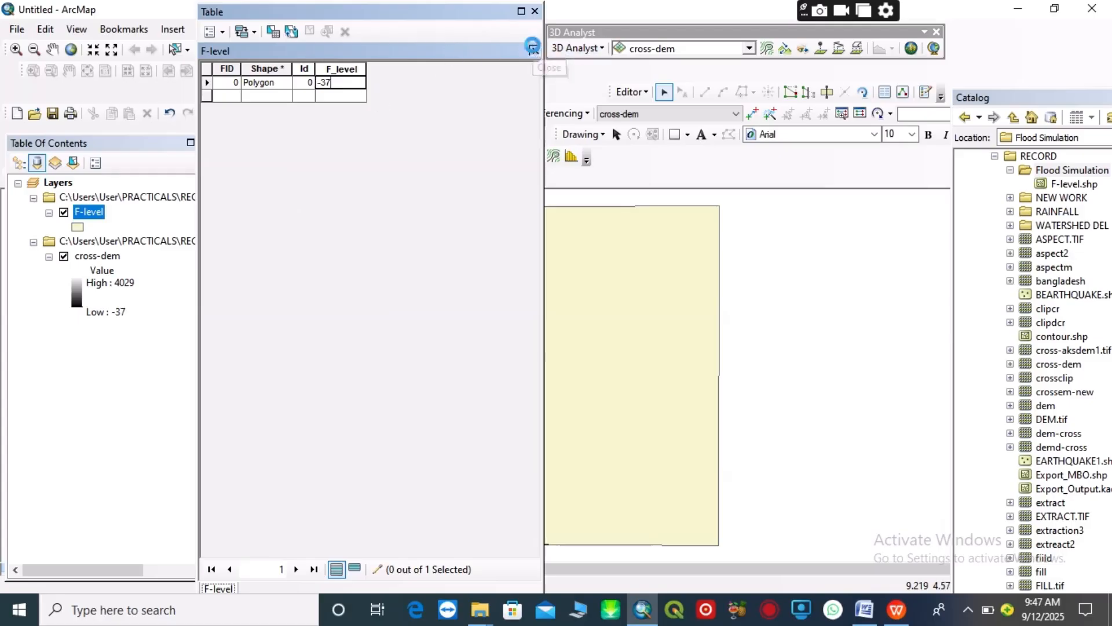
# Close the F-level attribute table, then stop editing and save the edits
pyautogui.click(536, 51)
pyautogui.click(646, 95)
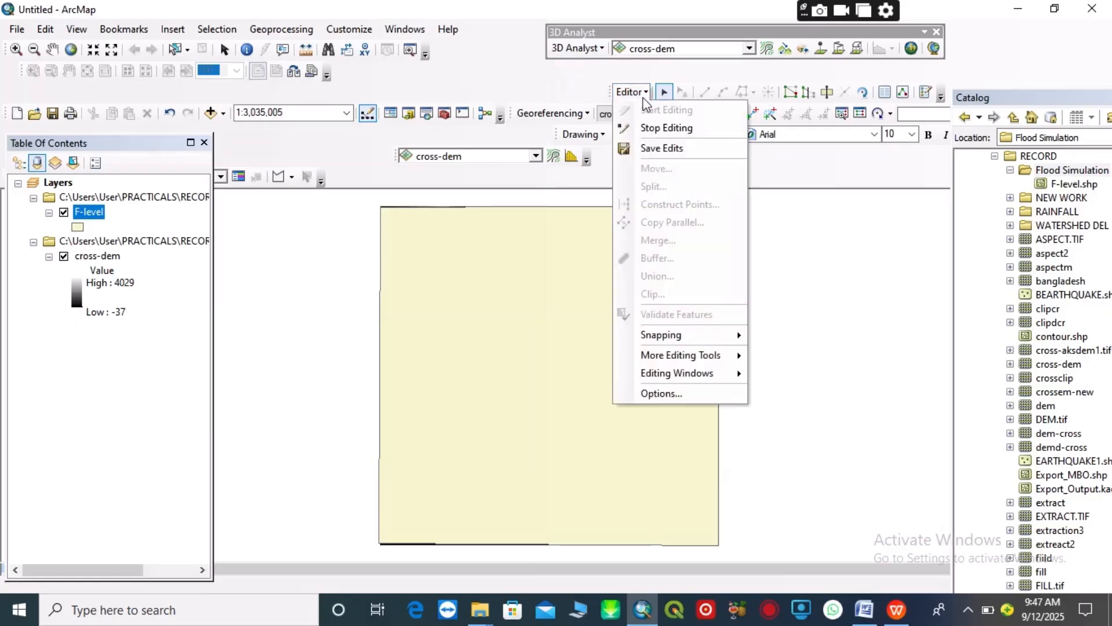
pyautogui.click(667, 127)
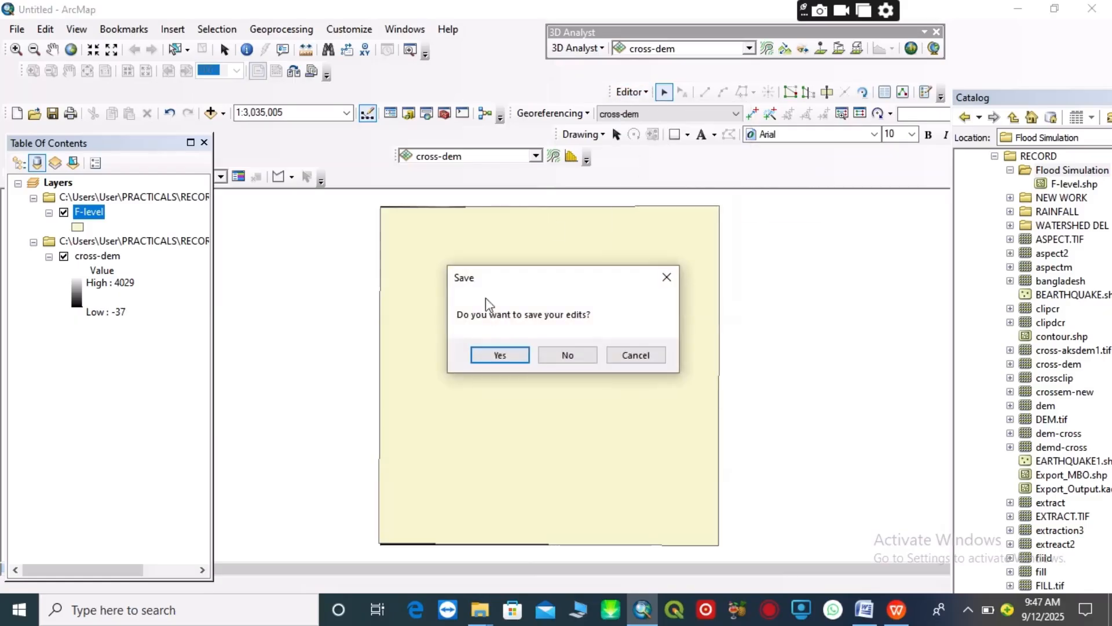
pyautogui.click(489, 355)
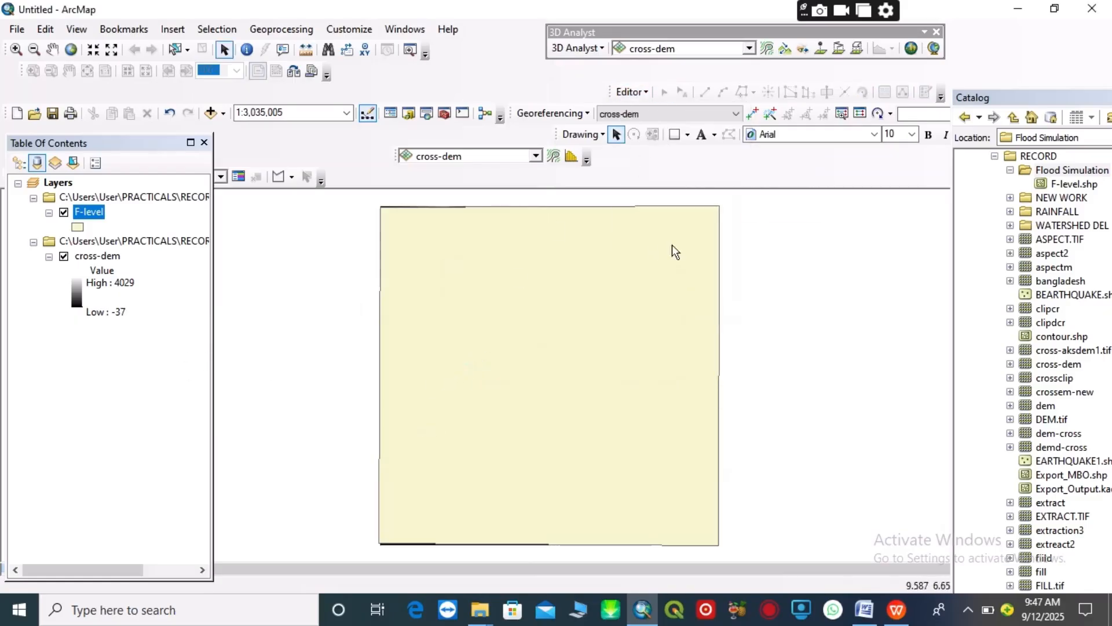
# Consult Flood Risk.docx, return to ArcMap, search for "polygon to raster" and open the Polygon to Raster conversion tool
pyautogui.moveTo(896, 606)
pyautogui.click(893, 541)
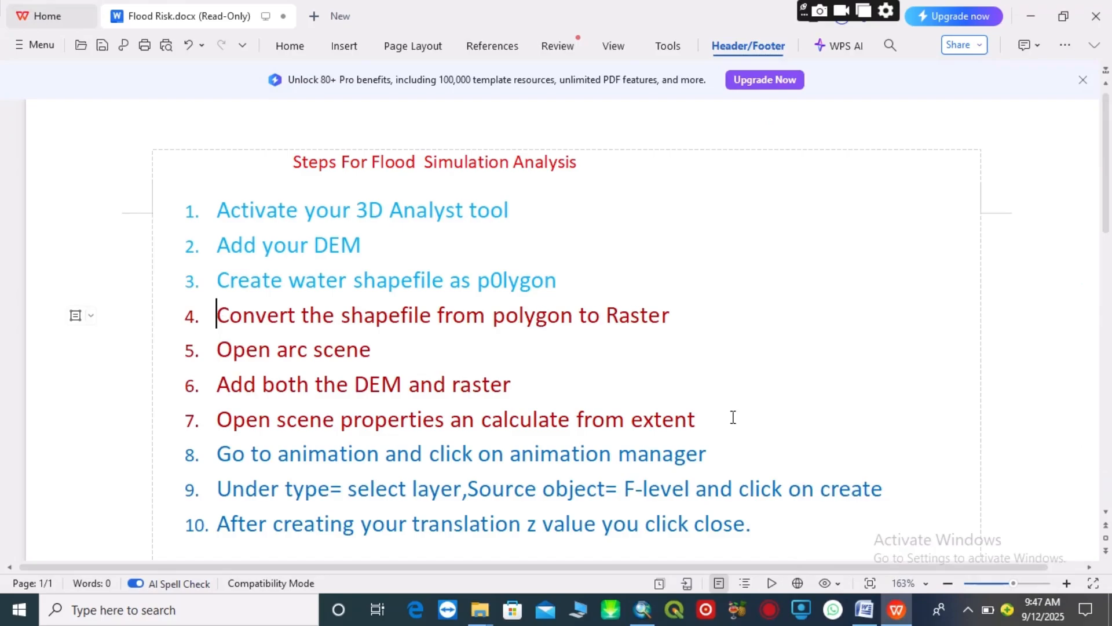
pyautogui.click(643, 611)
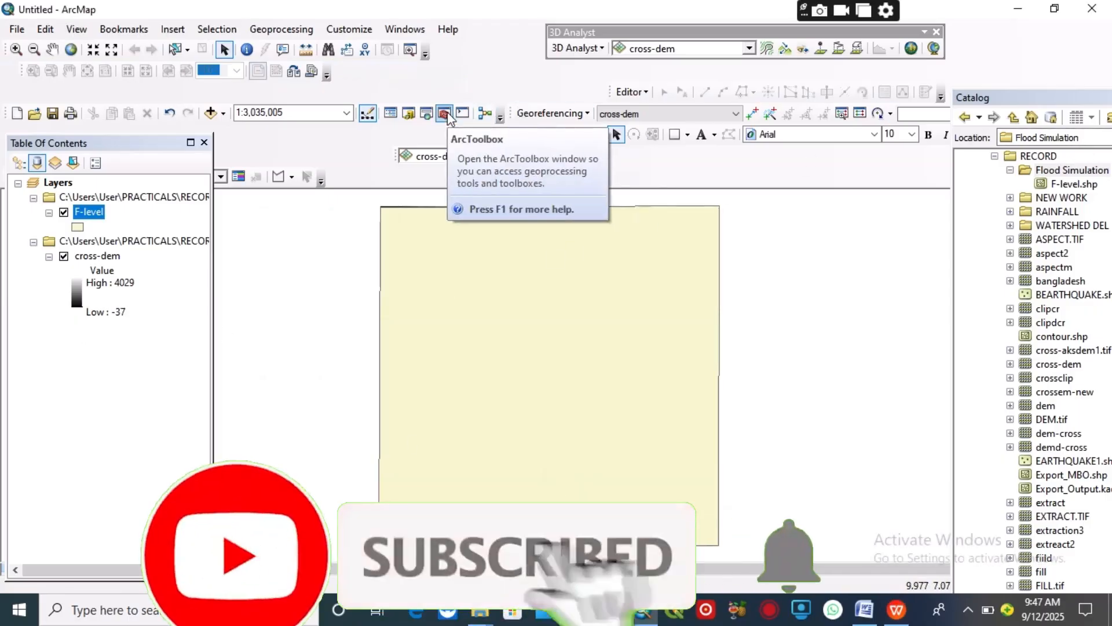
pyautogui.click(427, 115)
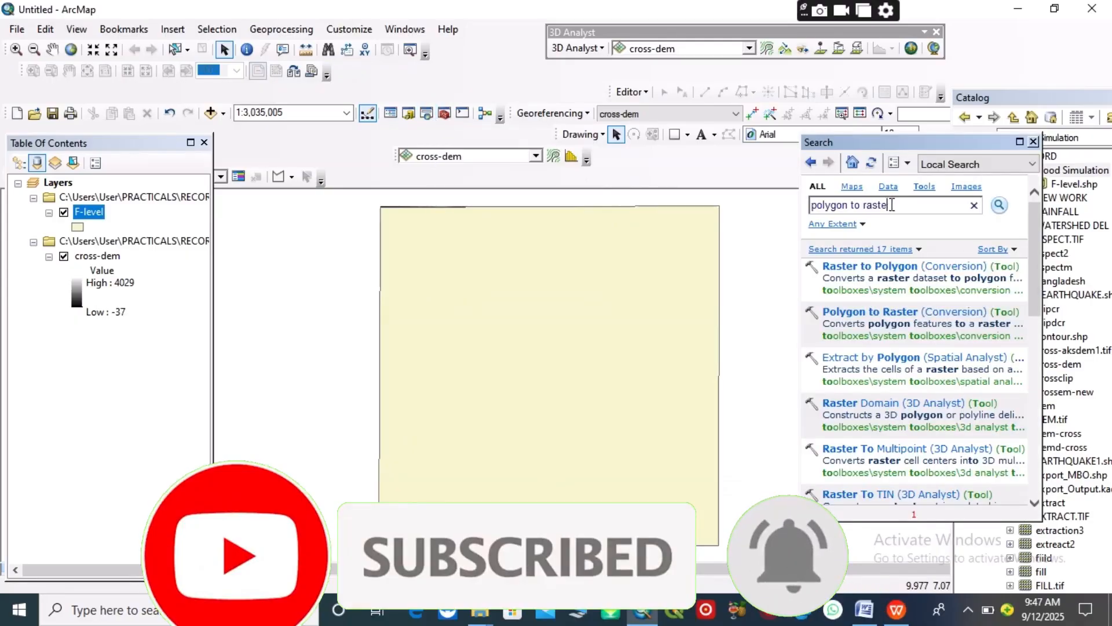
pyautogui.press('BackSpace')
pyautogui.press('BackSpace')
pyautogui.press('BackSpace')
pyautogui.press('BackSpace')
pyautogui.press('BackSpace')
pyautogui.press('BackSpace')
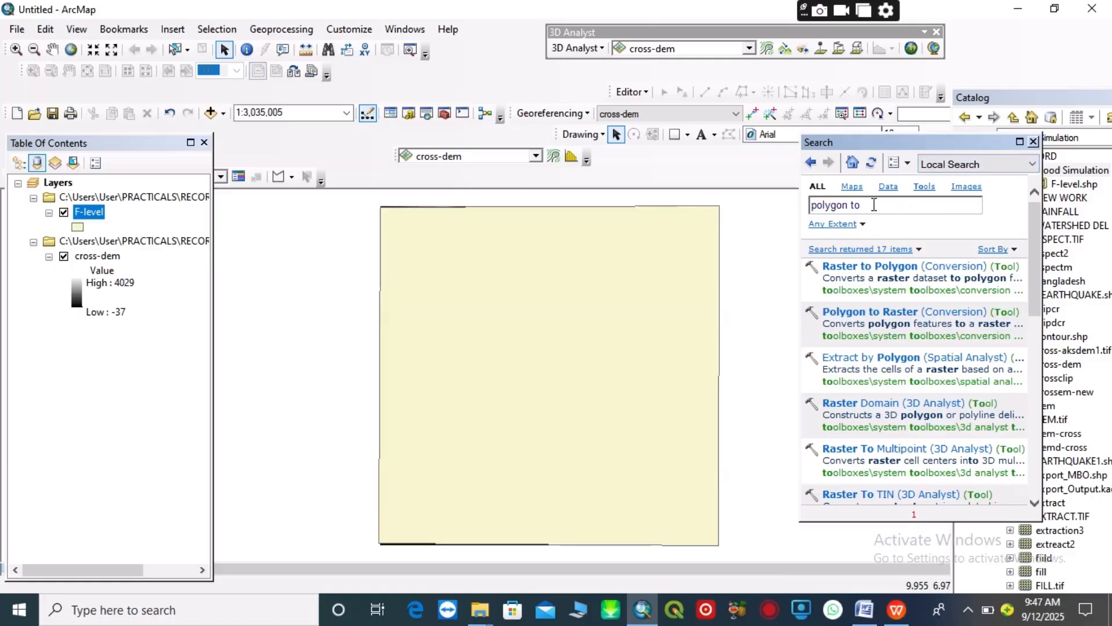
pyautogui.press('Return')
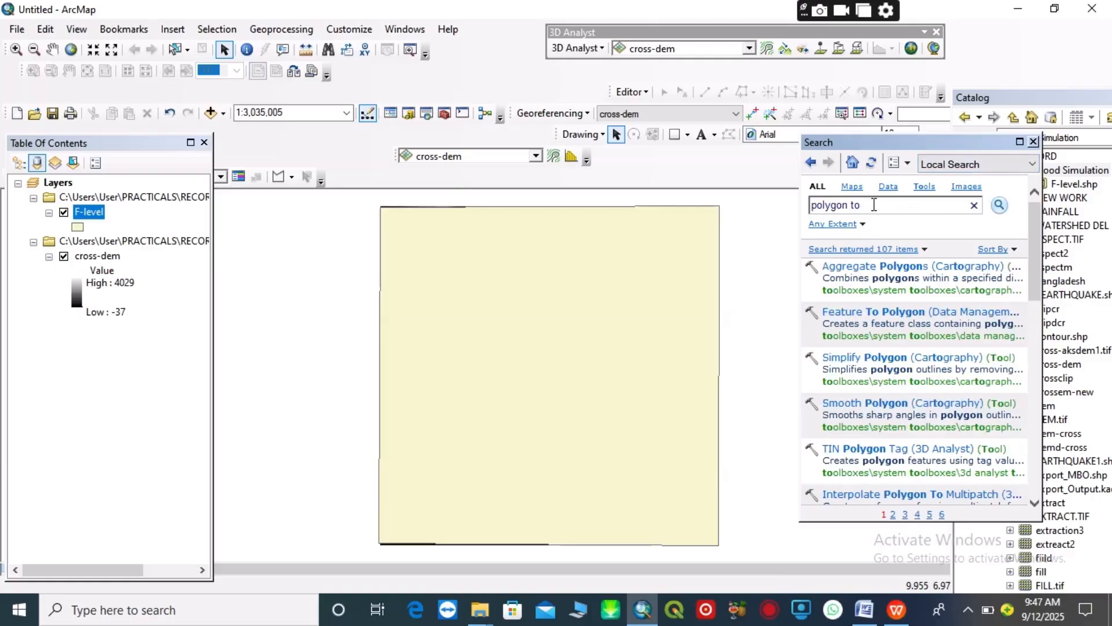
pyautogui.write('raster')
pyautogui.click(998, 207)
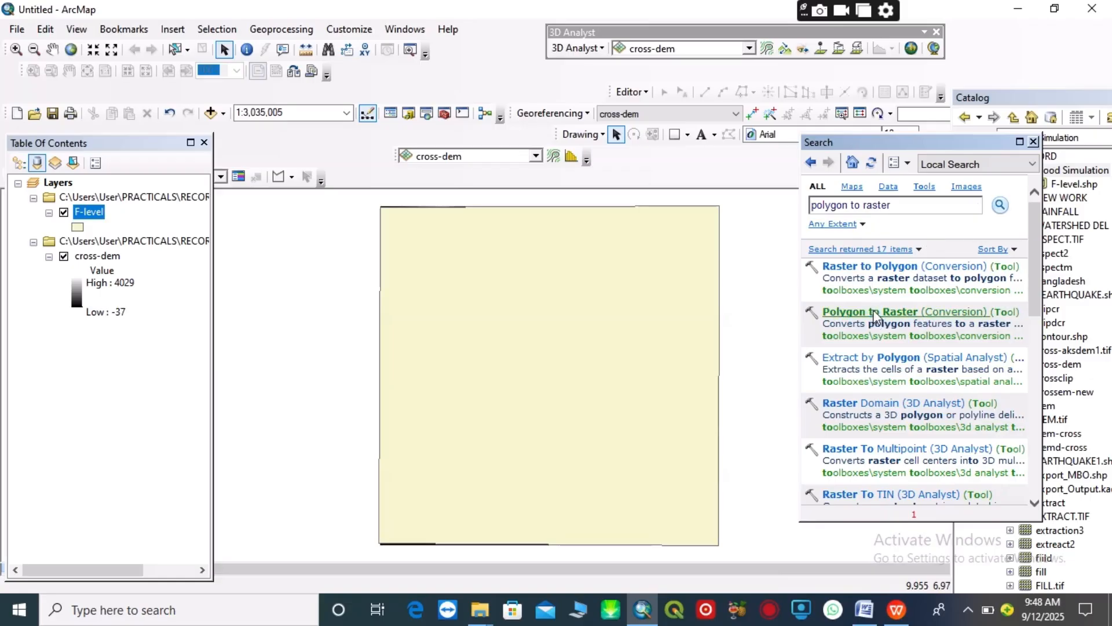
pyautogui.click(876, 313)
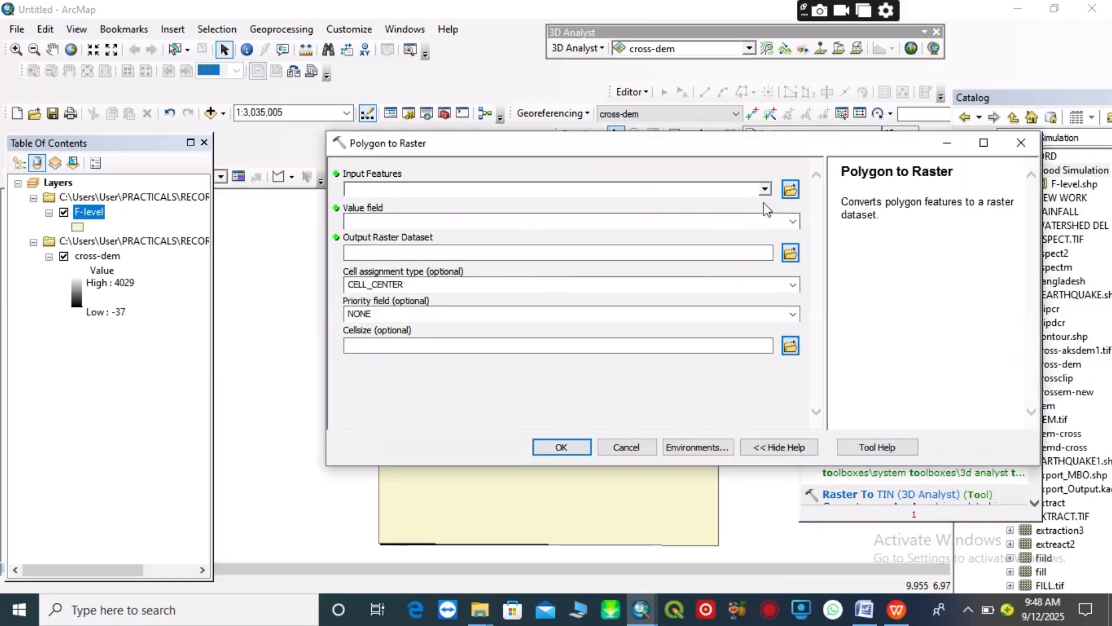
# Set F-level as the input features and F_level as the value field for the Polygon to Raster conversion
pyautogui.moveTo(82, 213); pyautogui.dragTo(399, 187)
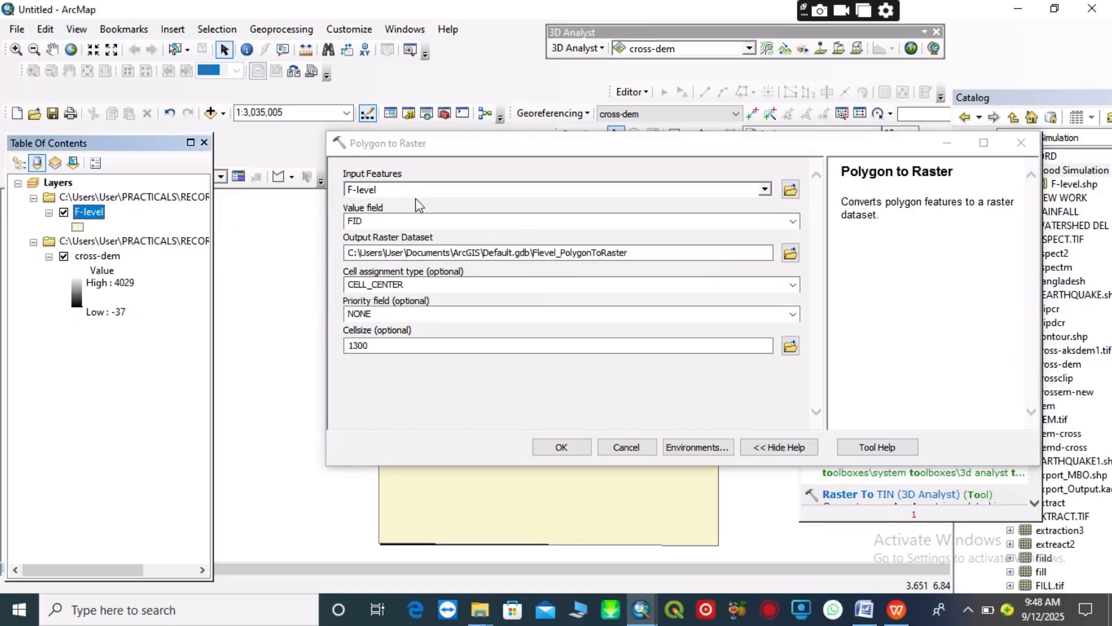
pyautogui.click(792, 221)
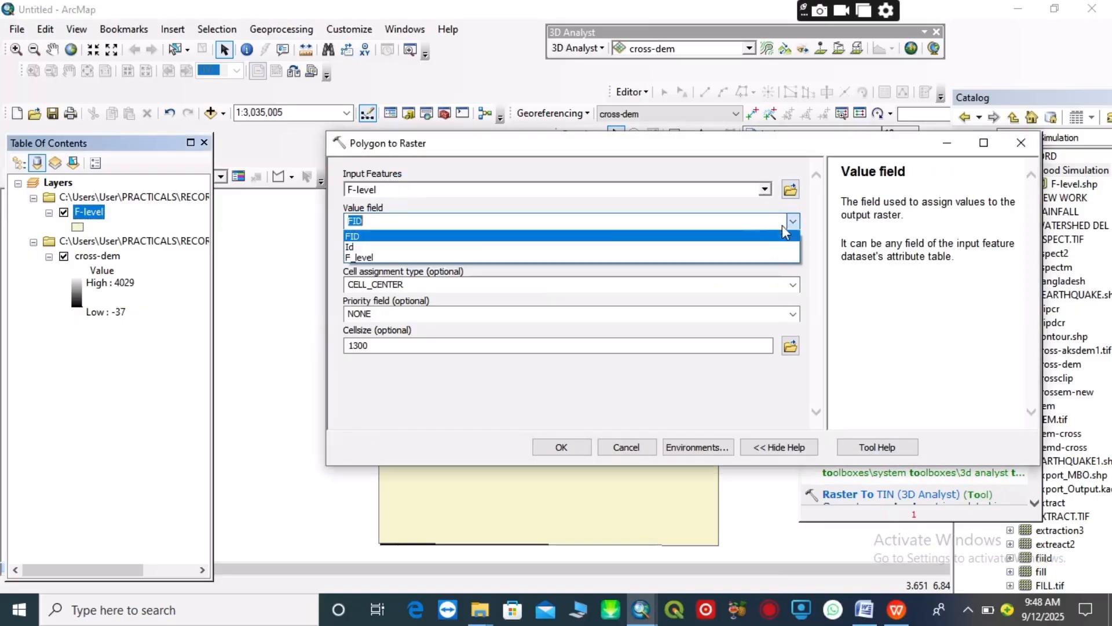
pyautogui.click(409, 257)
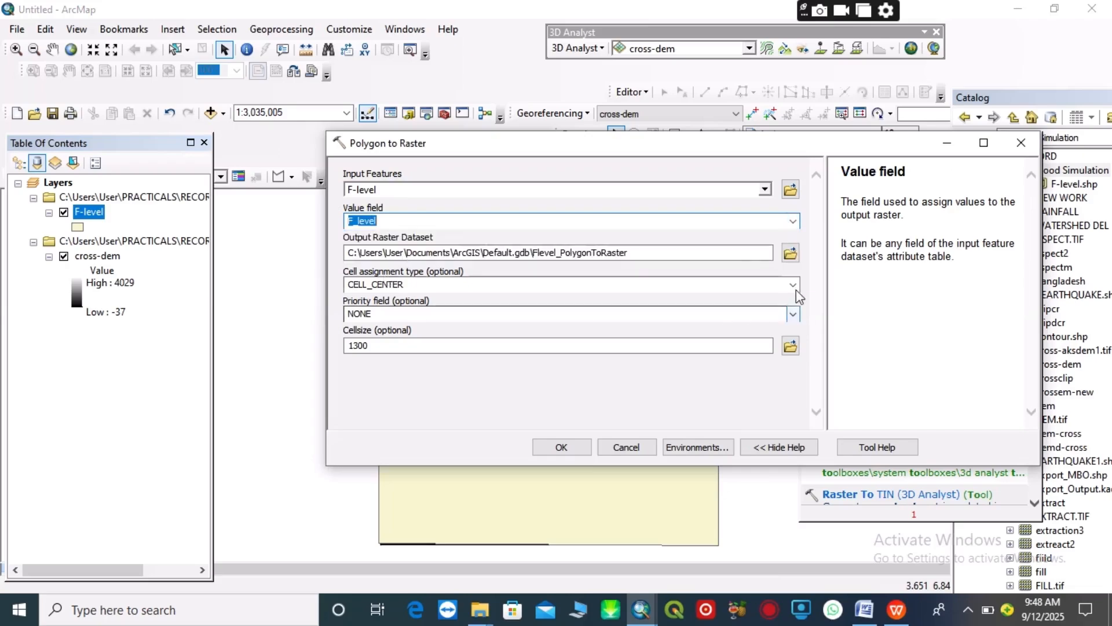
# Name the output raster flood-level in the Flood Simulation folder, run the conversion and dismiss the completion notification
pyautogui.click(789, 255)
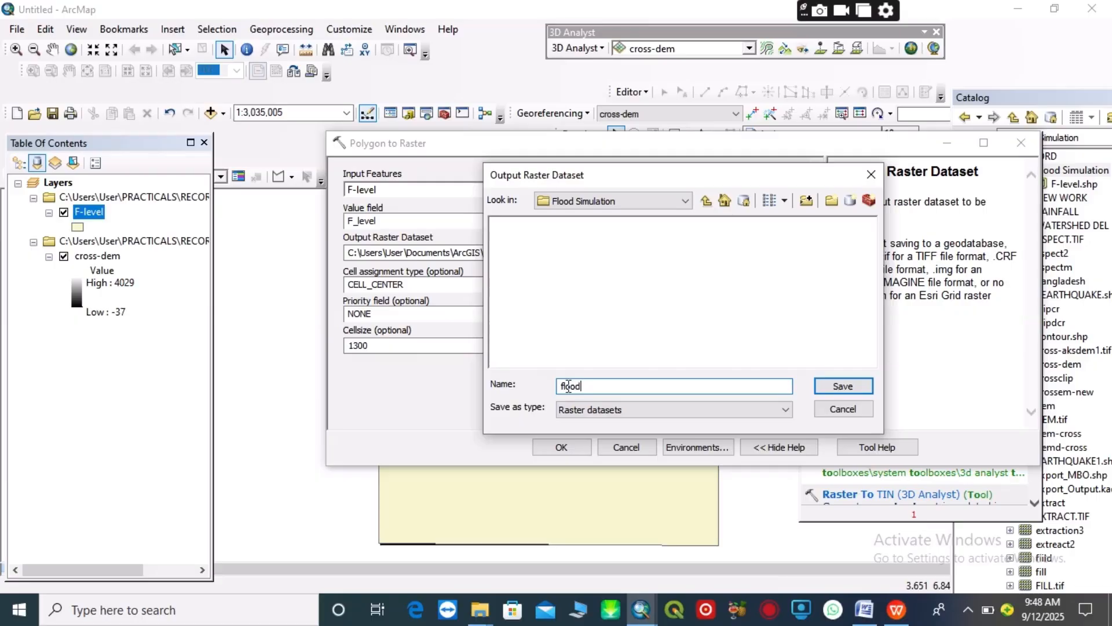
pyautogui.write('-level')
pyautogui.click(843, 386)
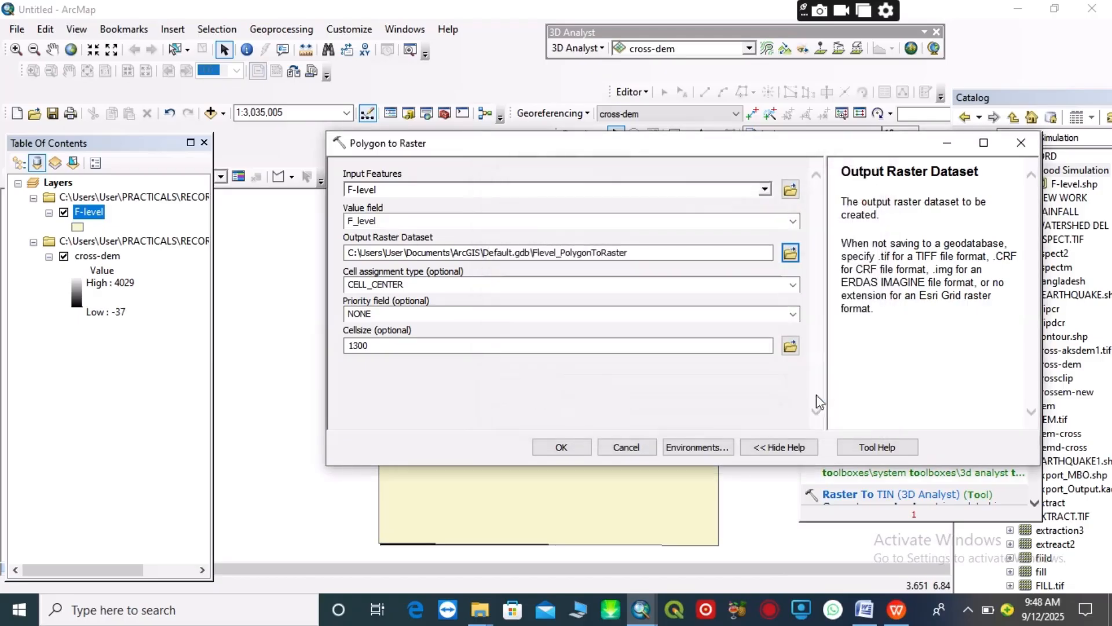
pyautogui.click(553, 449)
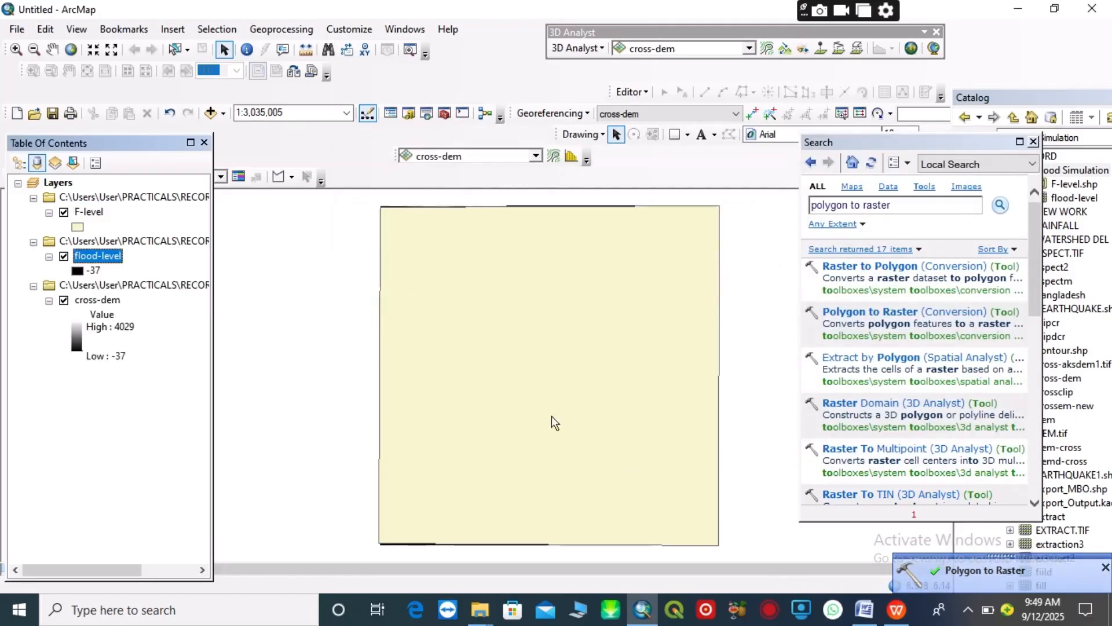
pyautogui.click(1104, 567)
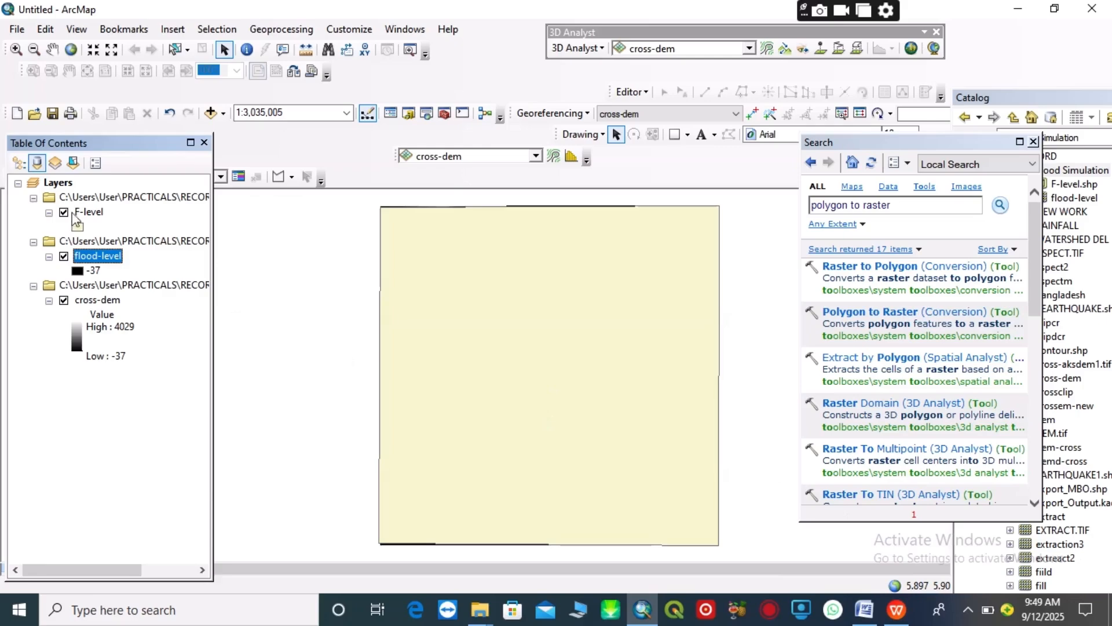
# Hide the F-level layer, then close the Search and Catalog windows to clear the map view
pyautogui.click(64, 212)
pyautogui.click(93, 270)
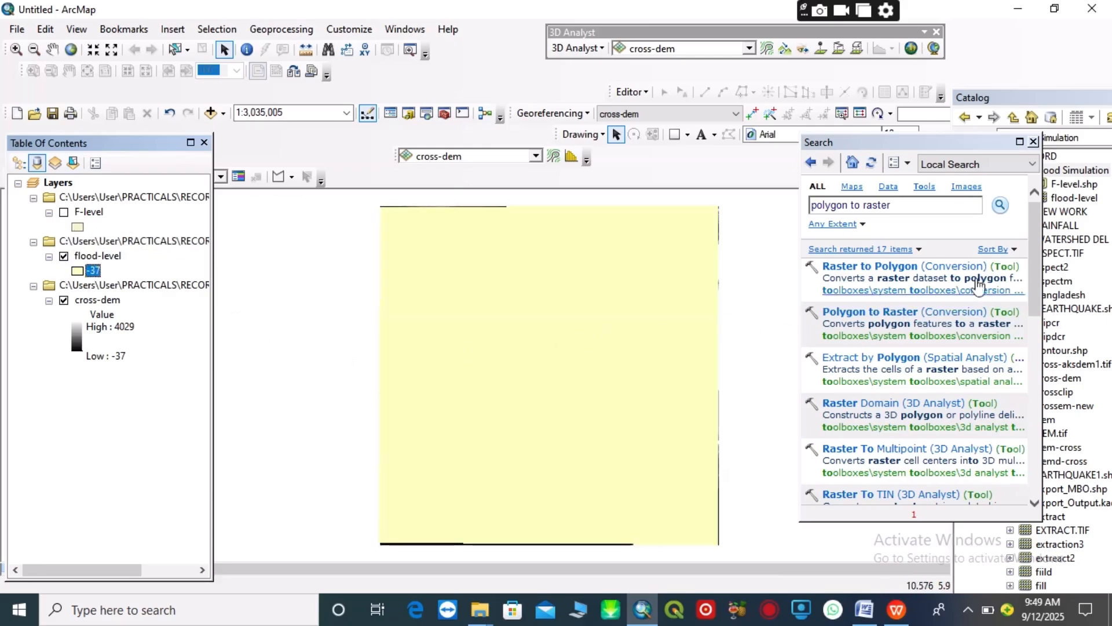
pyautogui.click(1033, 143)
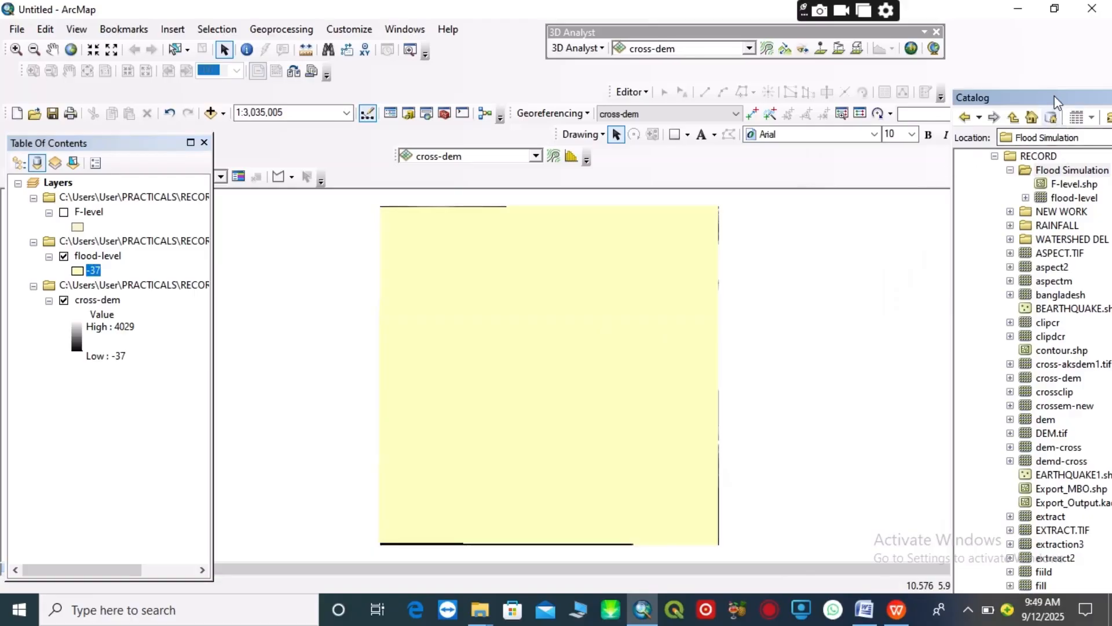
pyautogui.moveTo(1043, 98); pyautogui.dragTo(940, 137)
pyautogui.click(1068, 127)
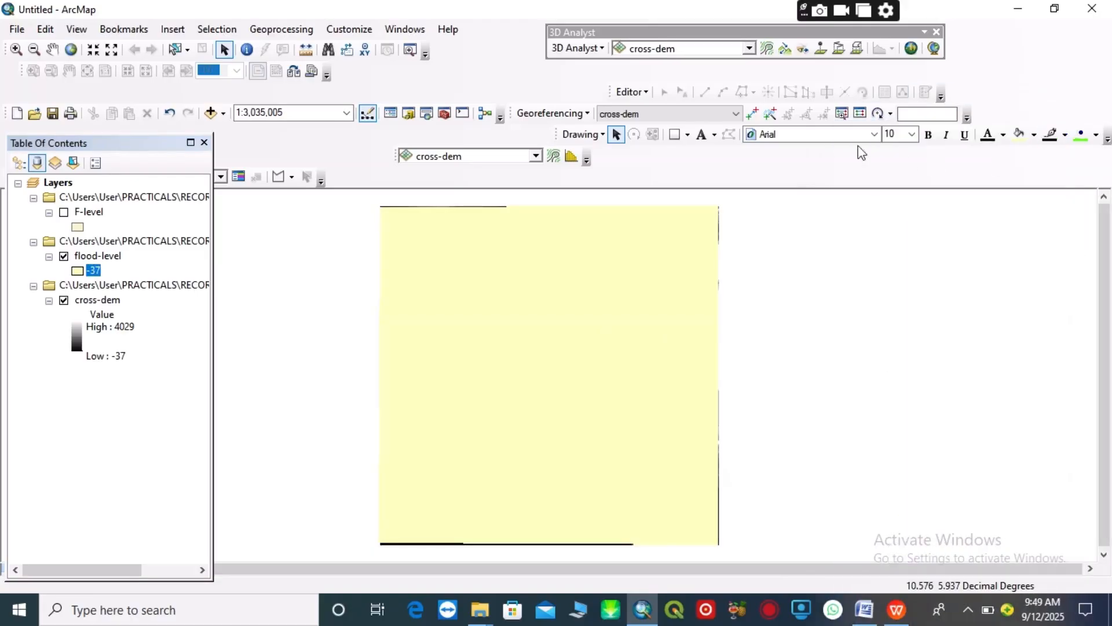
# Launch ArcScene with a blank scene, consult the procedure in Flood Risk.docx and return to ArcScene
pyautogui.click(912, 49)
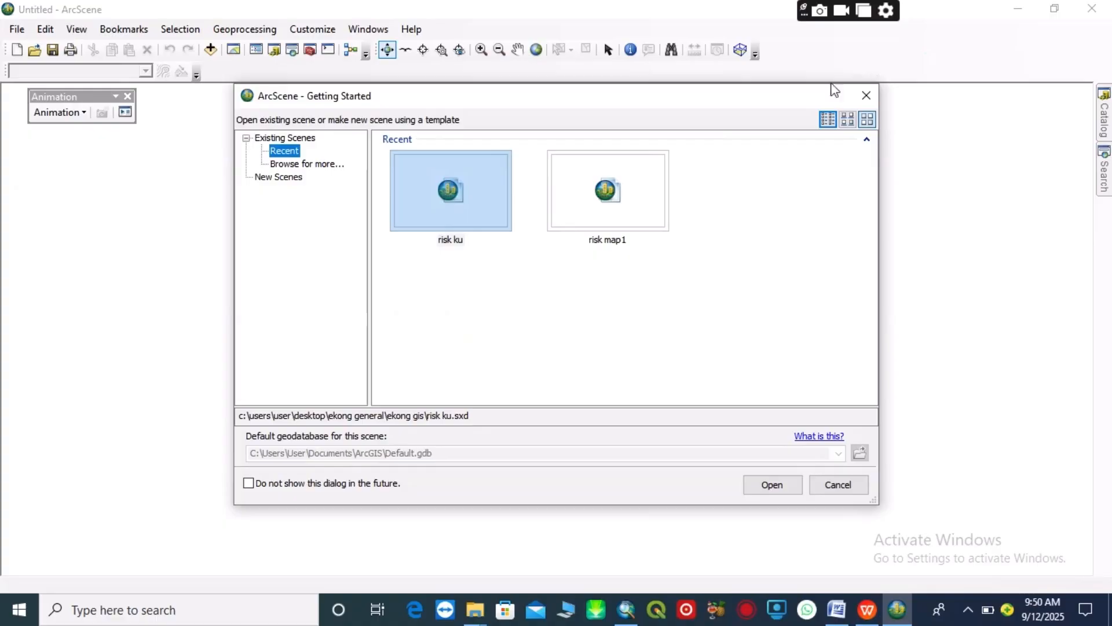
pyautogui.click(867, 97)
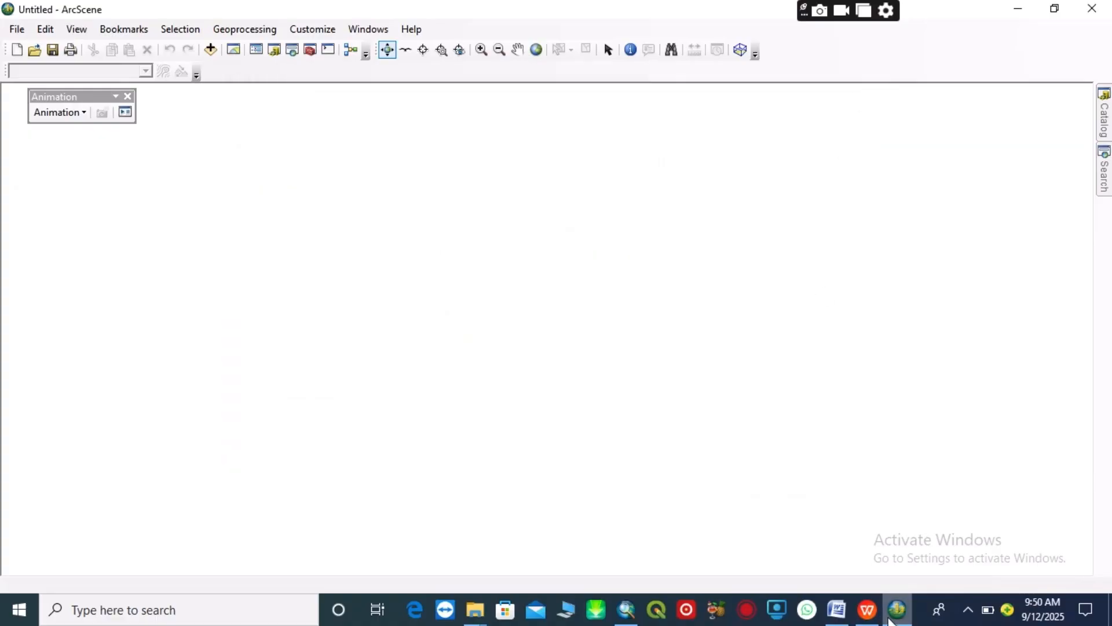
pyautogui.moveTo(872, 610)
pyautogui.click(860, 576)
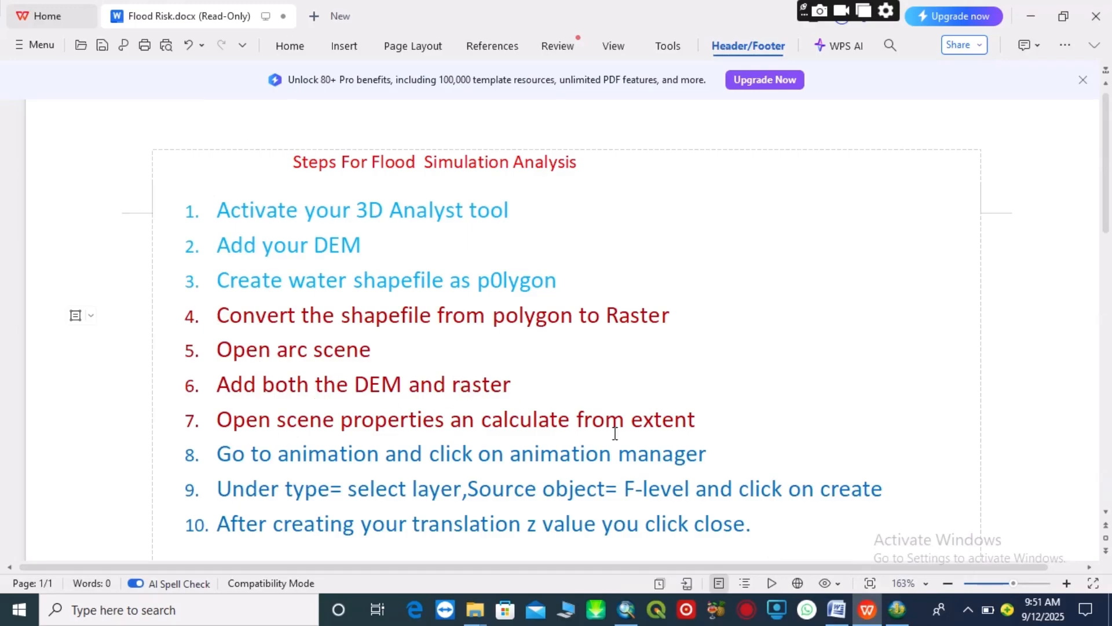
pyautogui.moveTo(897, 609)
pyautogui.click(876, 563)
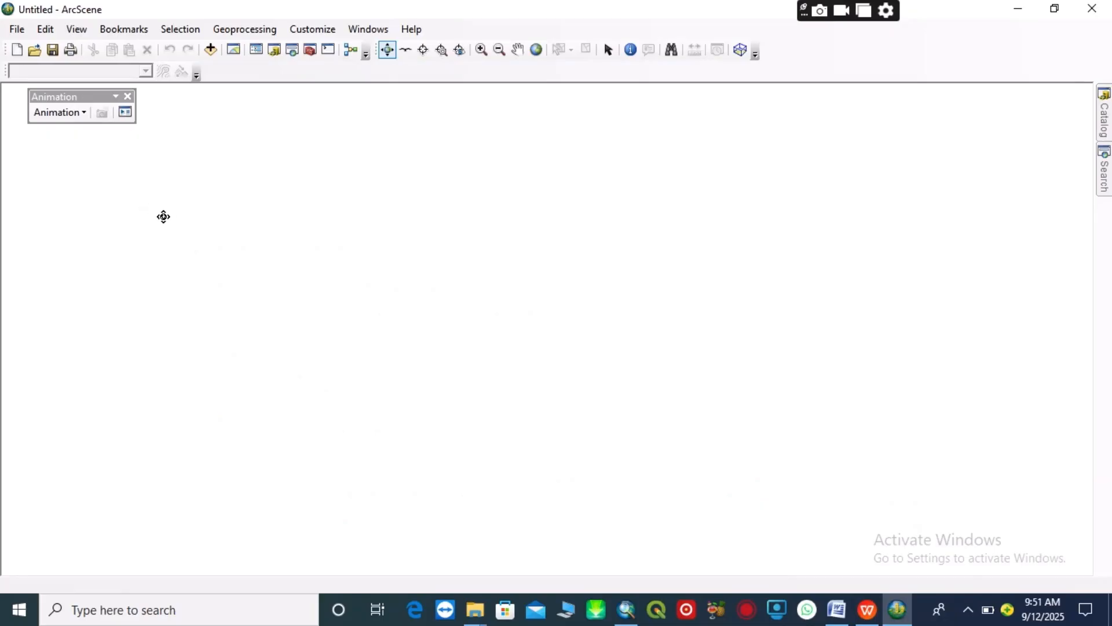
# Expand the PRACTICALS folder connection in the Catalog and display the Table of Contents as a floating window
pyautogui.click(274, 50)
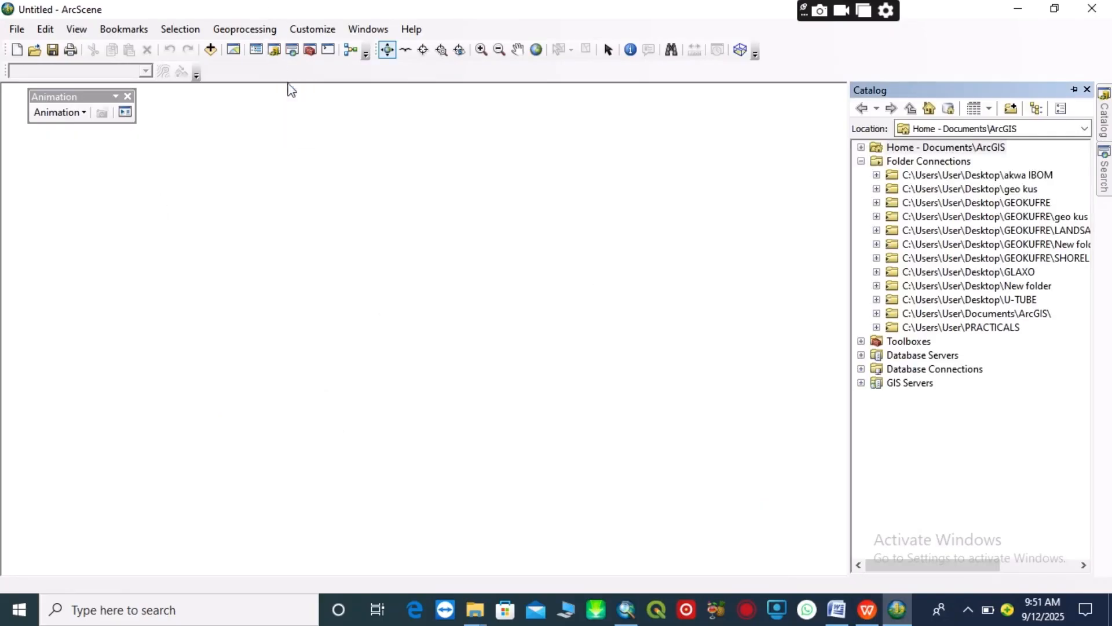
pyautogui.click(876, 328)
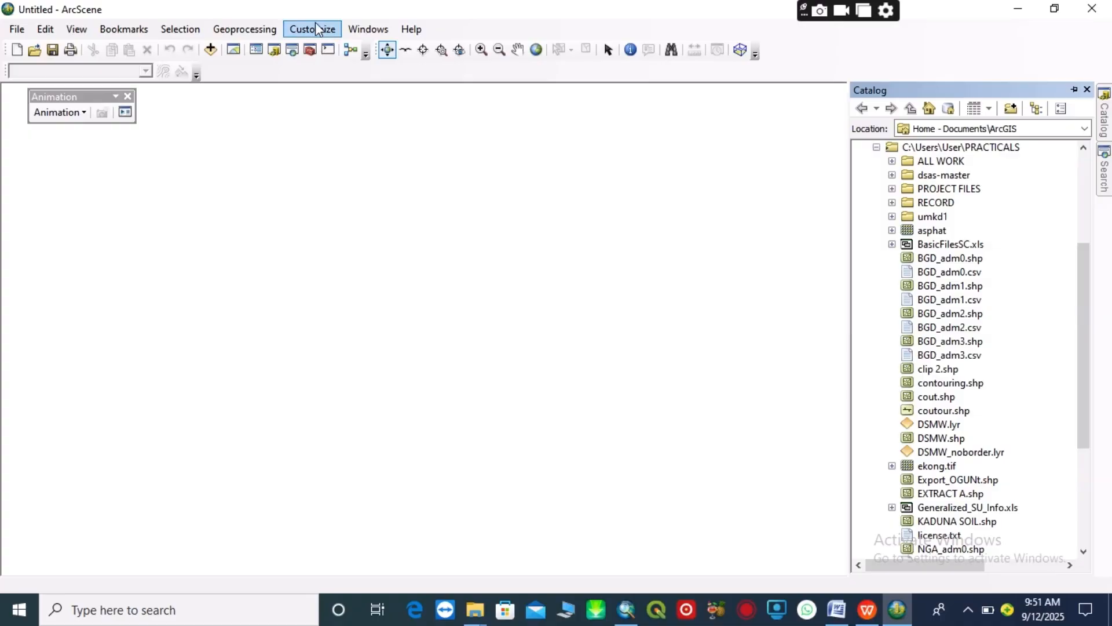
pyautogui.click(368, 29)
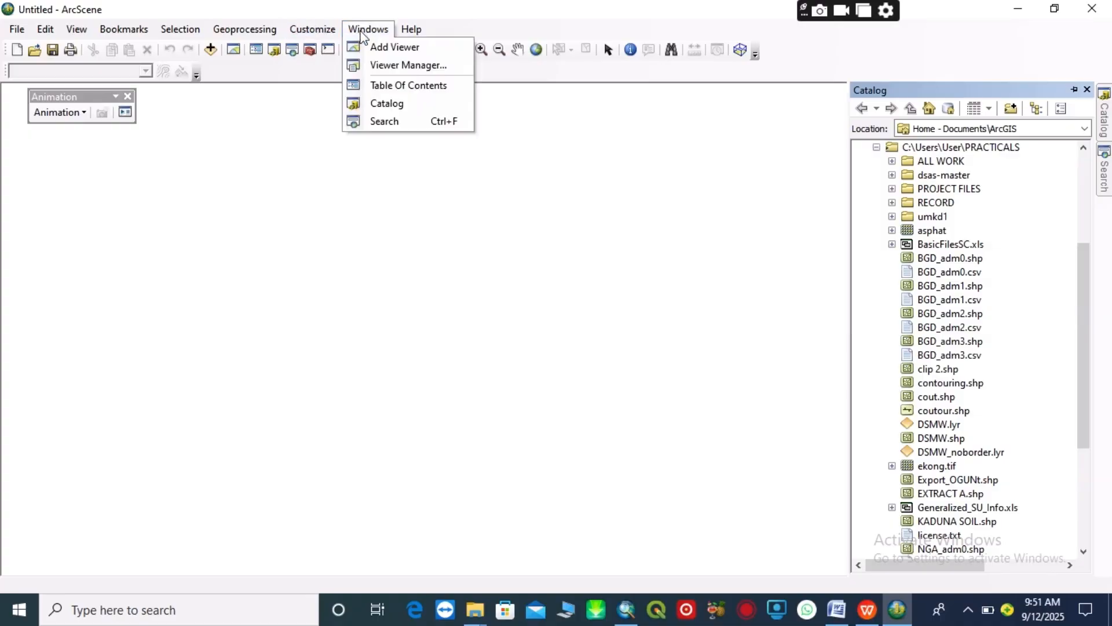
pyautogui.click(394, 85)
pyautogui.moveTo(60, 187); pyautogui.dragTo(102, 184)
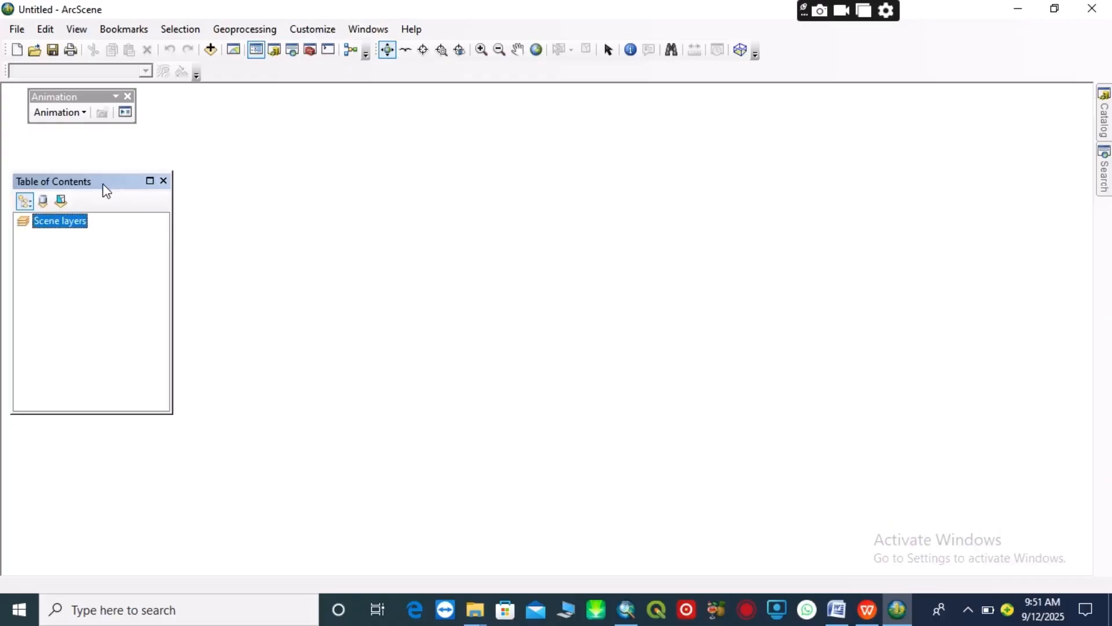
# Add the cross-dem raster from the ALL WORK folder in PRACTICALS to the scene layers
pyautogui.click(273, 50)
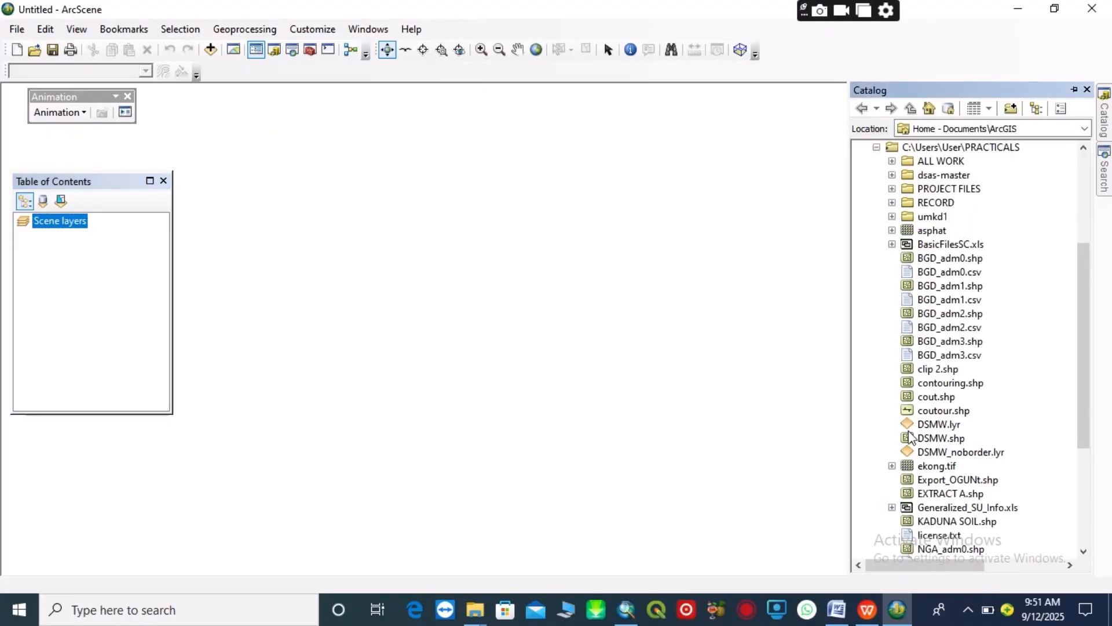
pyautogui.scroll(-5, 903, 412)
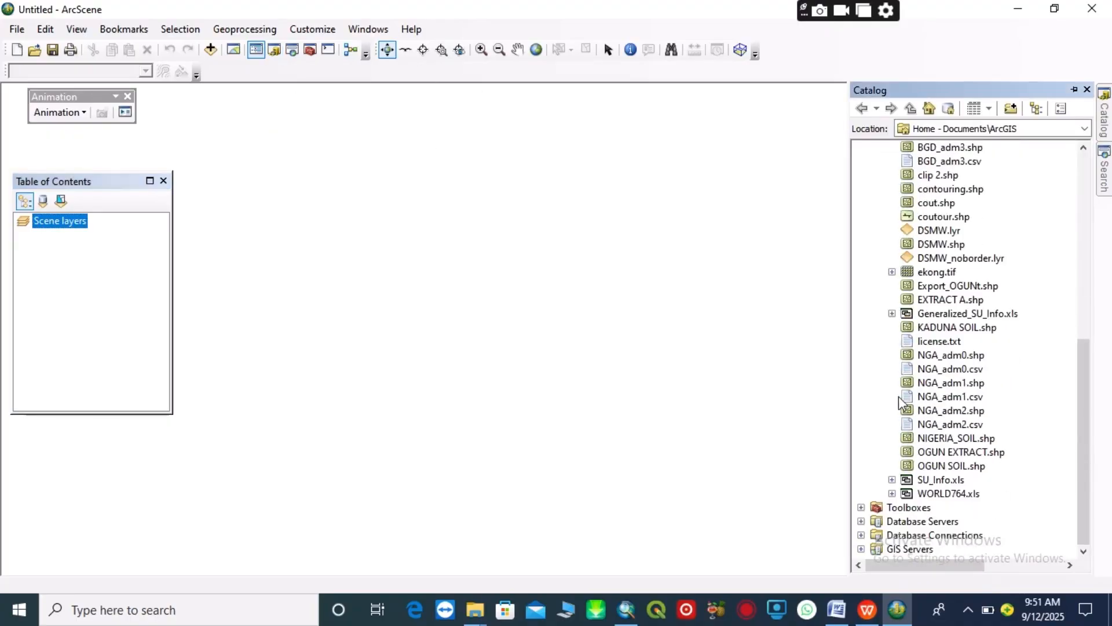
pyautogui.scroll(9, 899, 395)
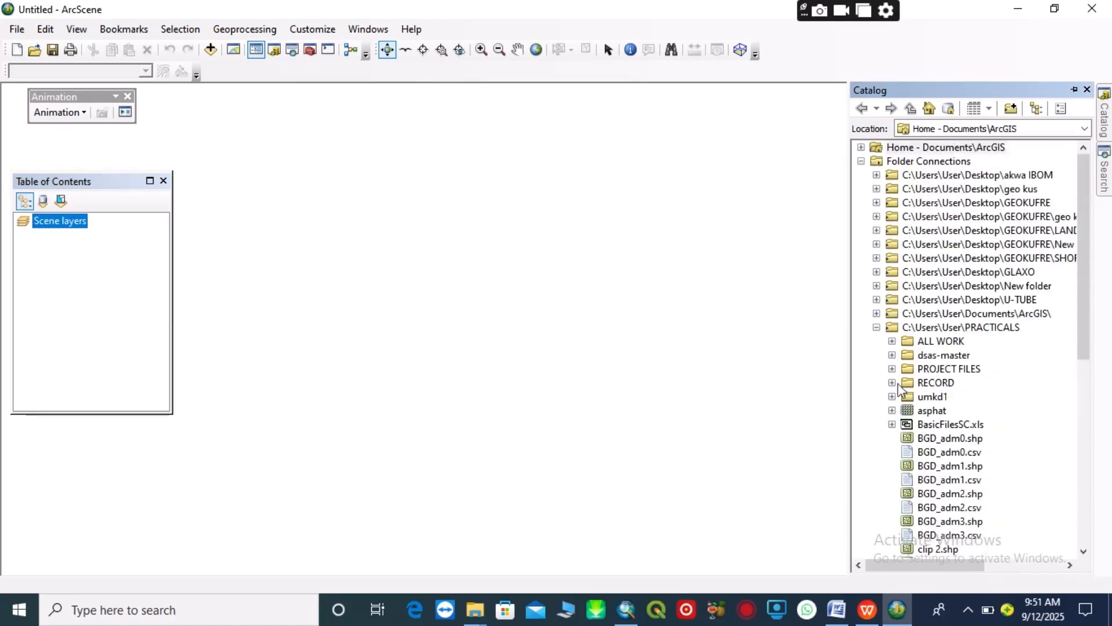
pyautogui.click(893, 342)
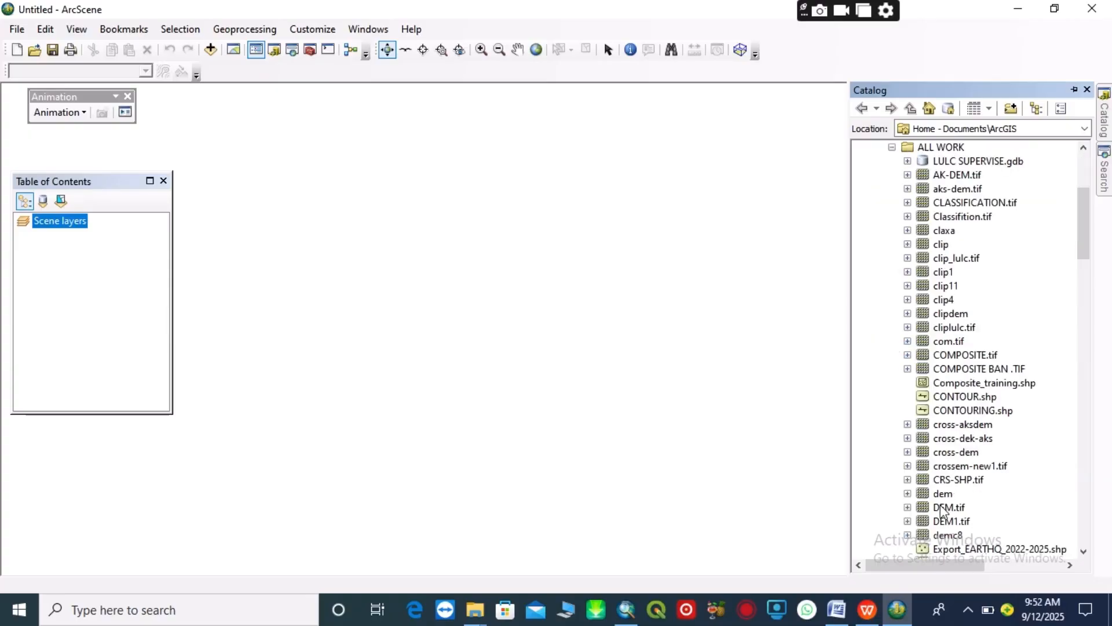
pyautogui.moveTo(953, 458); pyautogui.dragTo(60, 355)
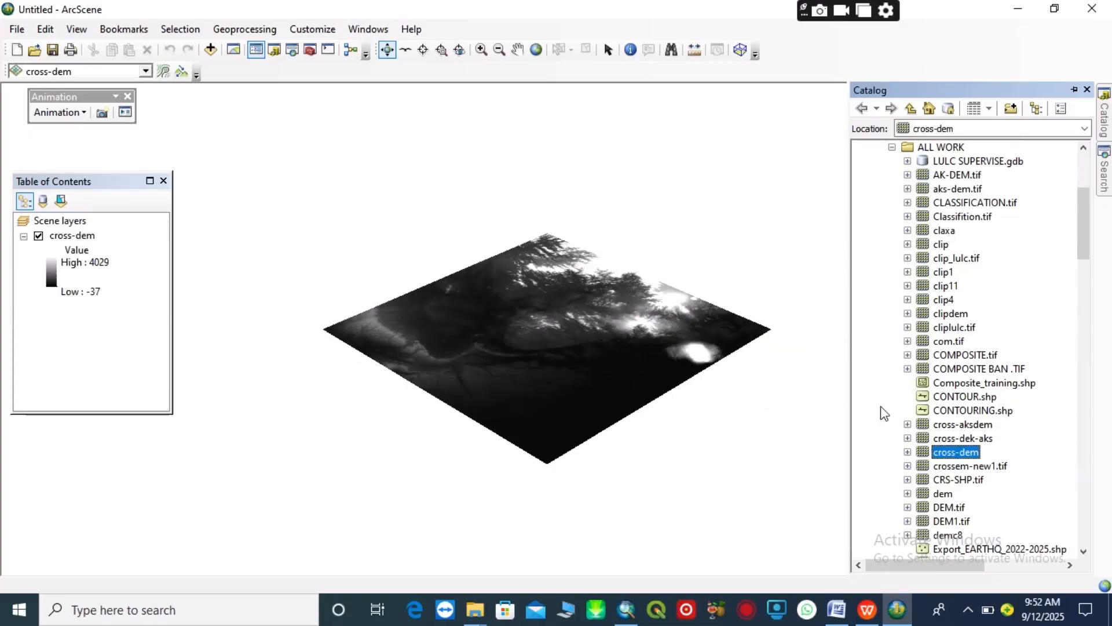
# Add the flood-level raster from the RECORD\Flood Simulation folder to the scene layers, then close the Catalog
pyautogui.scroll(1, 921, 203)
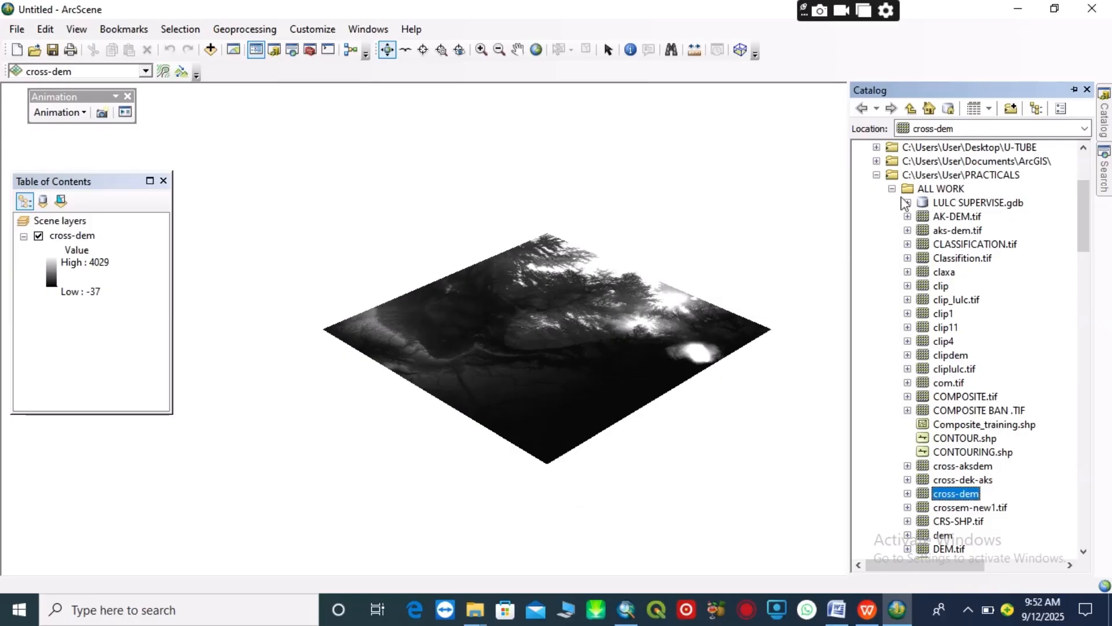
pyautogui.click(892, 191)
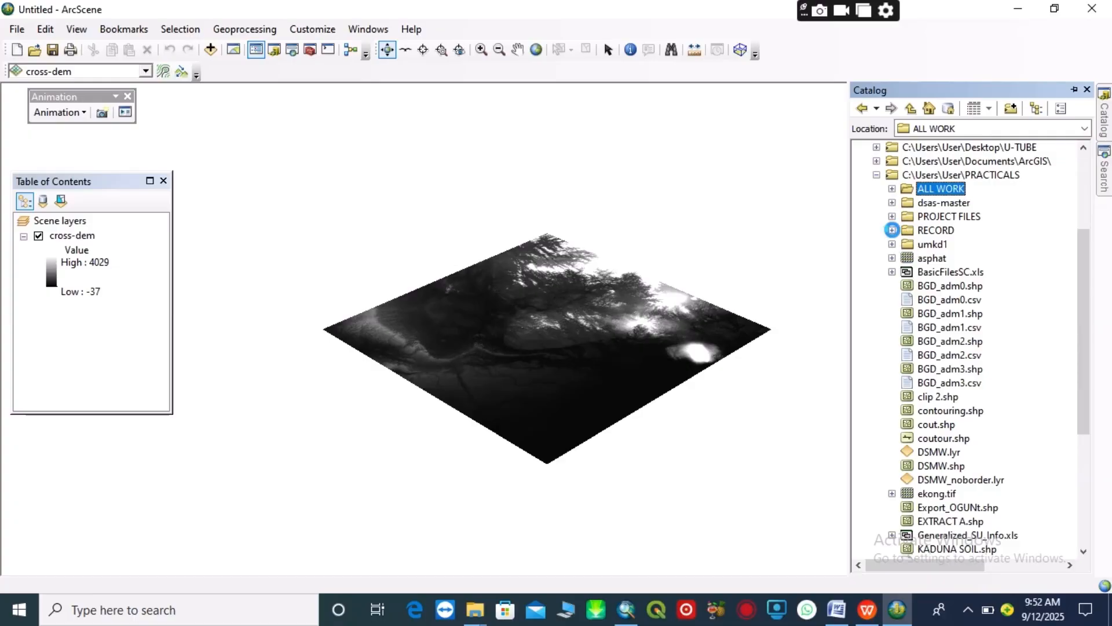
pyautogui.click(893, 230)
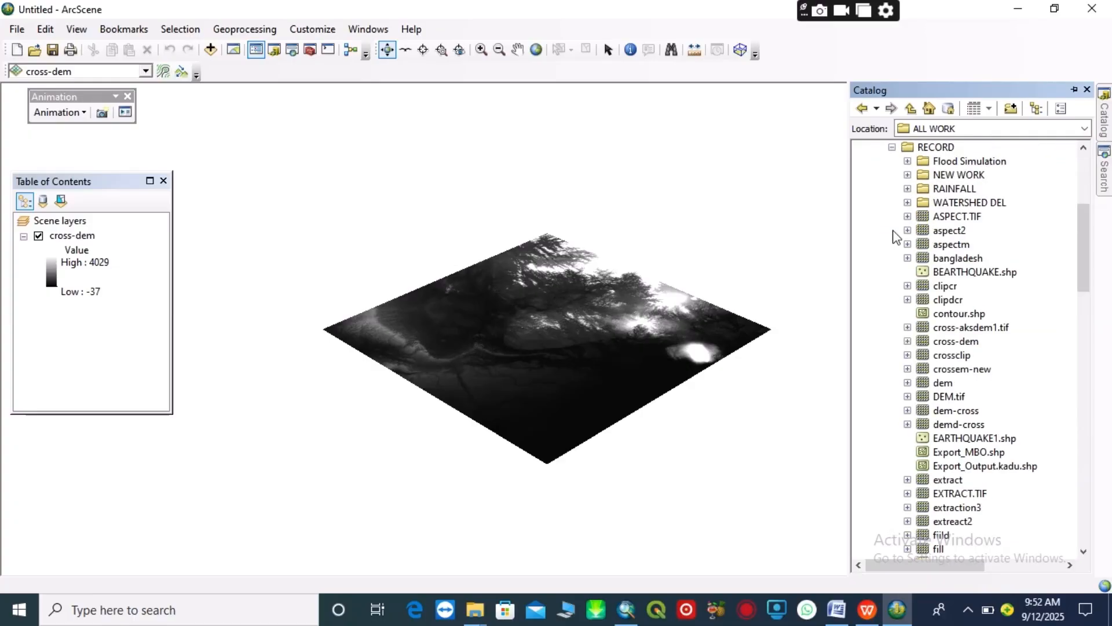
pyautogui.click(908, 161)
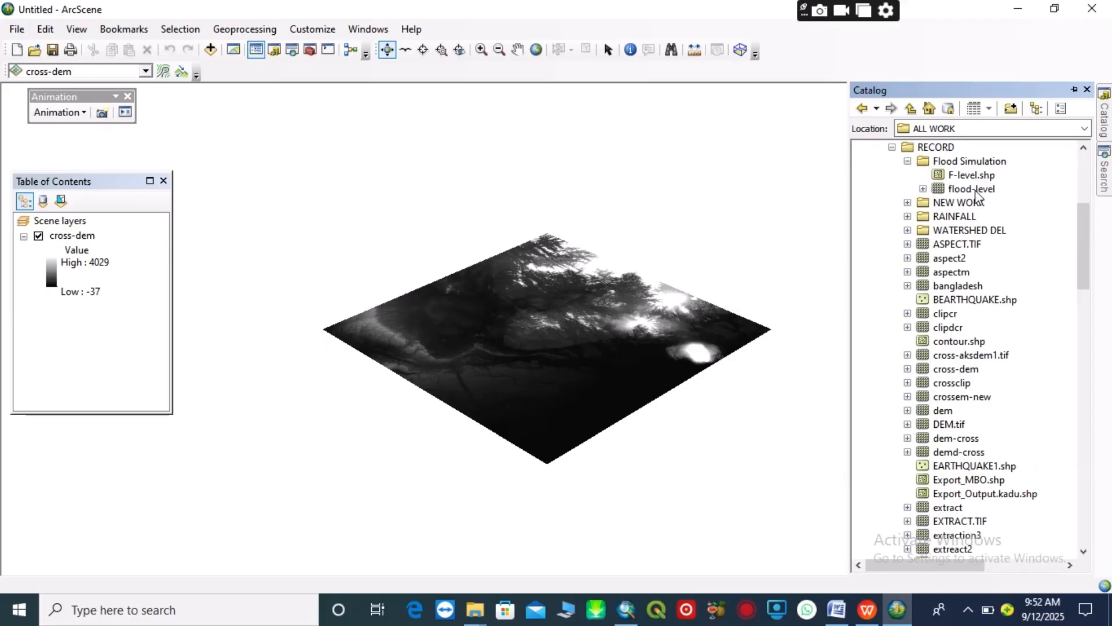
pyautogui.moveTo(973, 189); pyautogui.dragTo(68, 317)
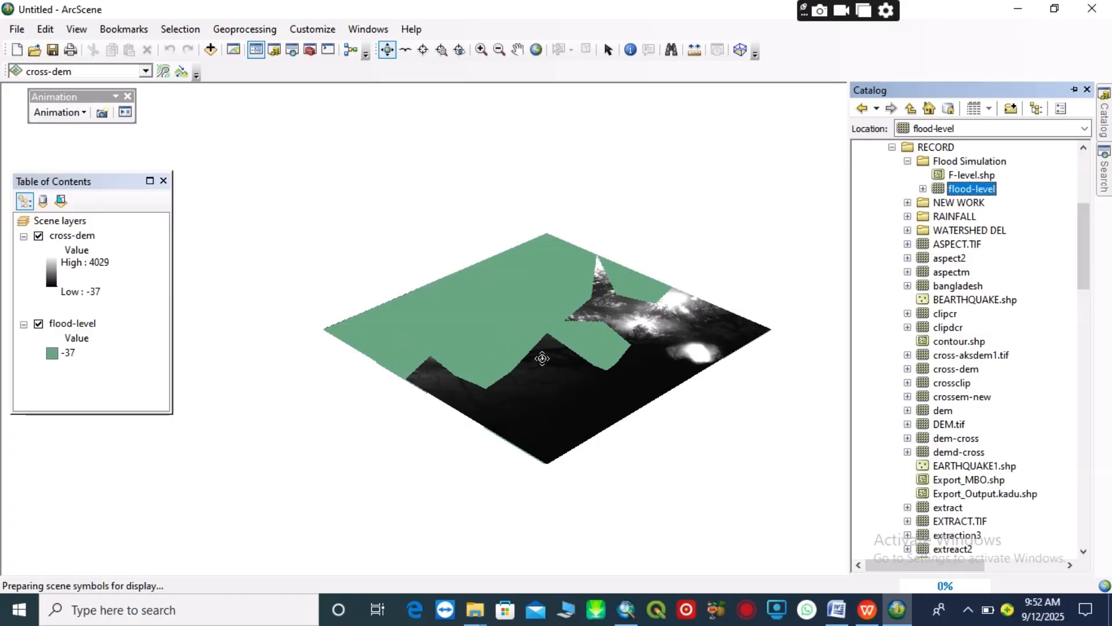
pyautogui.click(1086, 91)
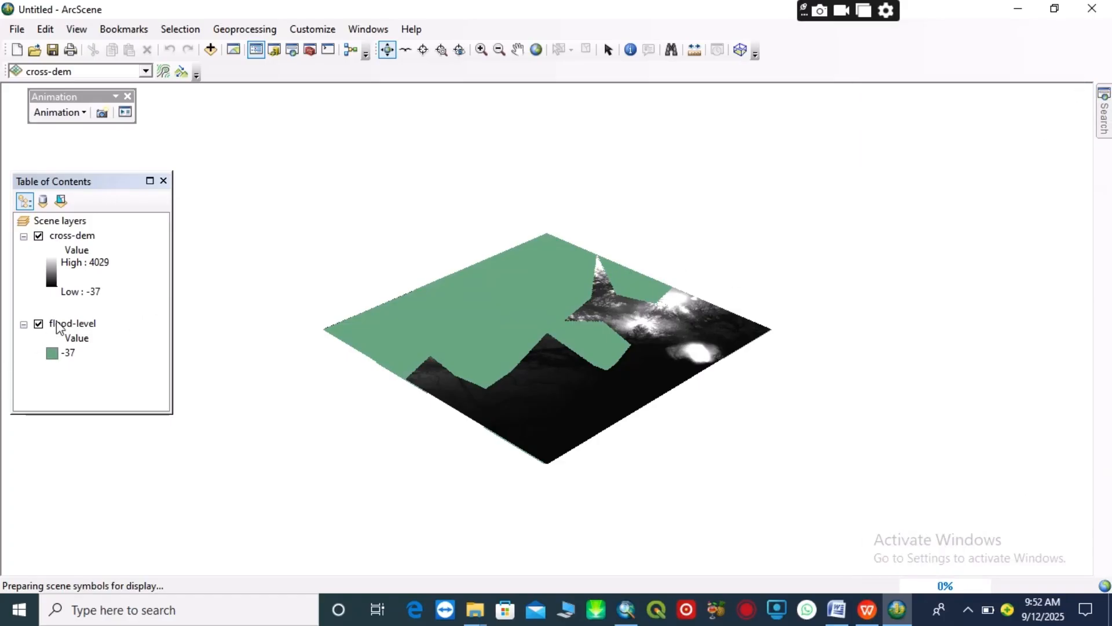
# Set the cross-dem layer's base heights to float on a custom surface, using cross-dem itself as the elevation source
pyautogui.rightClick(58, 238)
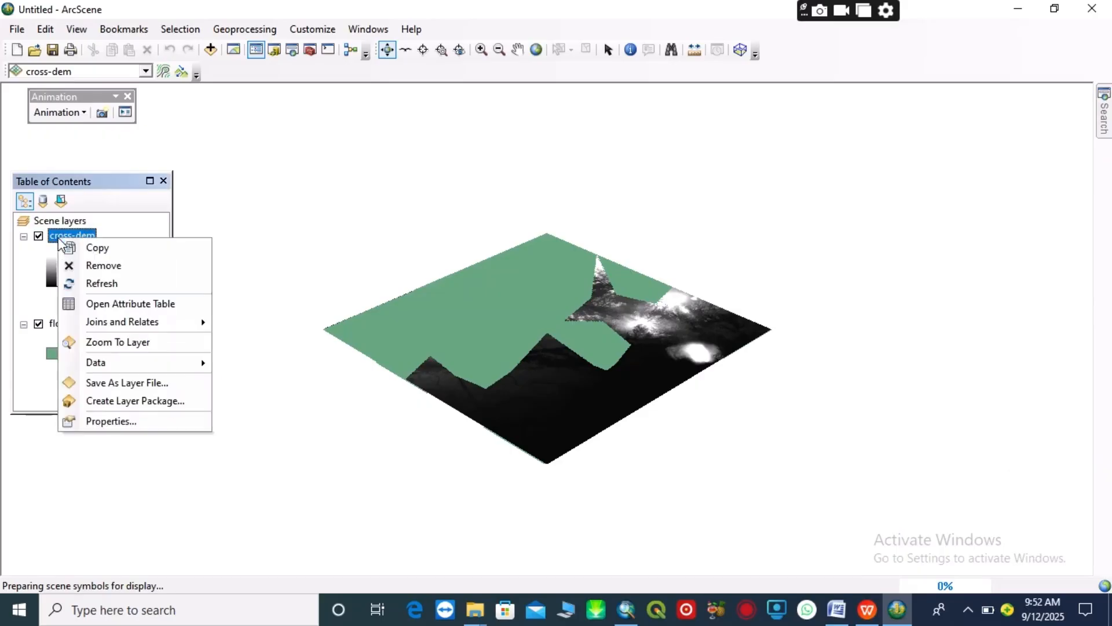
pyautogui.click(107, 420)
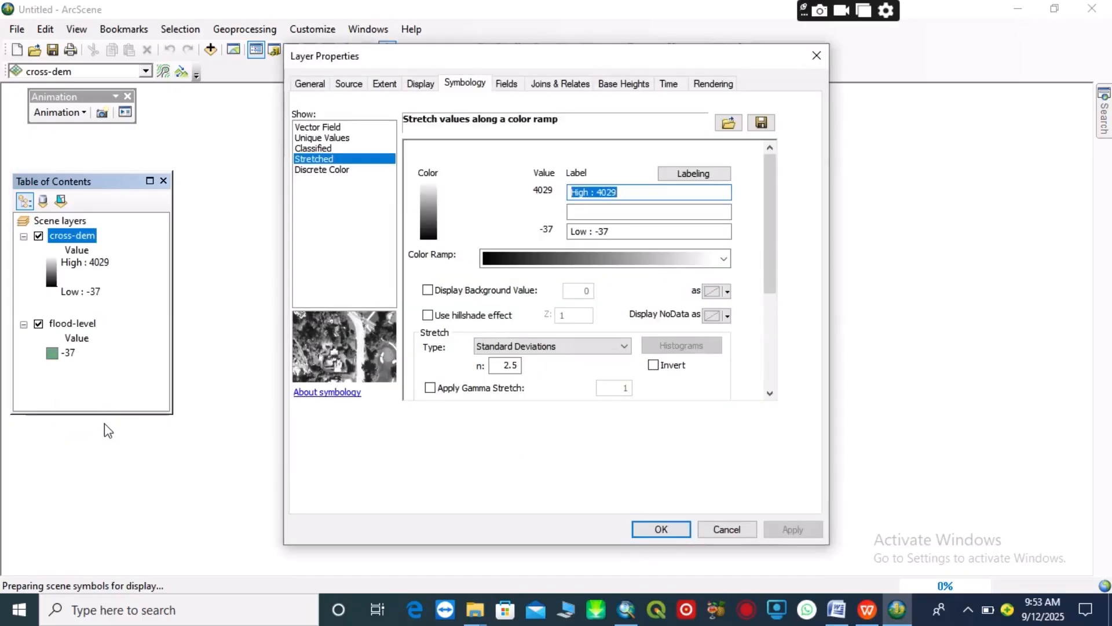
pyautogui.click(618, 87)
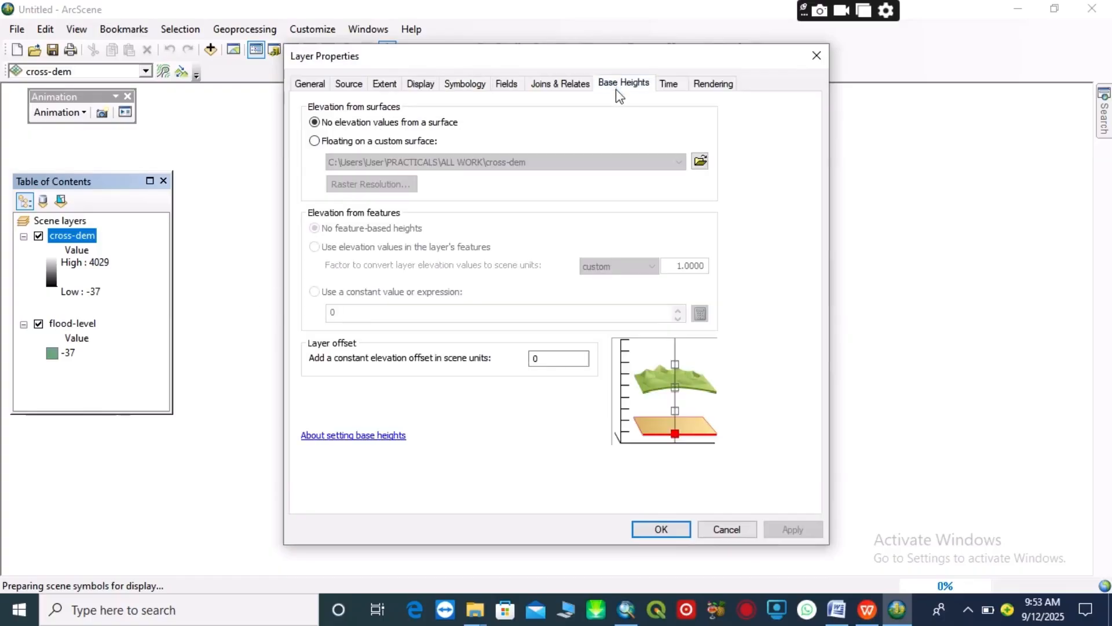
pyautogui.click(314, 142)
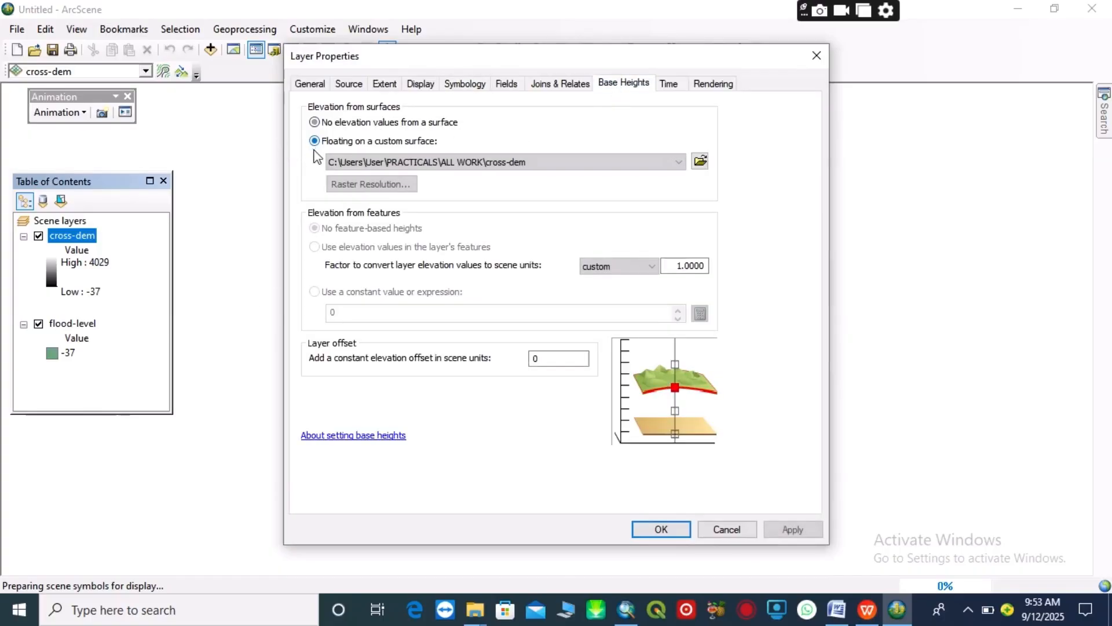
pyautogui.click(661, 529)
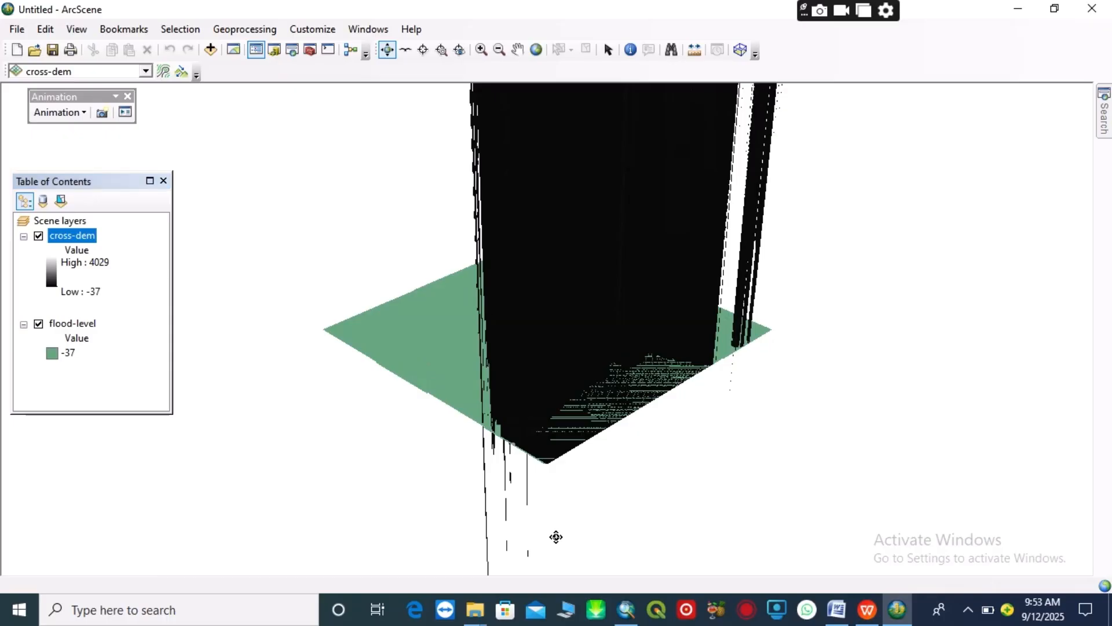
# Change the symbol colour of the flood-level layer's -37 value to blue and apply it
pyautogui.rightClick(64, 322)
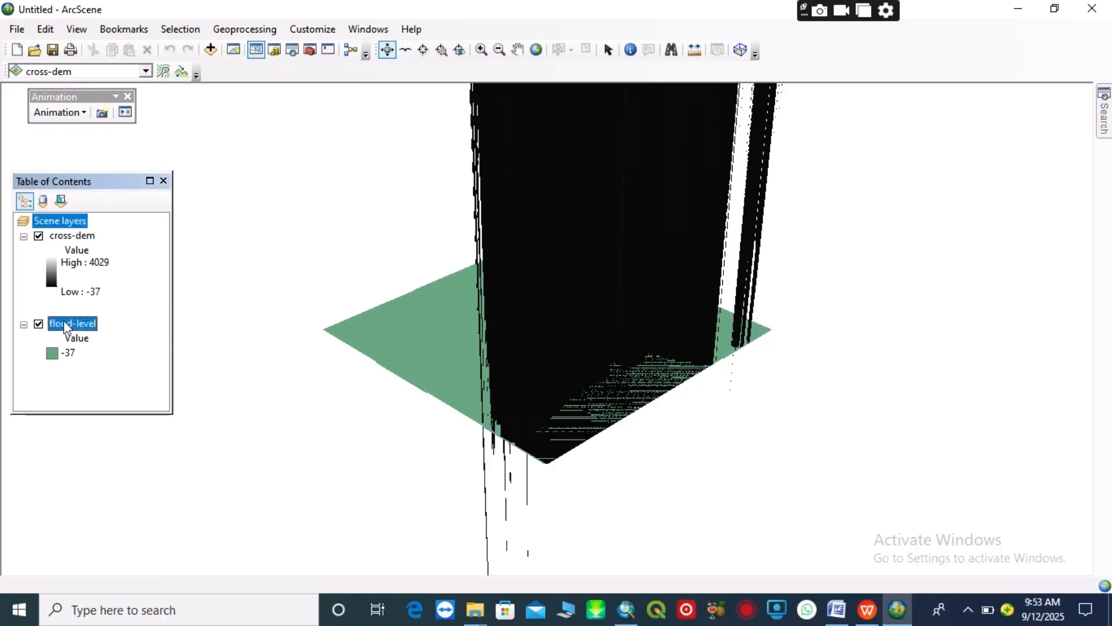
pyautogui.click(122, 502)
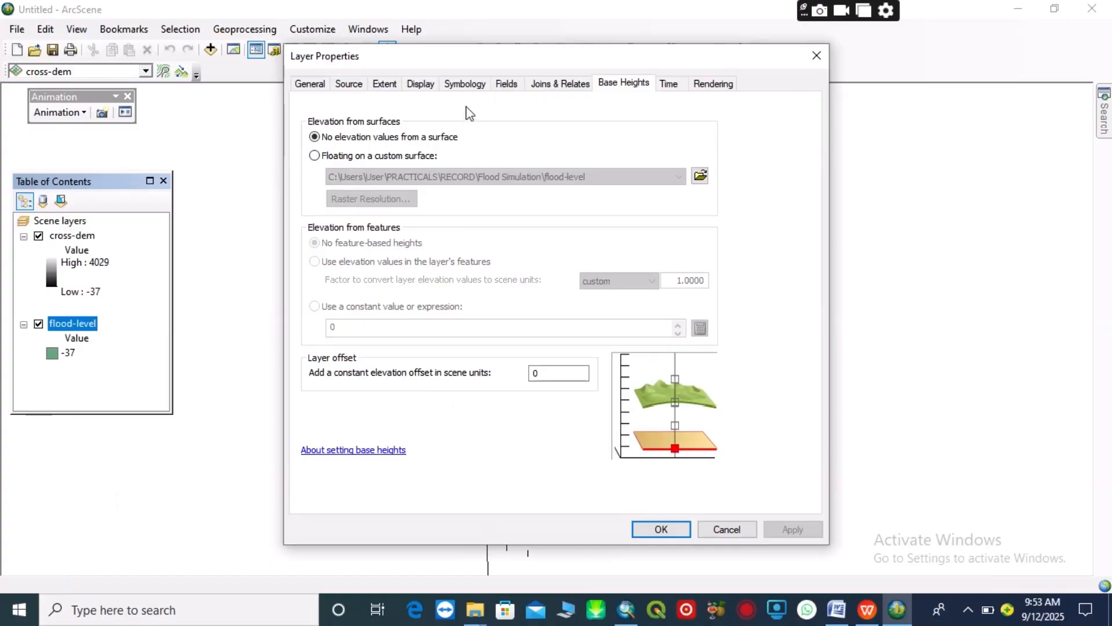
pyautogui.click(464, 84)
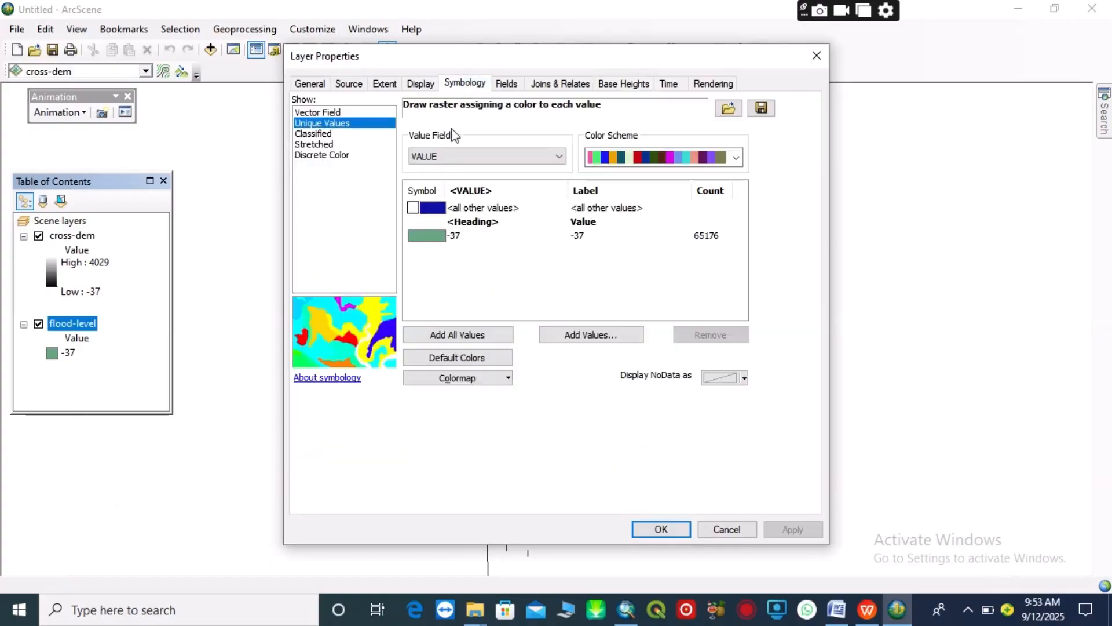
pyautogui.click(428, 238)
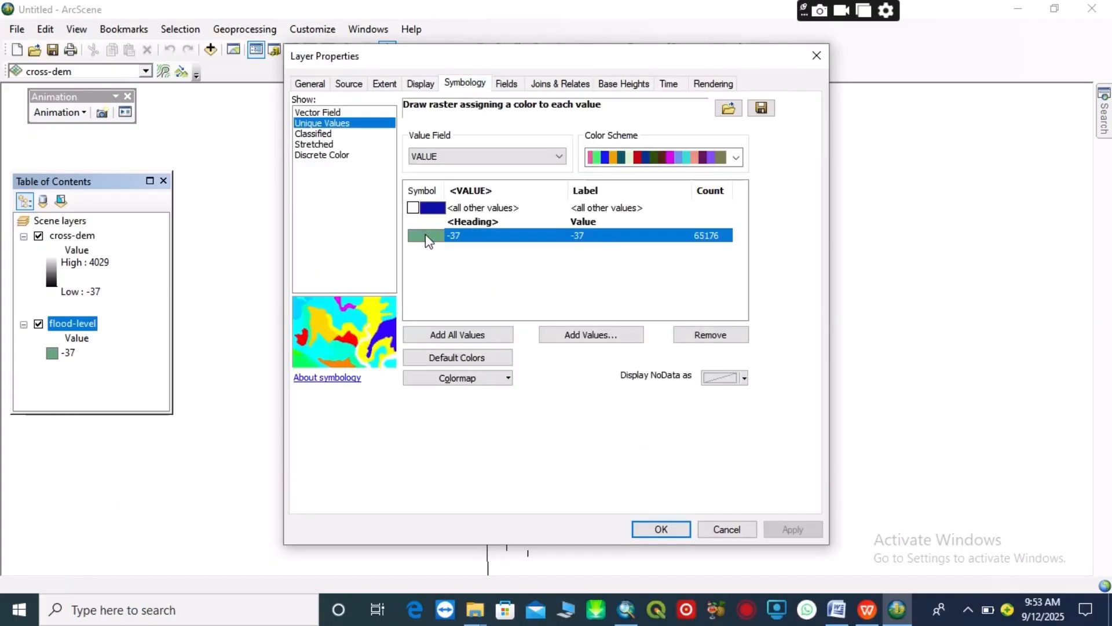
pyautogui.click(428, 237)
pyautogui.click(522, 311)
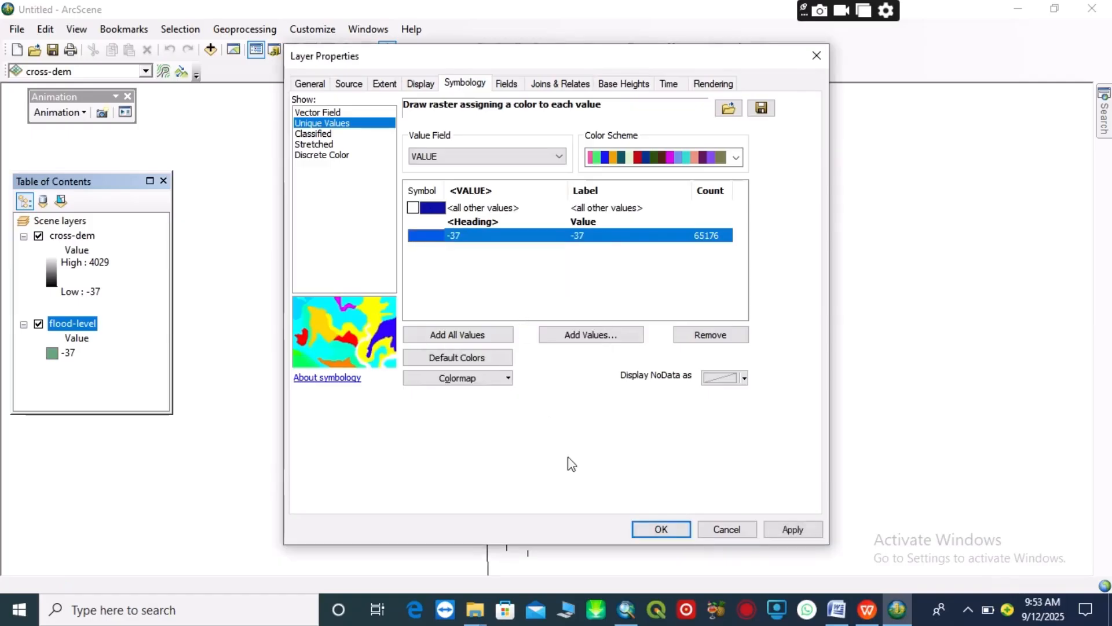
pyautogui.click(661, 529)
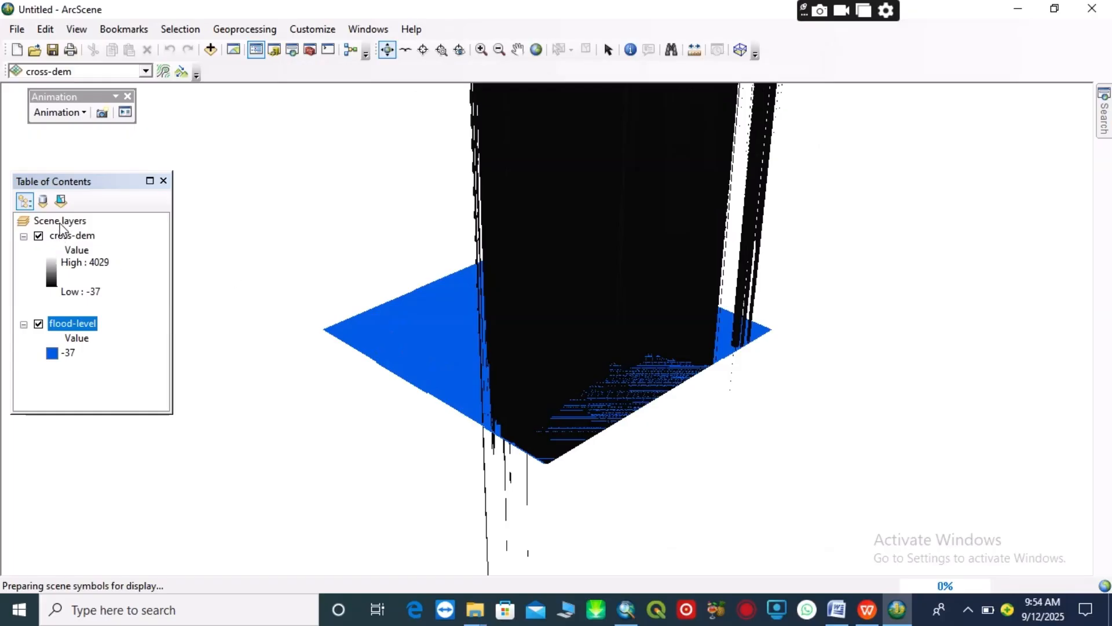
# Consult the step list in Flood Risk.docx, return to ArcScene, and calculate the scene's vertical exaggeration from extent in Scene Properties
pyautogui.moveTo(867, 610)
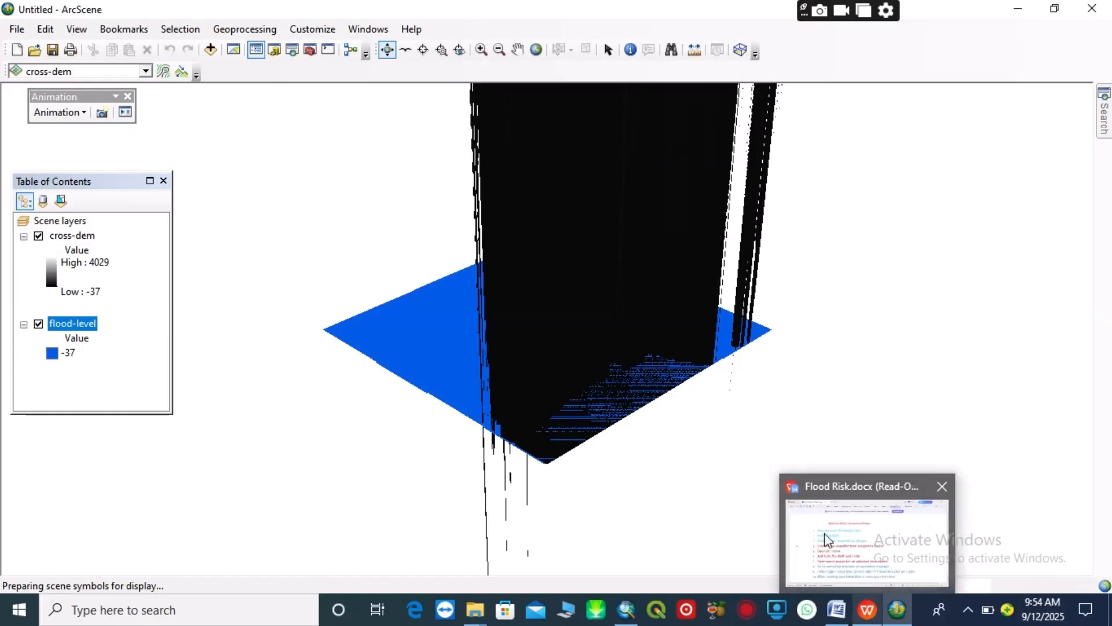
pyautogui.click(825, 533)
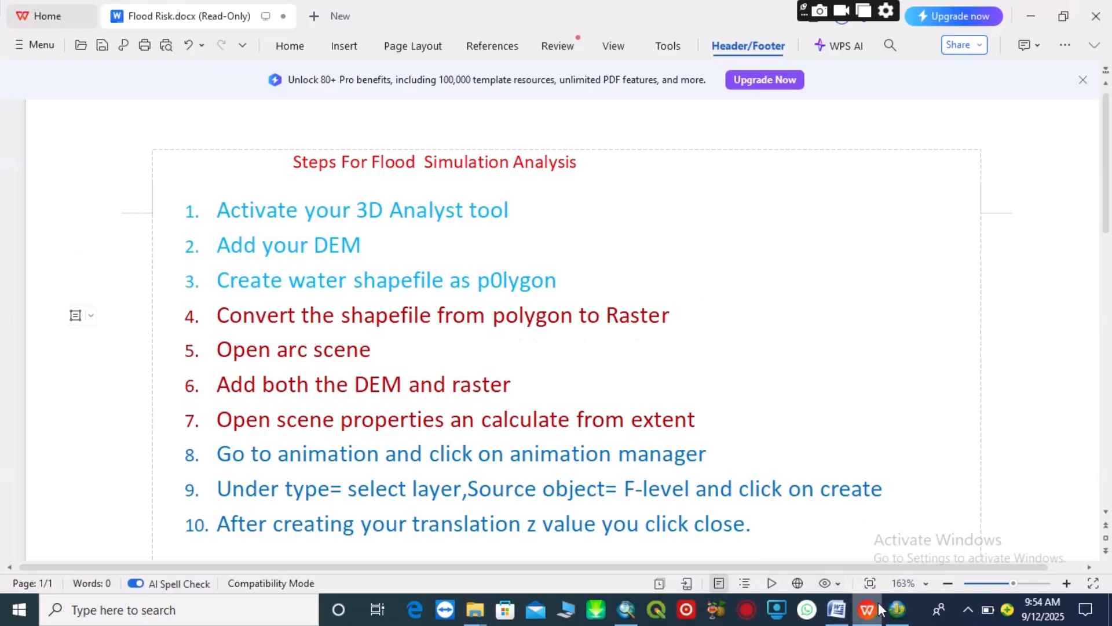
pyautogui.moveTo(896, 613)
pyautogui.click(881, 572)
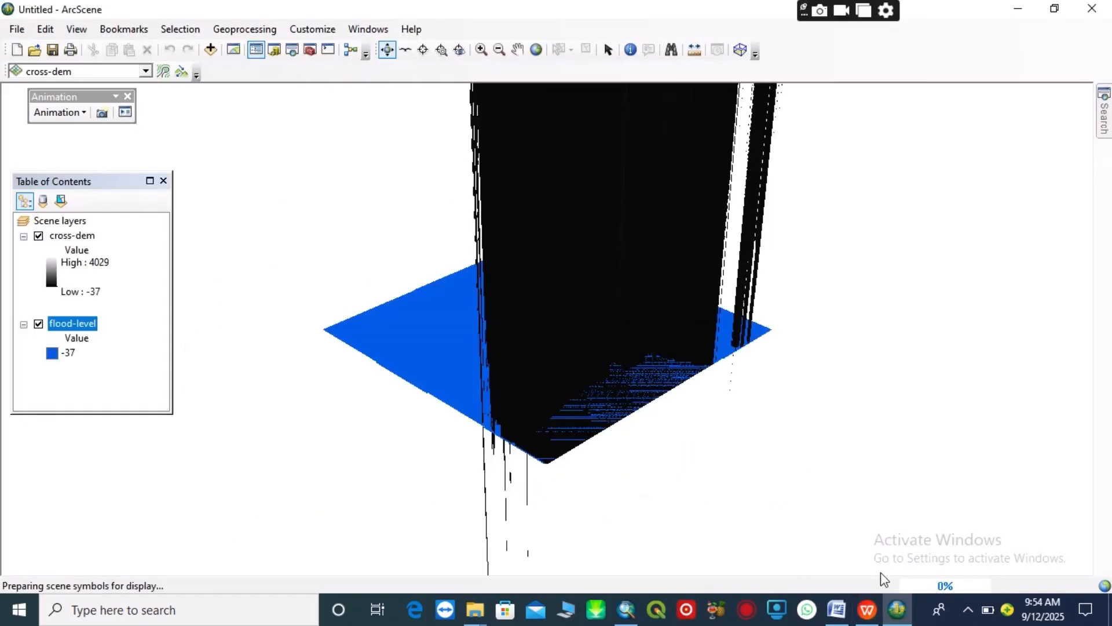
pyautogui.rightClick(65, 219)
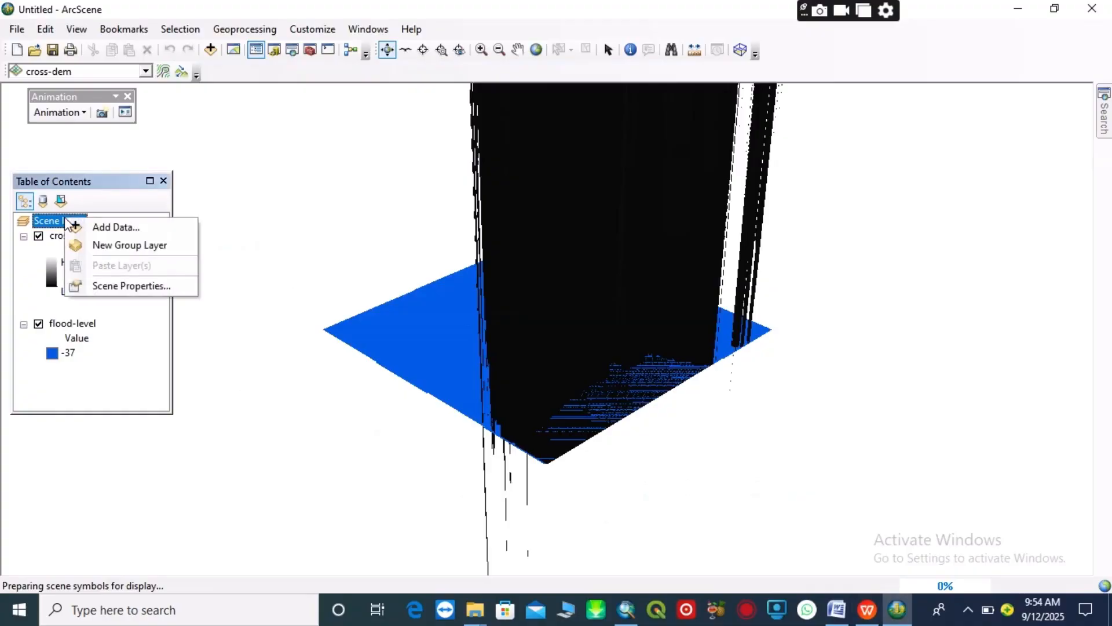
pyautogui.click(130, 285)
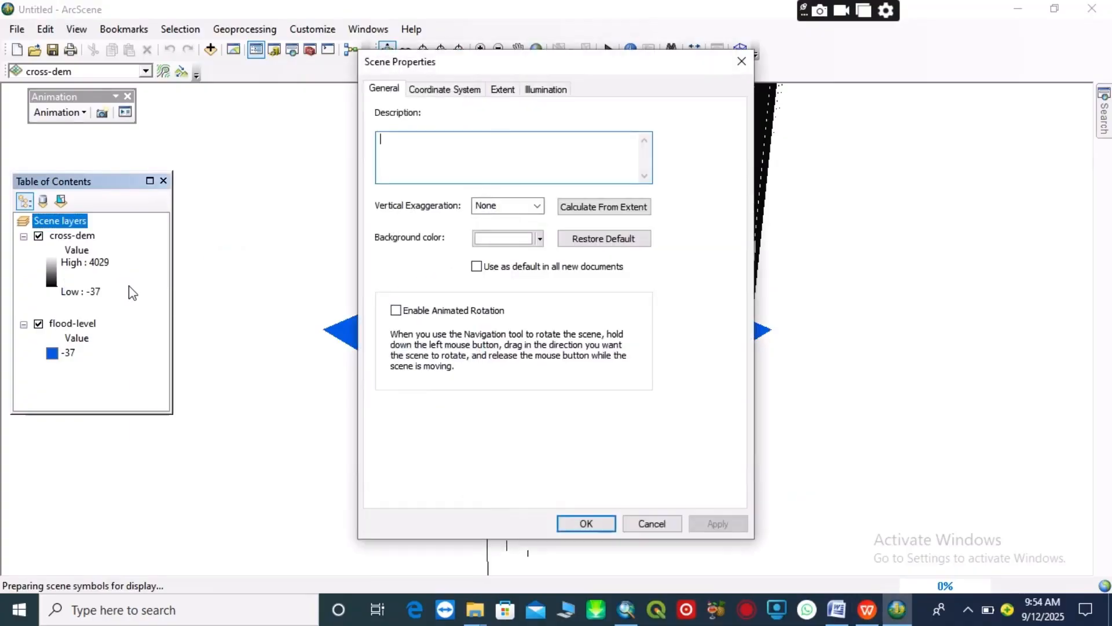
pyautogui.click(576, 212)
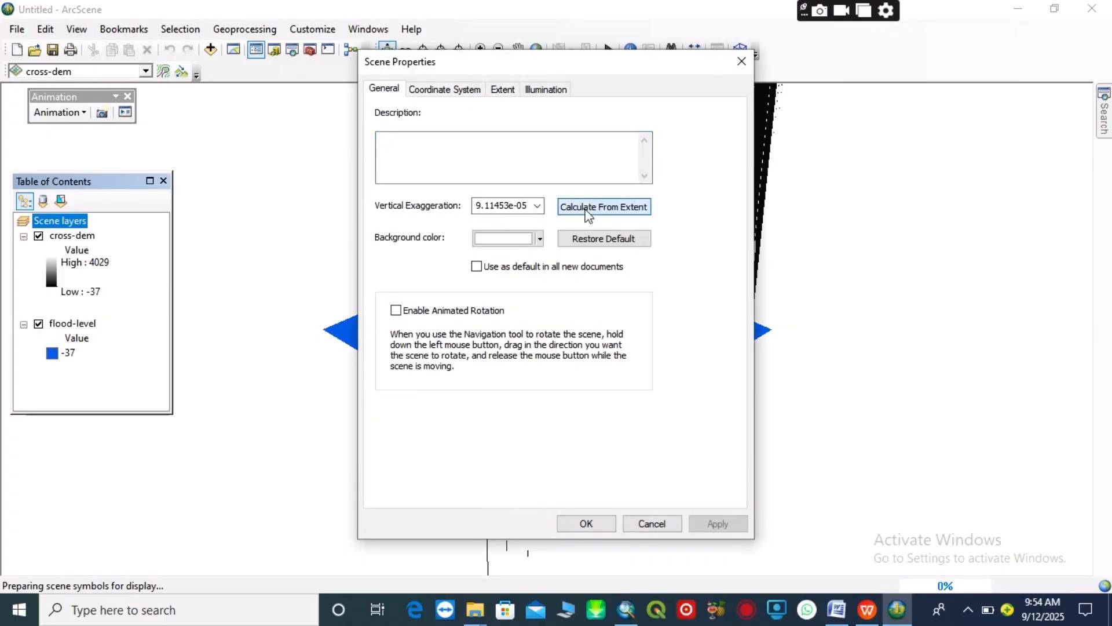
pyautogui.click(587, 524)
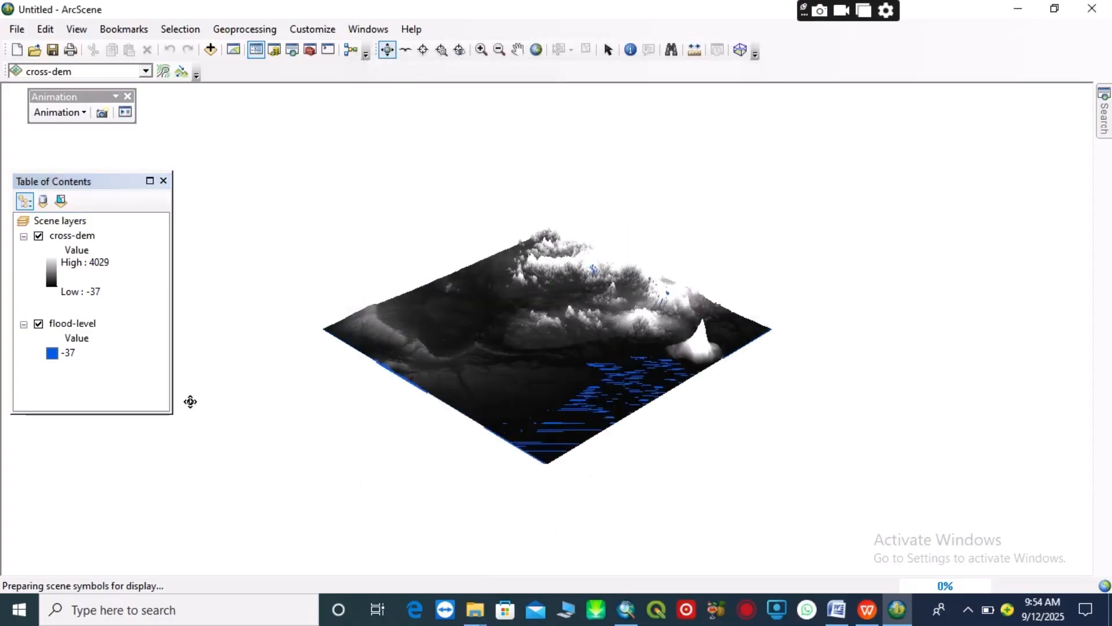
# Apply the elevation colour ramp running from pale green through yellow, green, orange and brown to white to the cross-dem layer
pyautogui.click(52, 283)
pyautogui.click(194, 340)
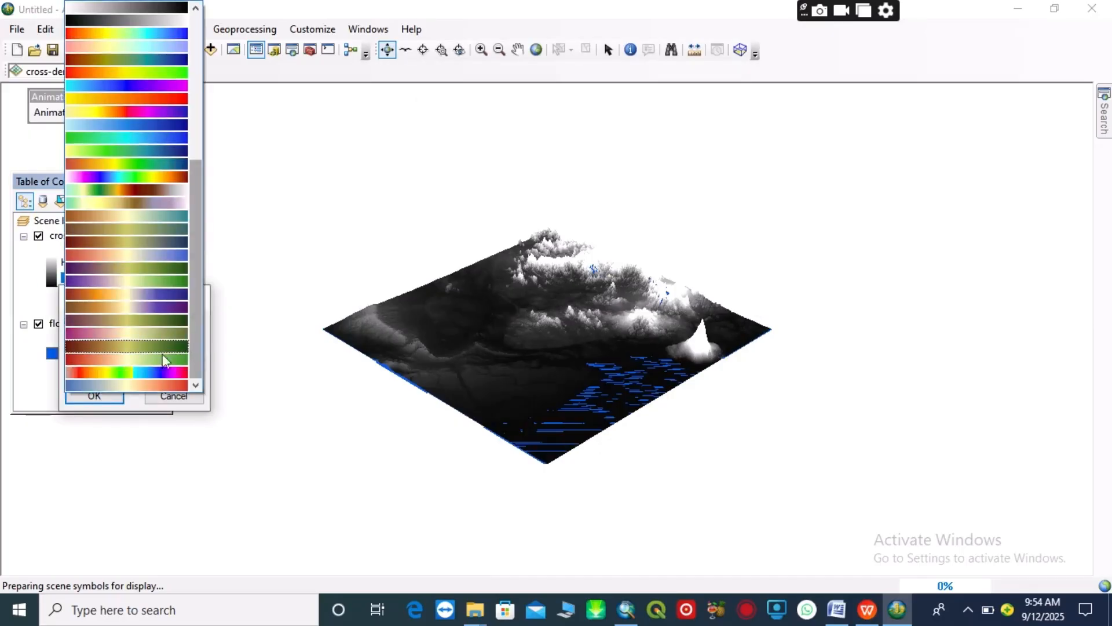
pyautogui.scroll(-2, 162, 230)
pyautogui.click(127, 193)
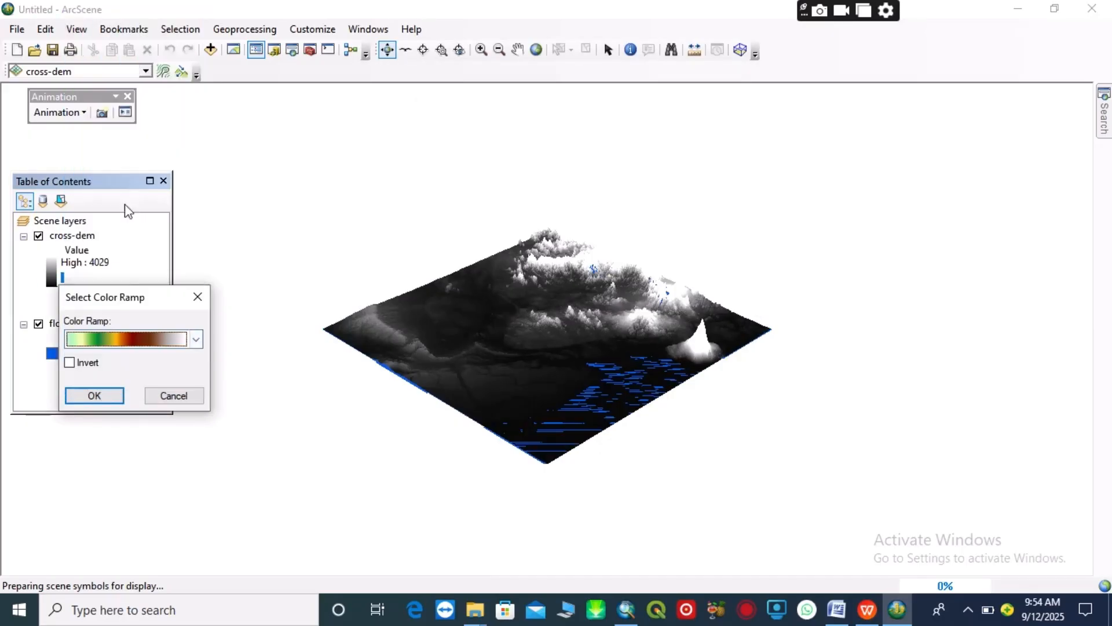
pyautogui.click(111, 394)
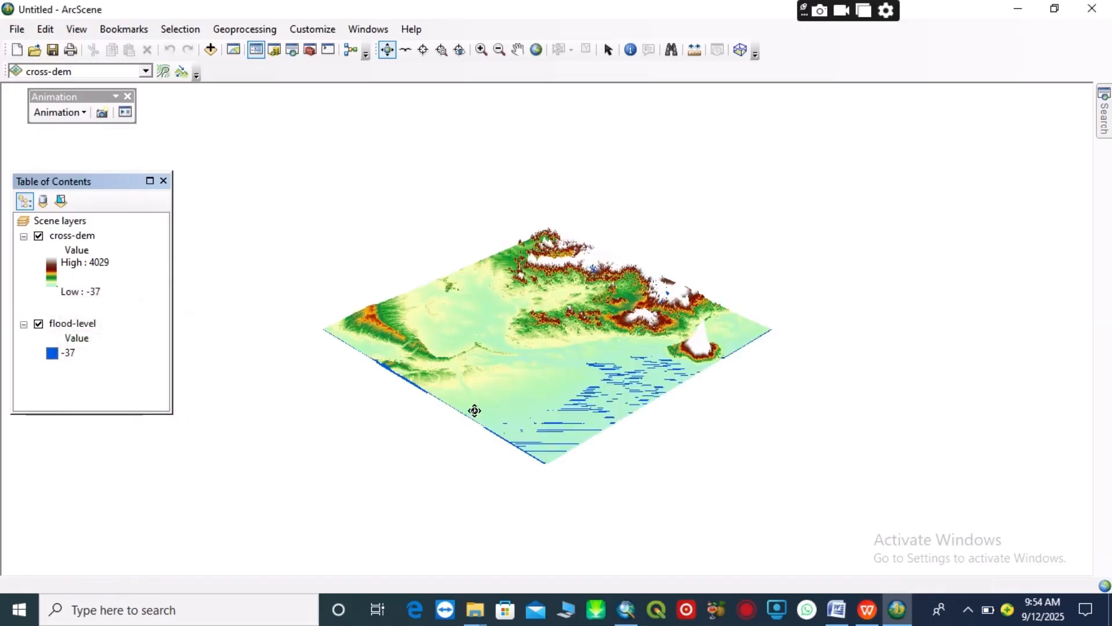
pyautogui.moveTo(508, 410); pyautogui.dragTo(531, 409)
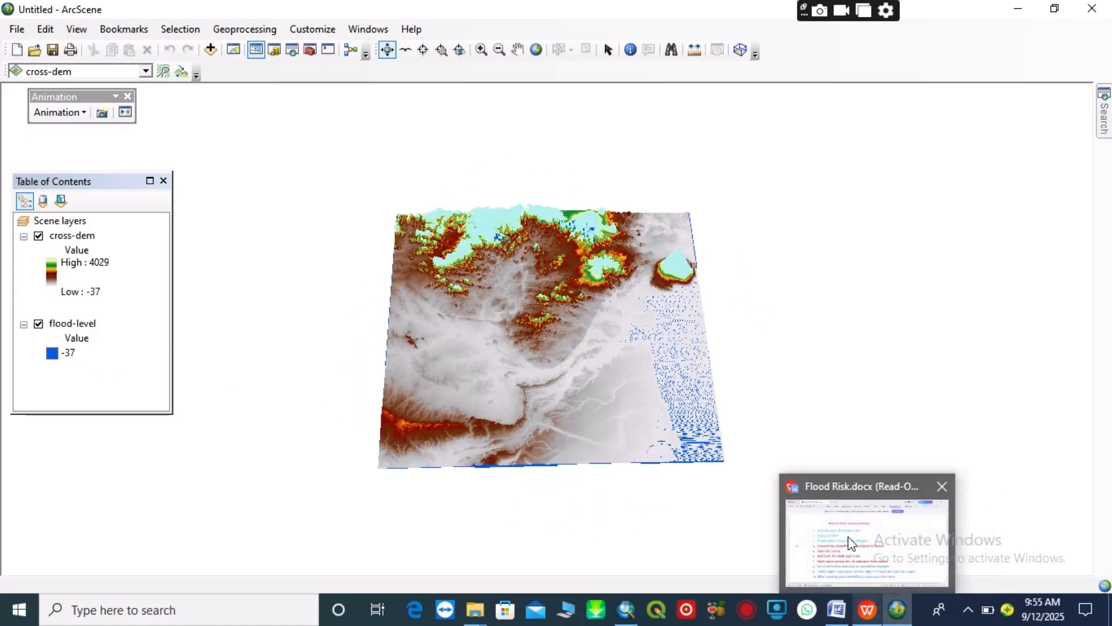
# Review the step list in Flood Risk.docx, return to ArcScene, and turn off Invert for the cross-dem colour ramp
pyautogui.click(848, 536)
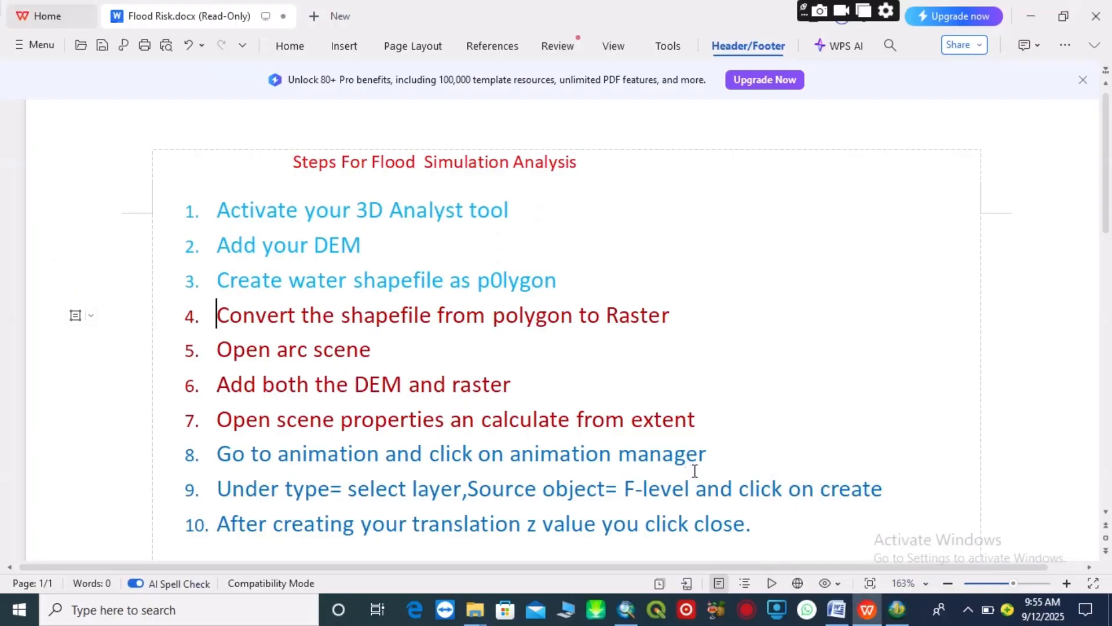
pyautogui.moveTo(901, 618)
pyautogui.click(897, 548)
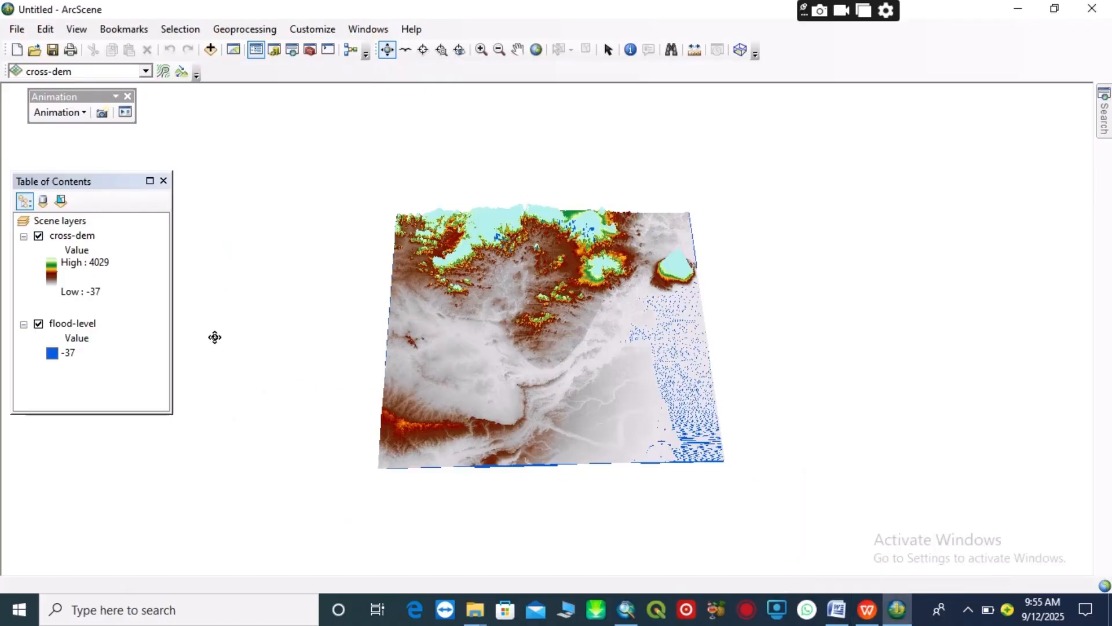
pyautogui.click(53, 284)
pyautogui.click(53, 284)
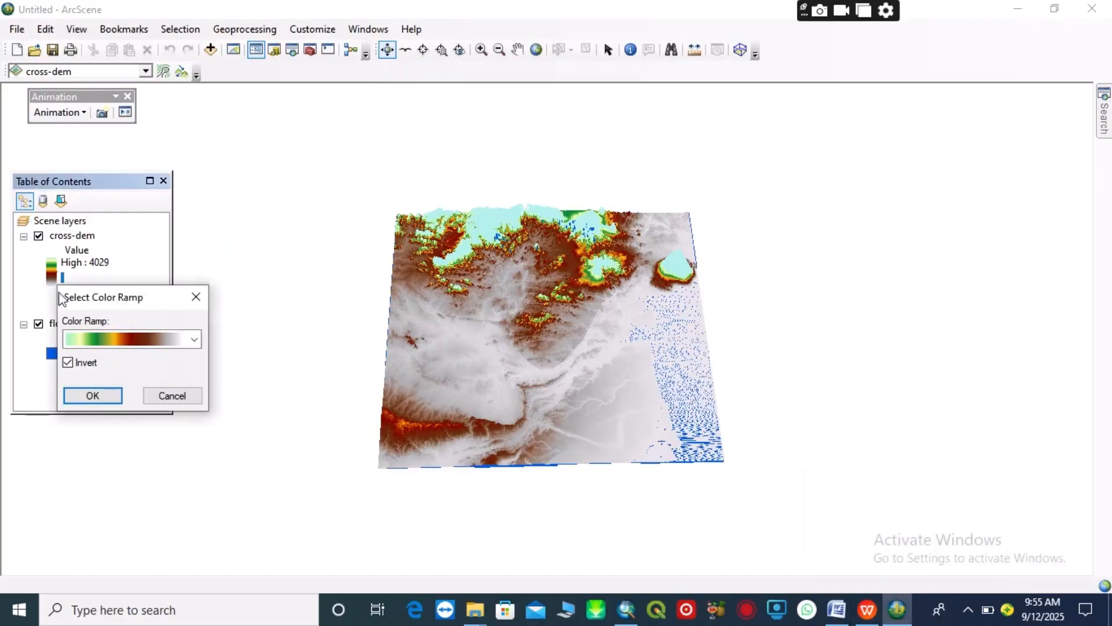
pyautogui.click(69, 361)
pyautogui.click(93, 394)
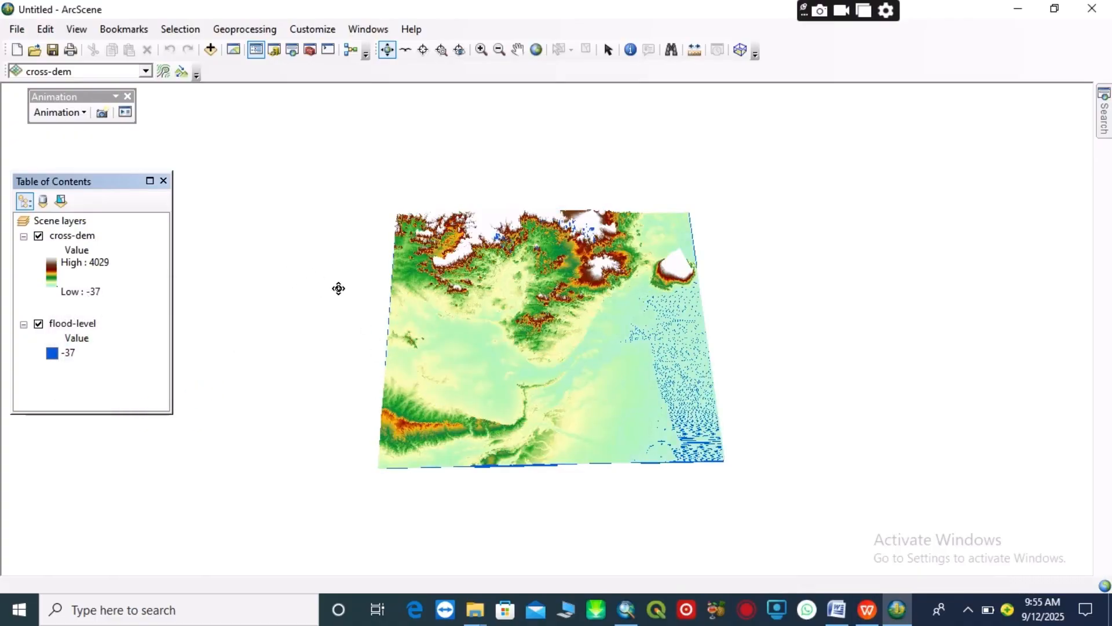
# Open the Animation Manager and set the keyframe type to Layer
pyautogui.click(84, 110)
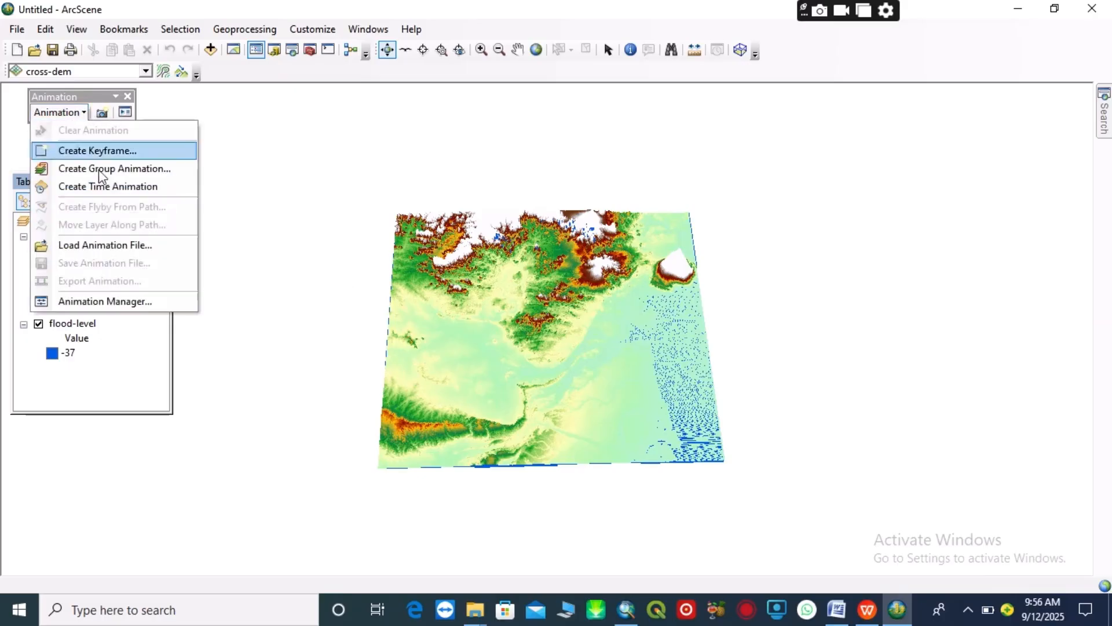
pyautogui.click(113, 304)
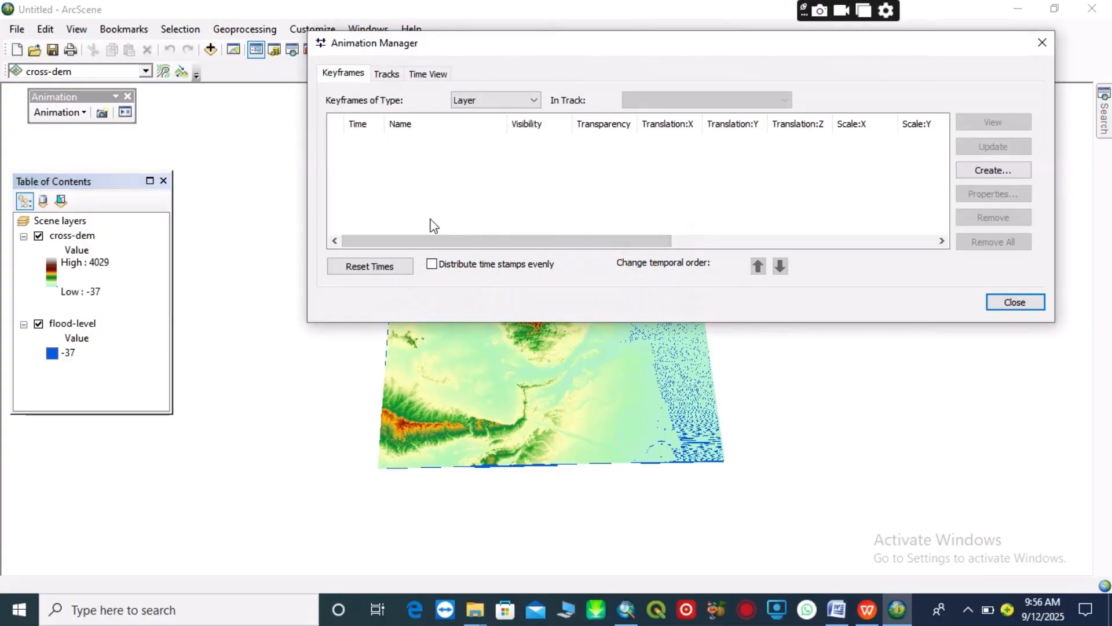
pyautogui.click(534, 100)
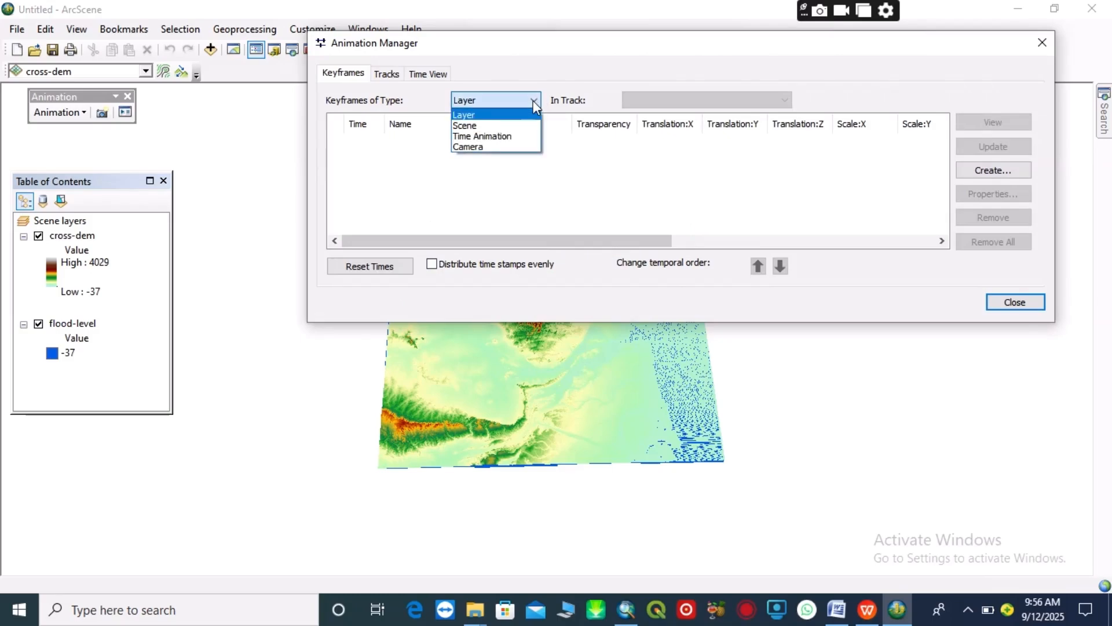
pyautogui.click(487, 114)
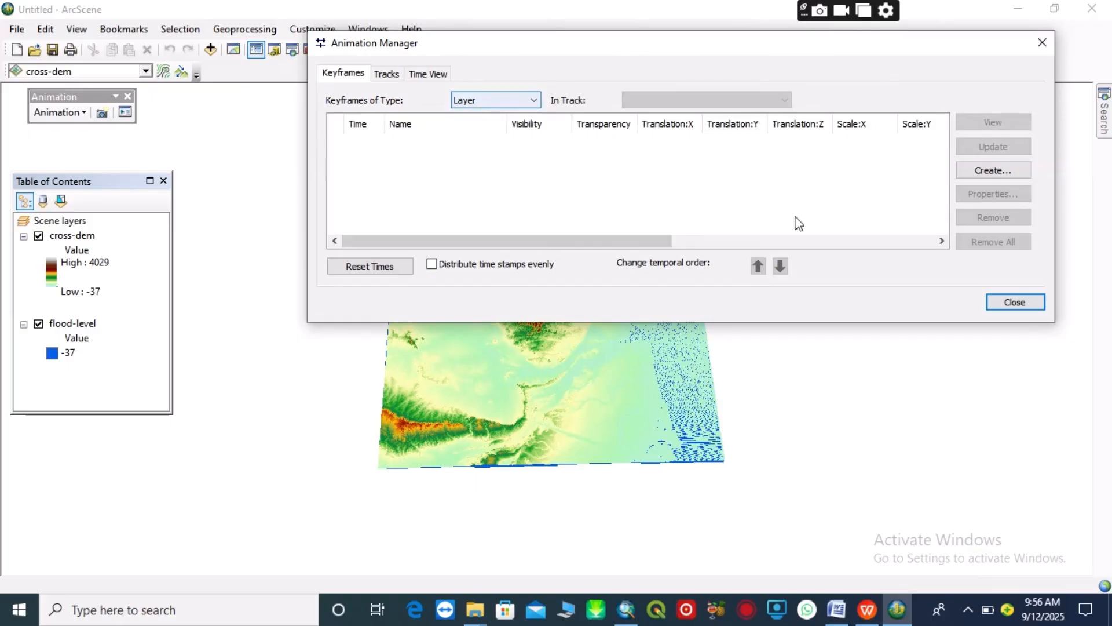
# Start a Layer animation keyframe with flood-level as the source object and add a new destination track for it
pyautogui.click(986, 172)
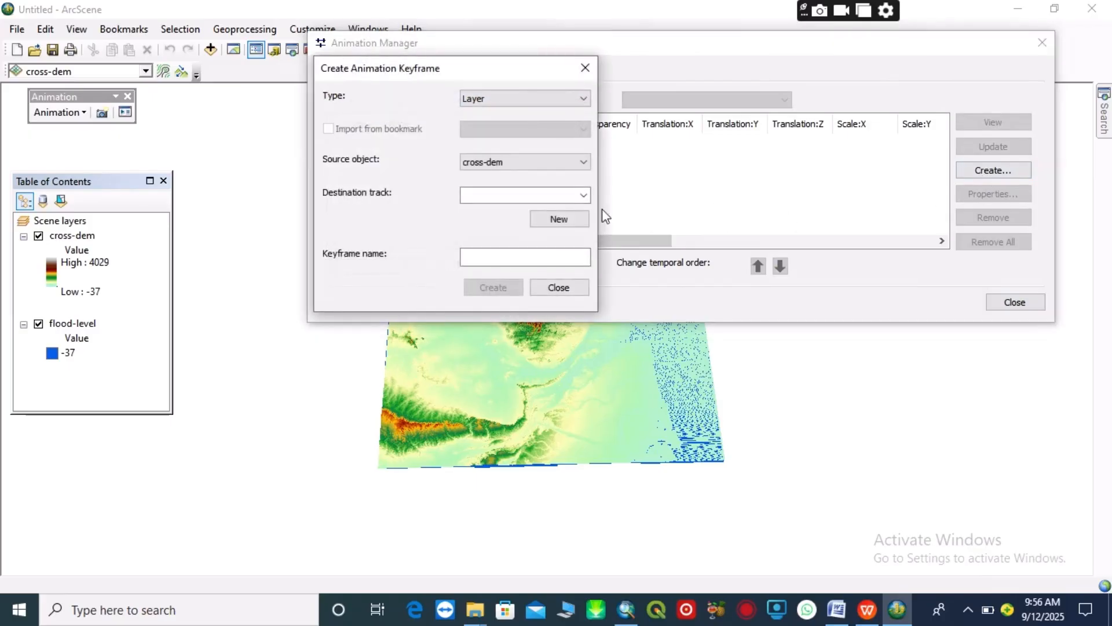
pyautogui.click(584, 162)
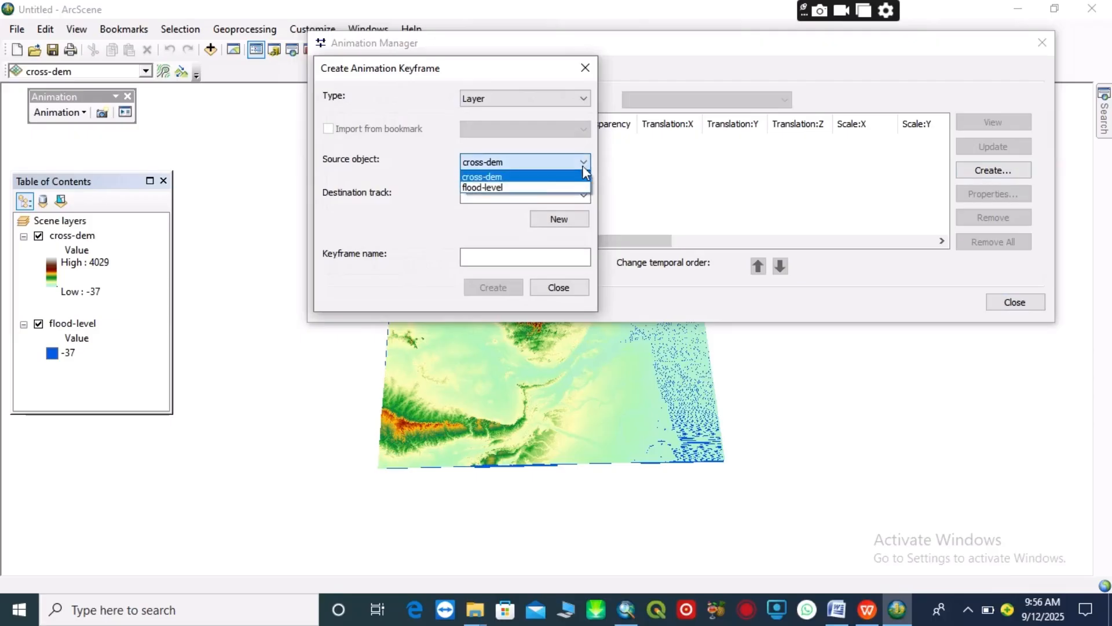
pyautogui.click(520, 188)
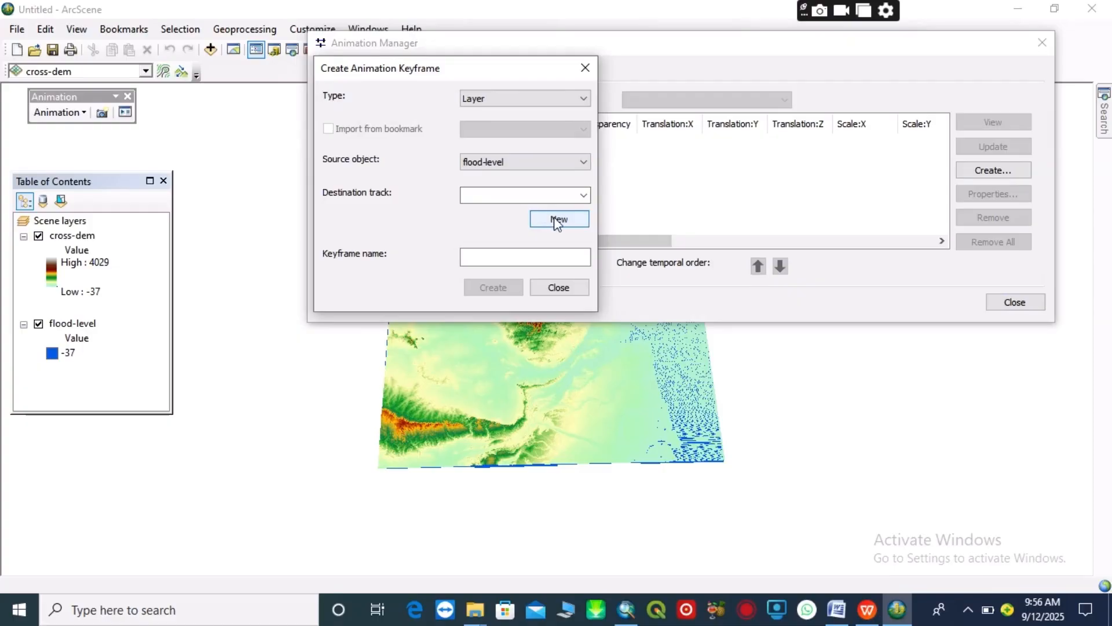
pyautogui.click(554, 218)
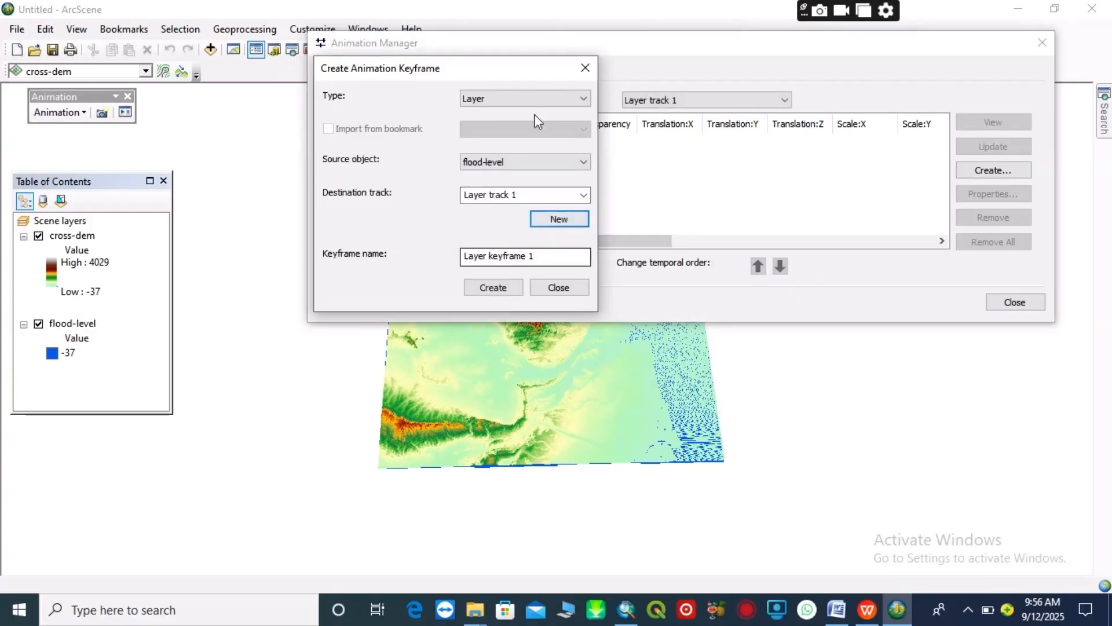
pyautogui.moveTo(522, 72); pyautogui.dragTo(246, 288)
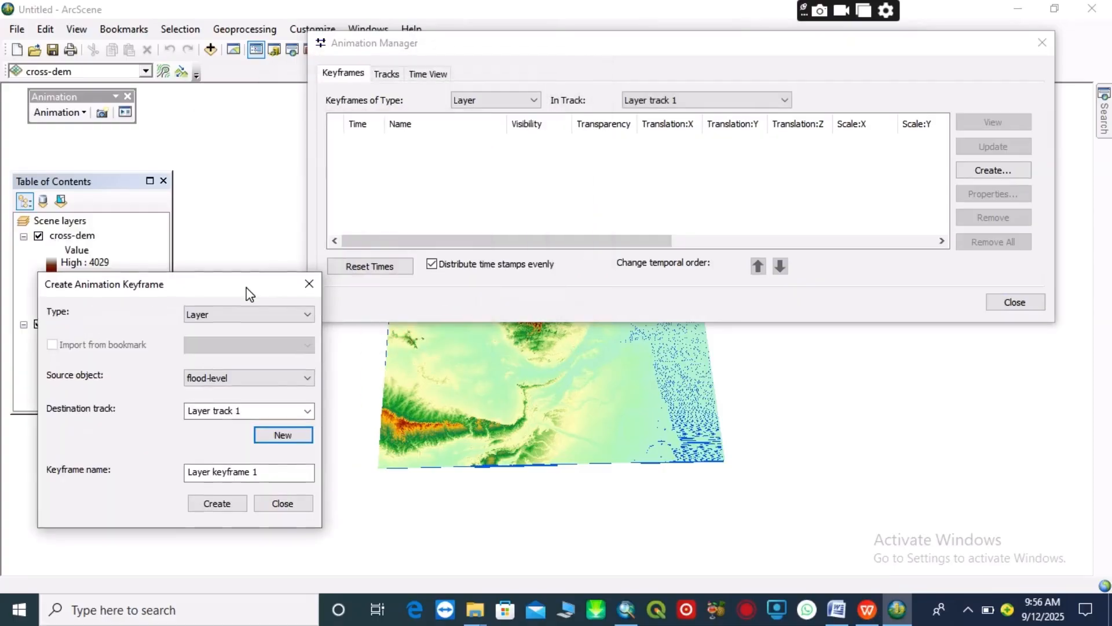
# Create 15 keyframes for the flood-level layer in the new destination track
pyautogui.click(237, 512)
pyautogui.click(232, 503)
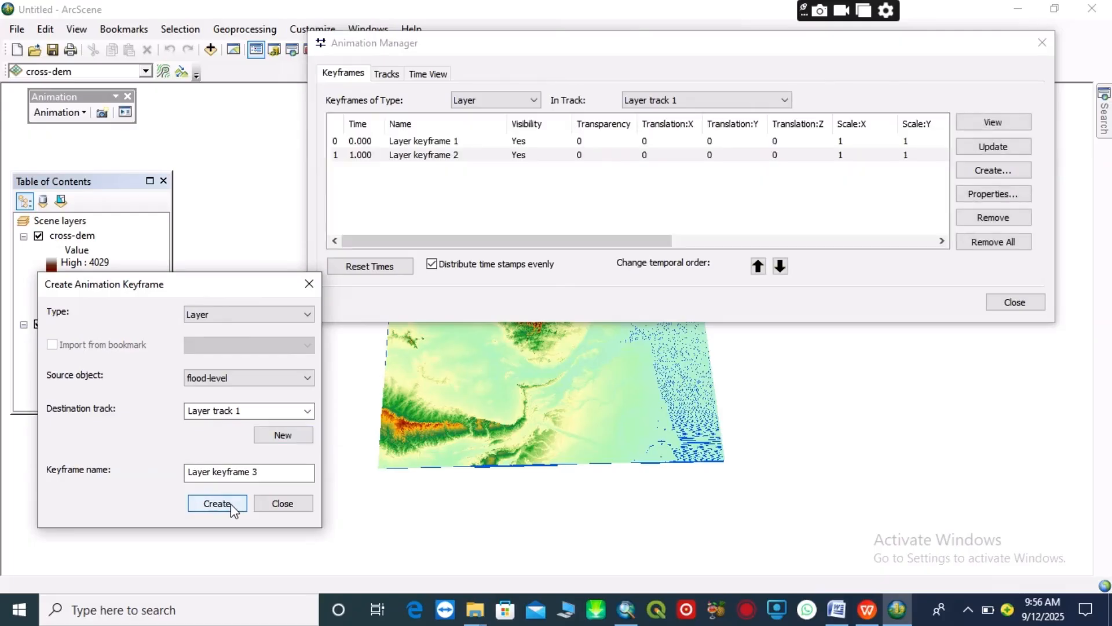
pyautogui.click(230, 503)
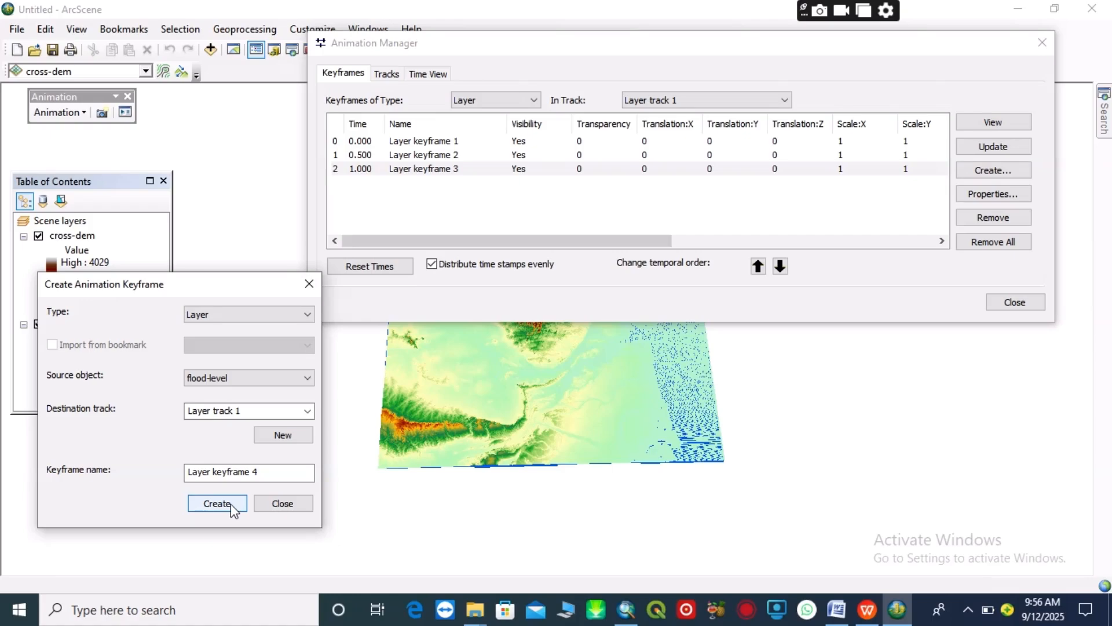
pyautogui.click(230, 503)
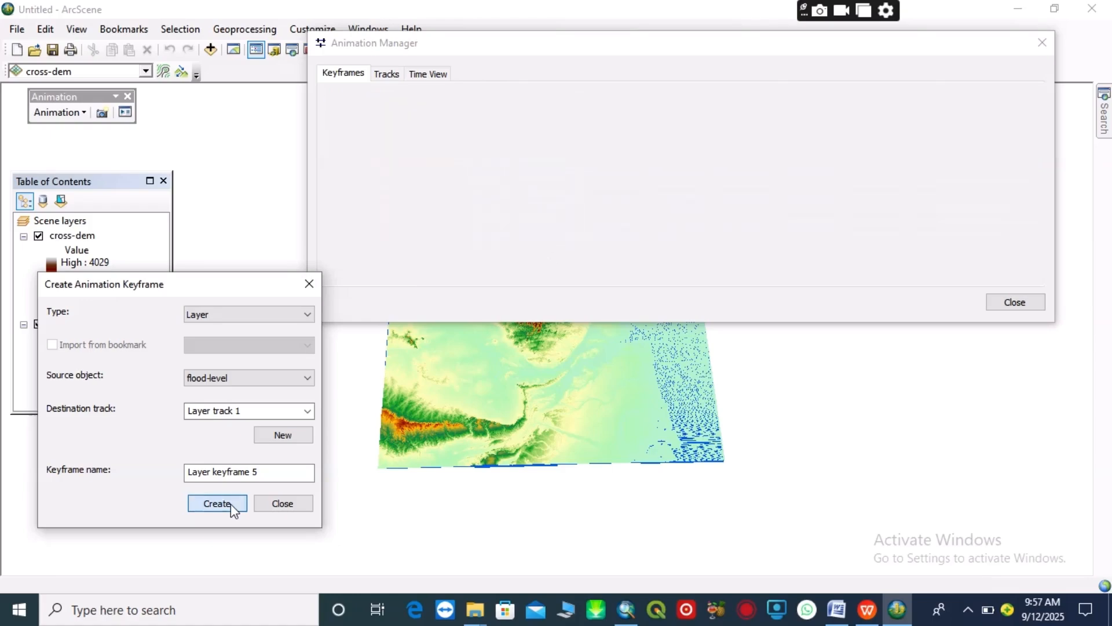
pyautogui.click(230, 502)
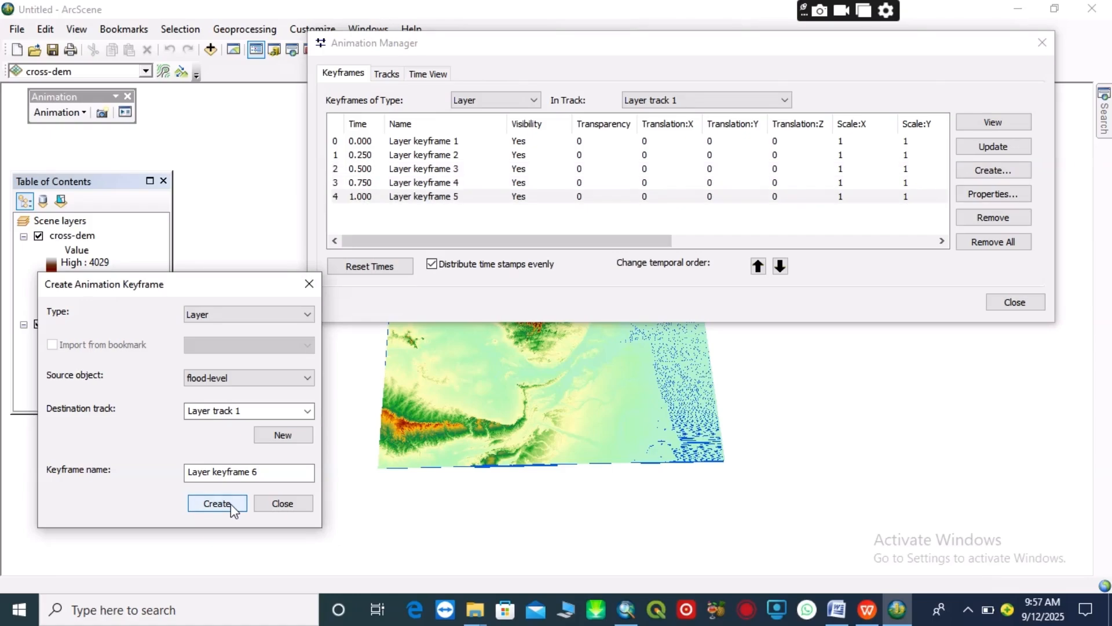
pyautogui.click(231, 503)
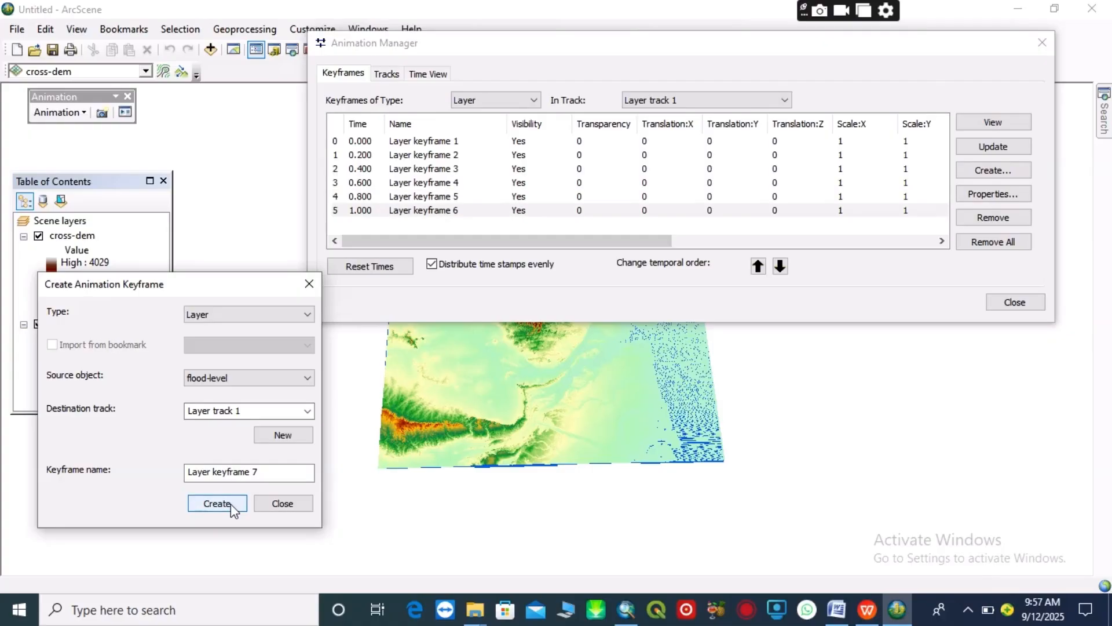
pyautogui.click(231, 503)
pyautogui.click(230, 503)
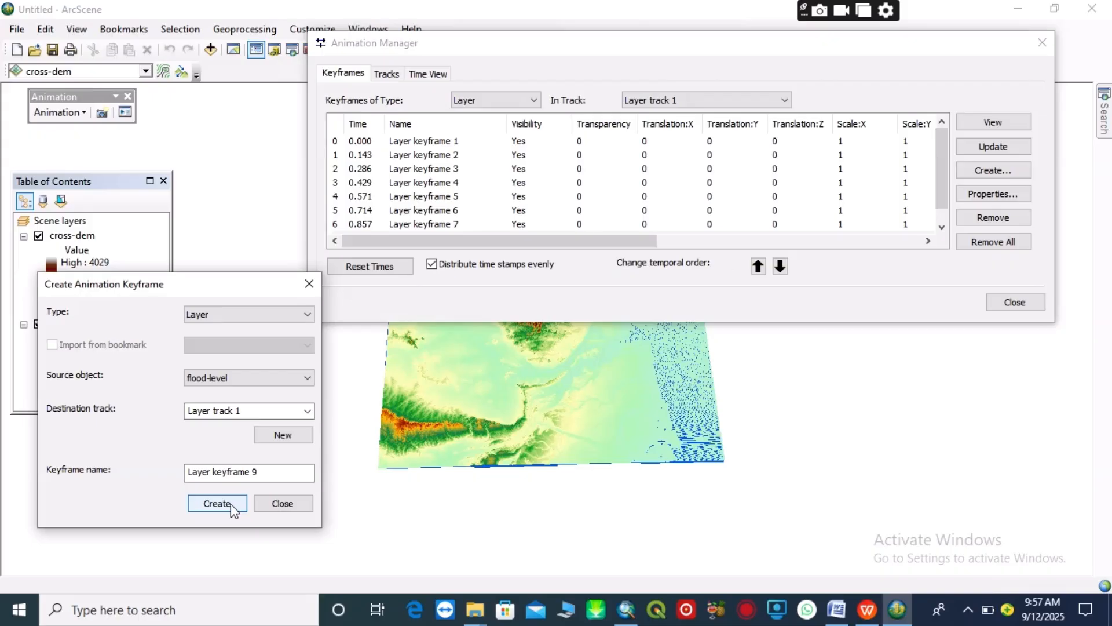
pyautogui.click(231, 502)
pyautogui.click(230, 503)
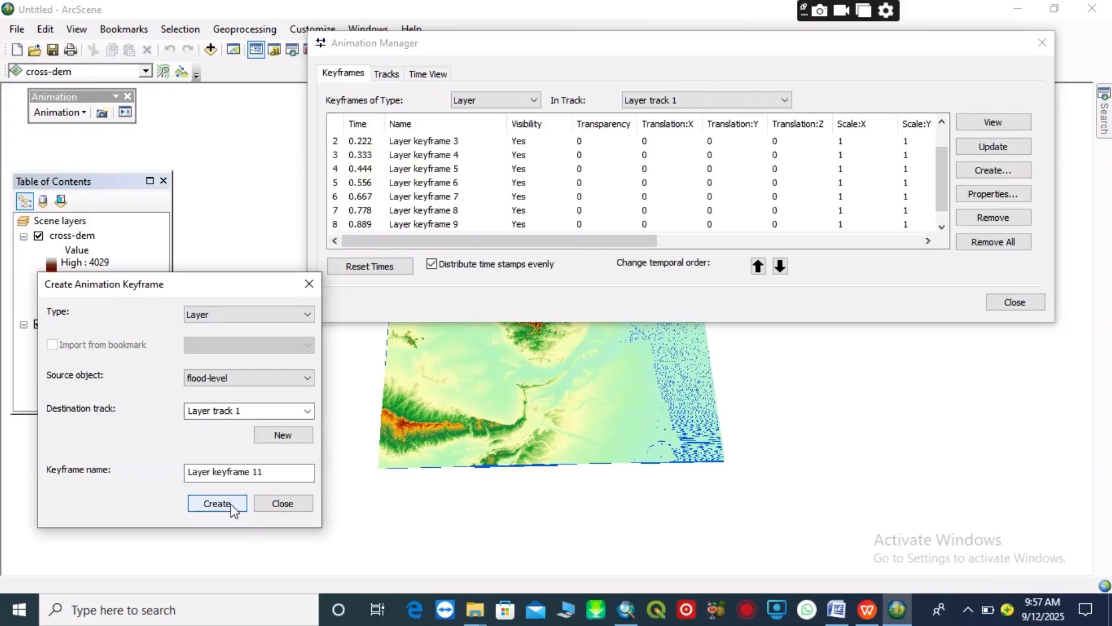
pyautogui.click(231, 502)
pyautogui.click(230, 502)
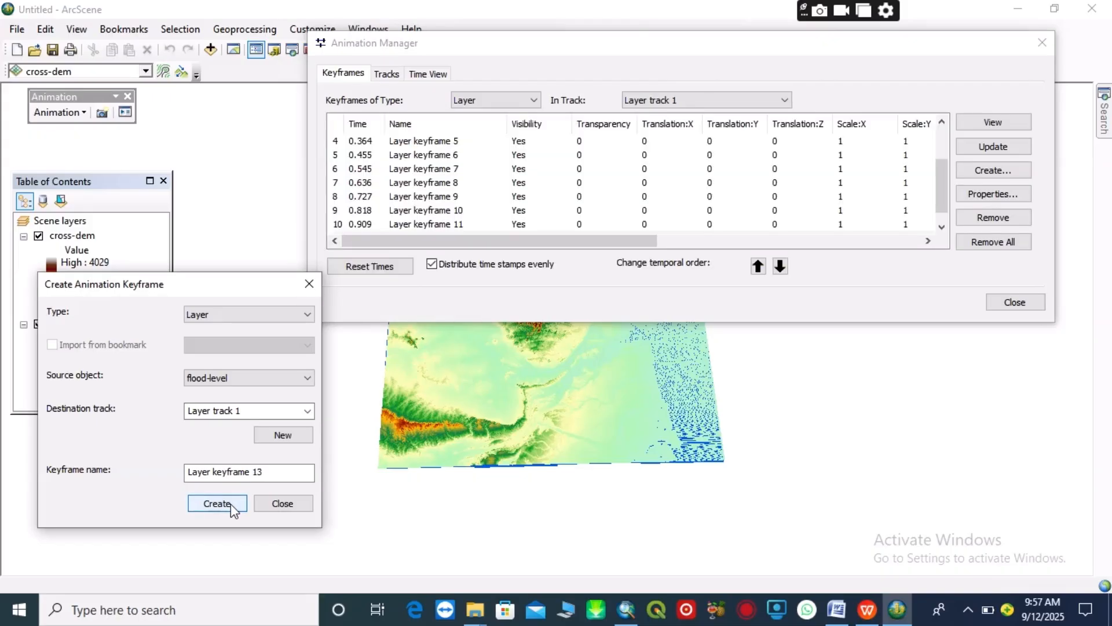
pyautogui.click(230, 503)
pyautogui.click(230, 503)
pyautogui.click(230, 503)
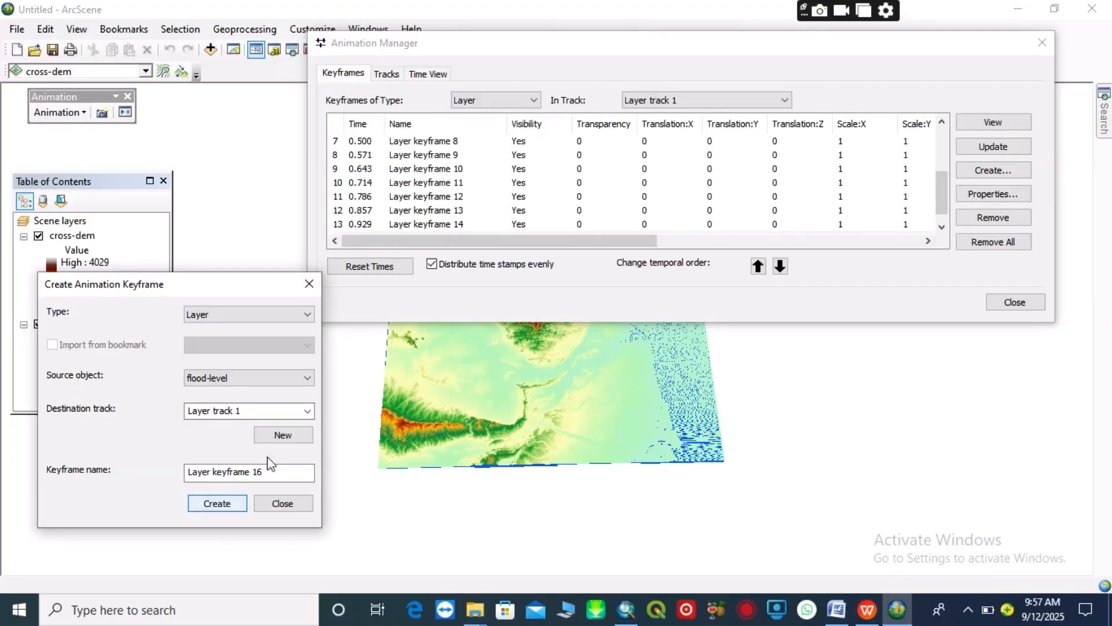
pyautogui.click(942, 122)
pyautogui.click(942, 121)
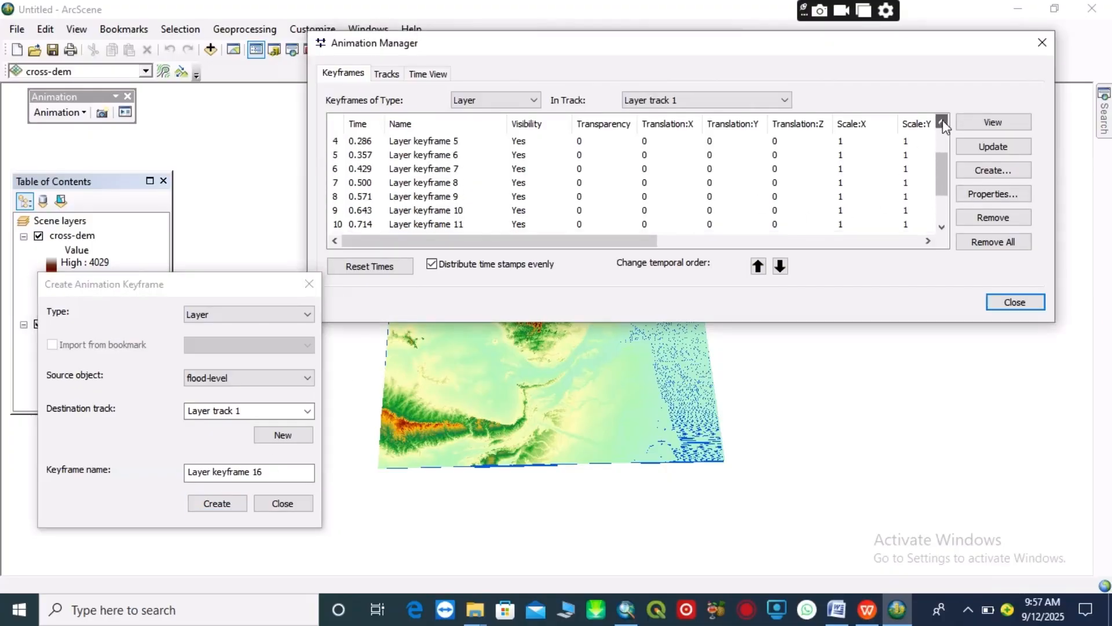
# Set the Z translations of layer keyframes 2, 3, 4 and 5 to 37, 40, 45 and 50
pyautogui.click(942, 121)
pyautogui.click(942, 122)
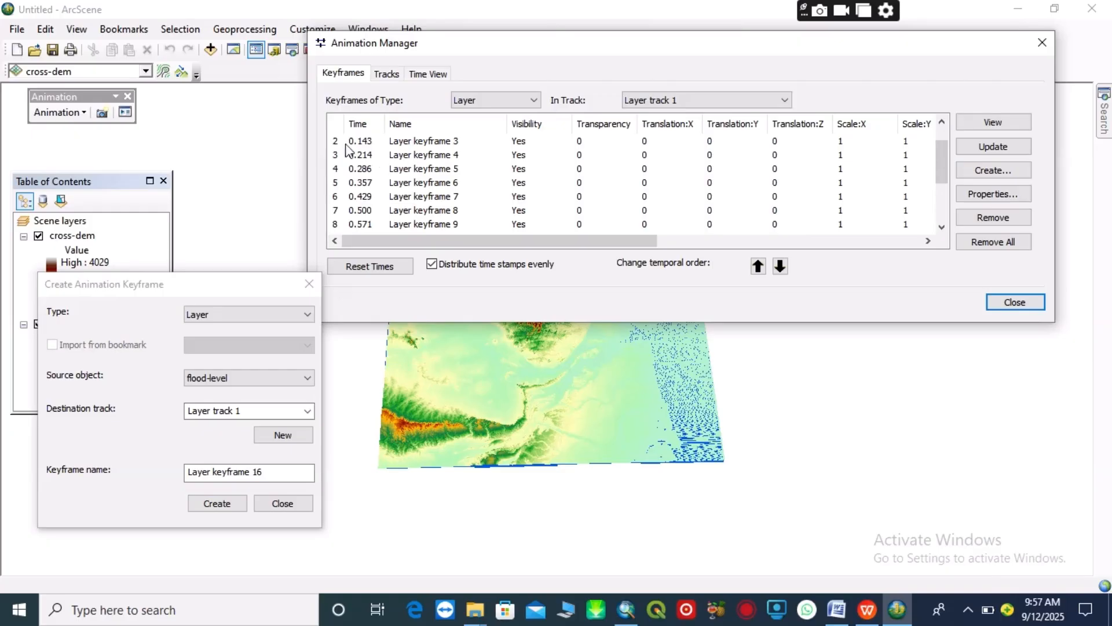
pyautogui.click(941, 121)
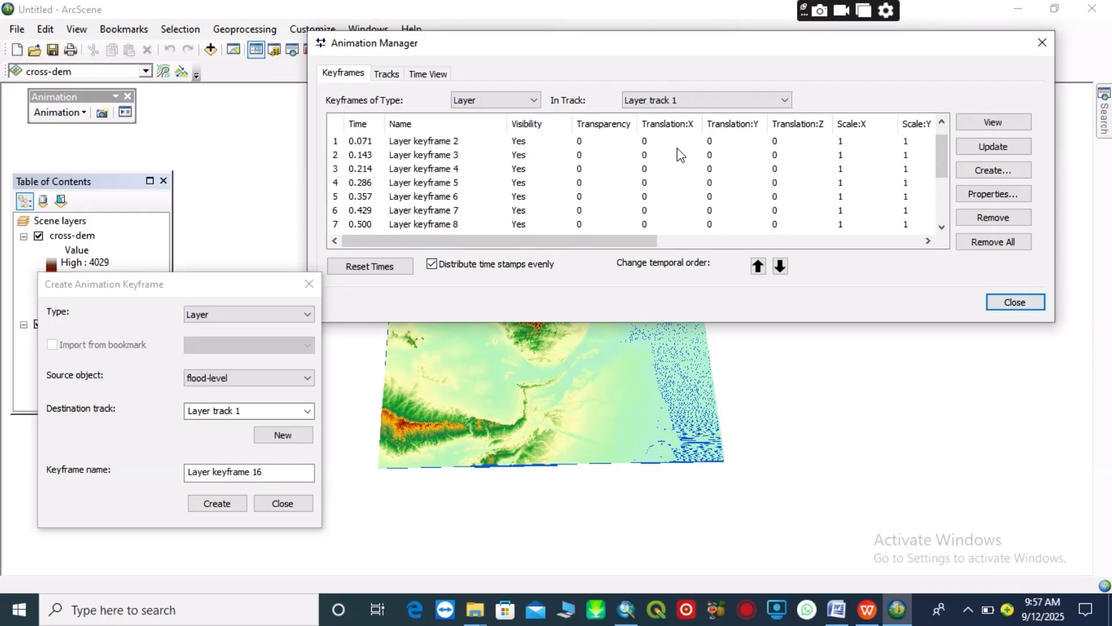
pyautogui.doubleClick(781, 141)
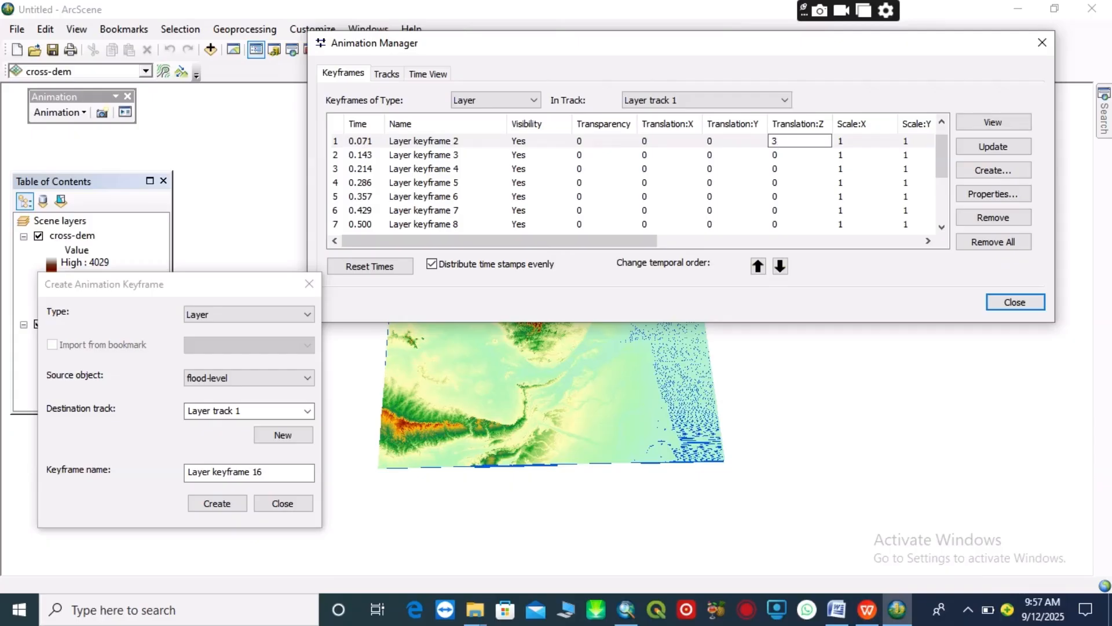
pyautogui.doubleClick(776, 155)
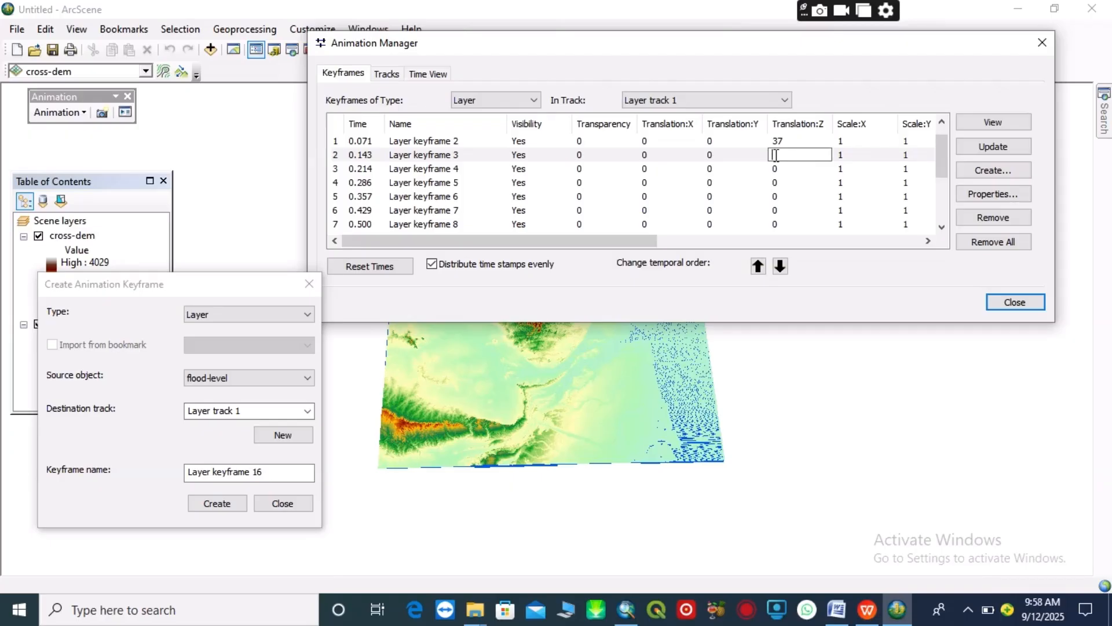
pyautogui.doubleClick(776, 164)
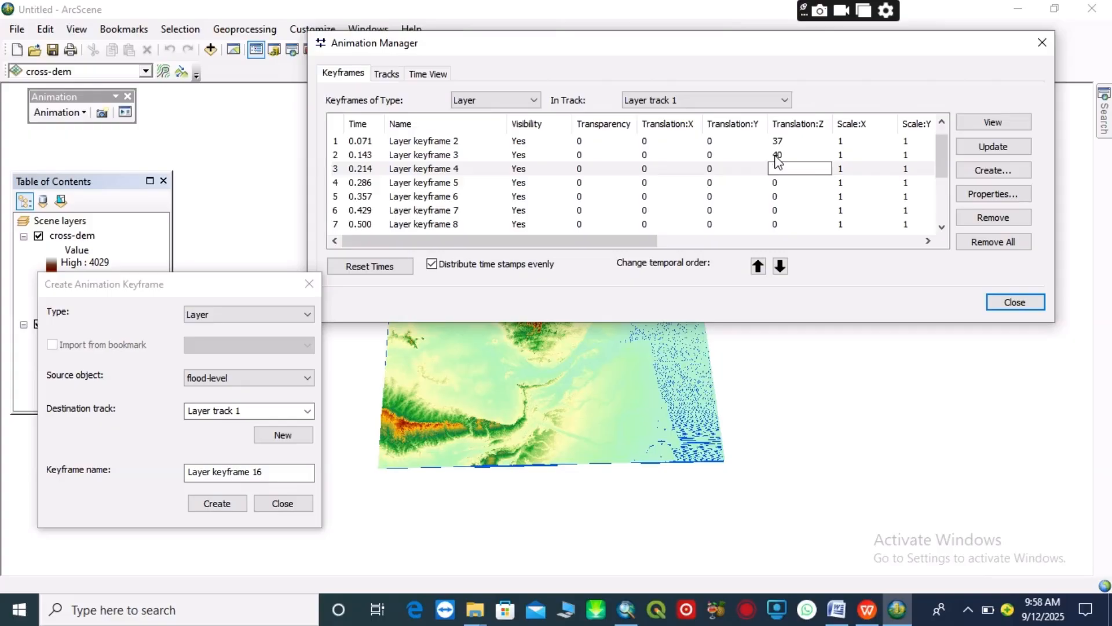
pyautogui.write('45')
pyautogui.press('Return')
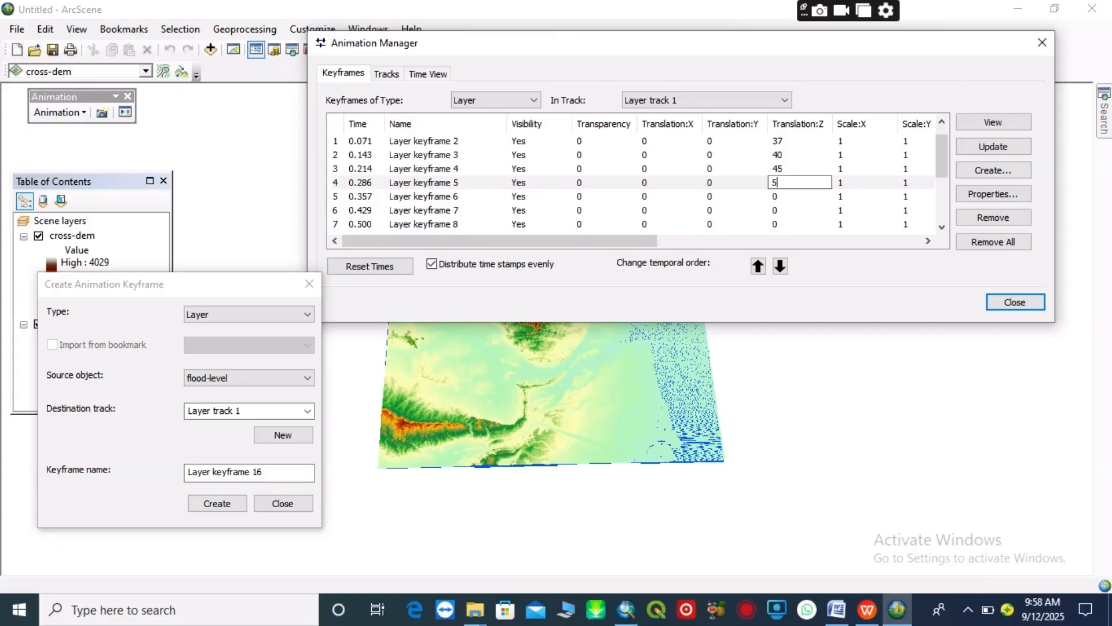
pyautogui.press('Return')
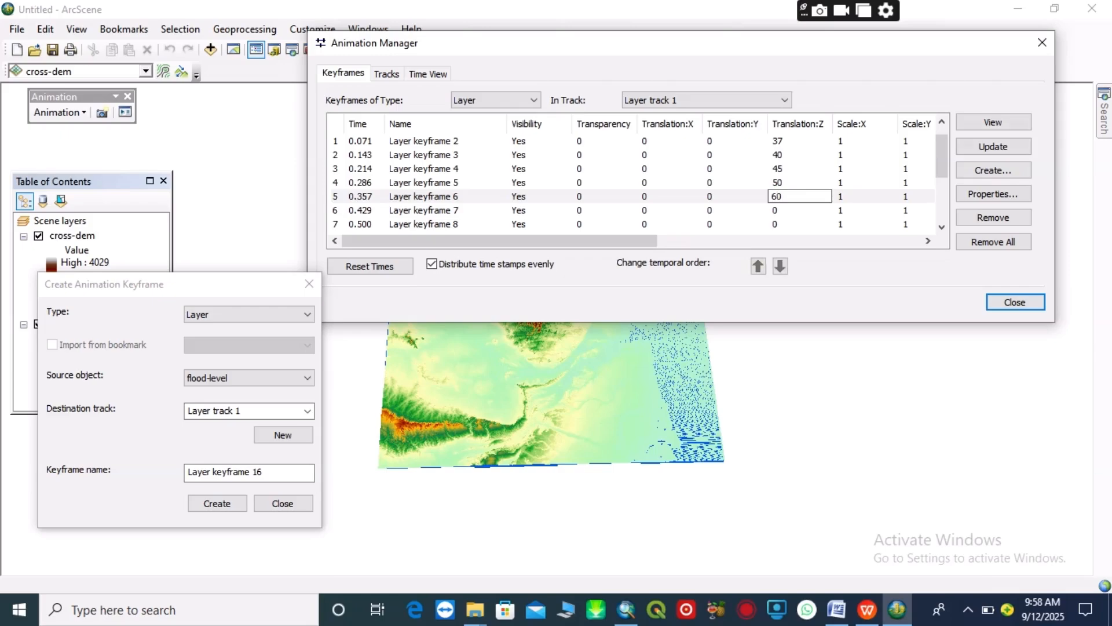
# Set the Z translations of layer keyframes 6 through 10 to 60, 70, 80, 90 and 110
pyautogui.press('Return')
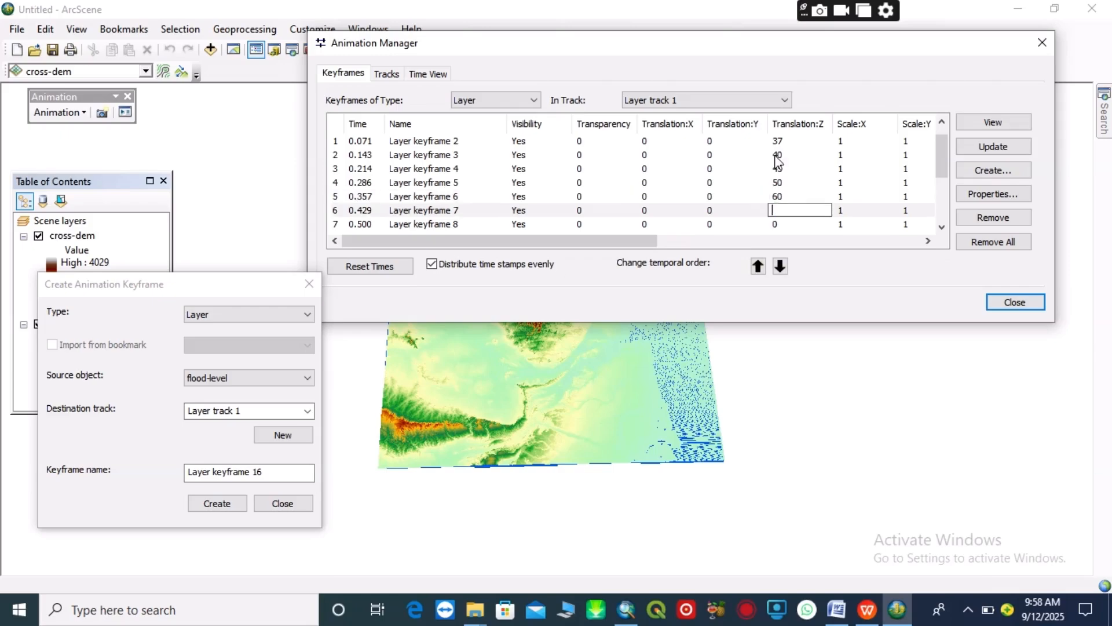
pyautogui.press('Return')
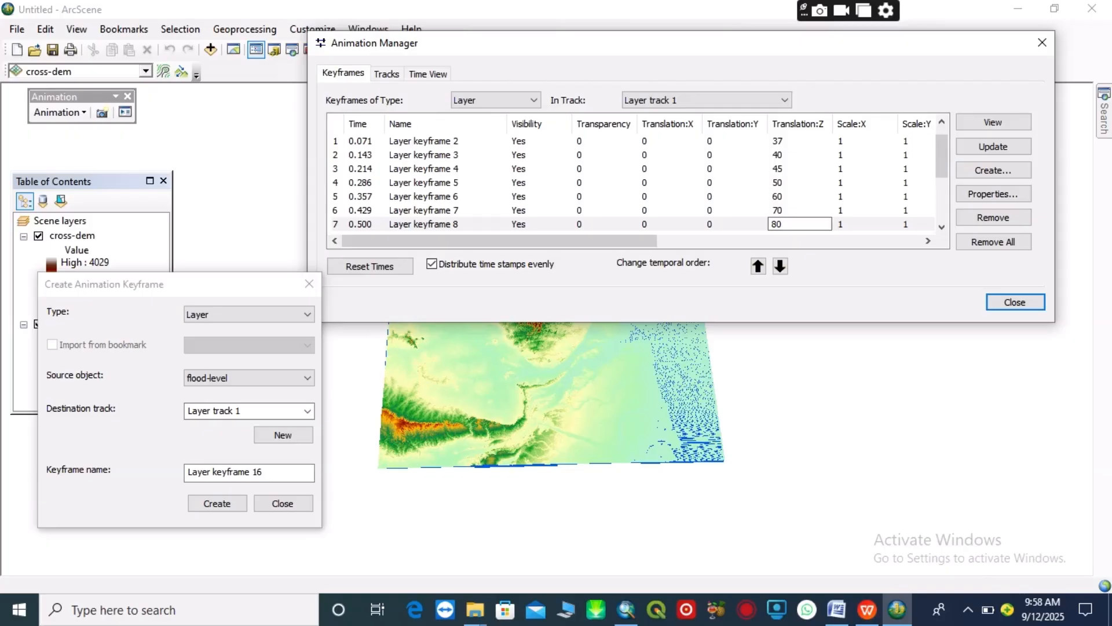
pyautogui.press('Return')
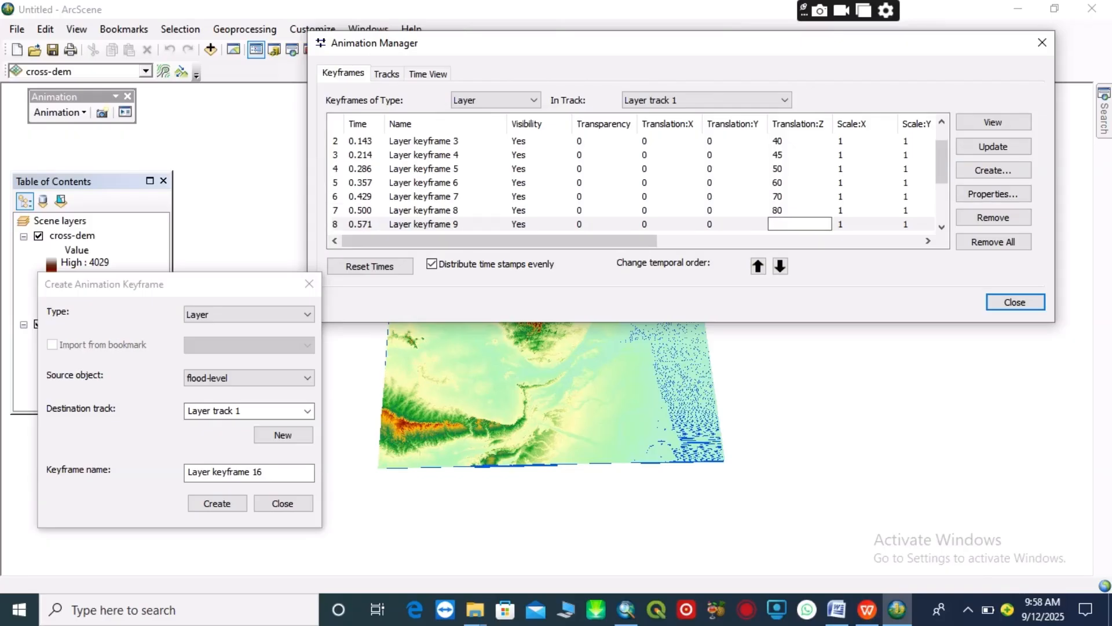
pyautogui.press('Return')
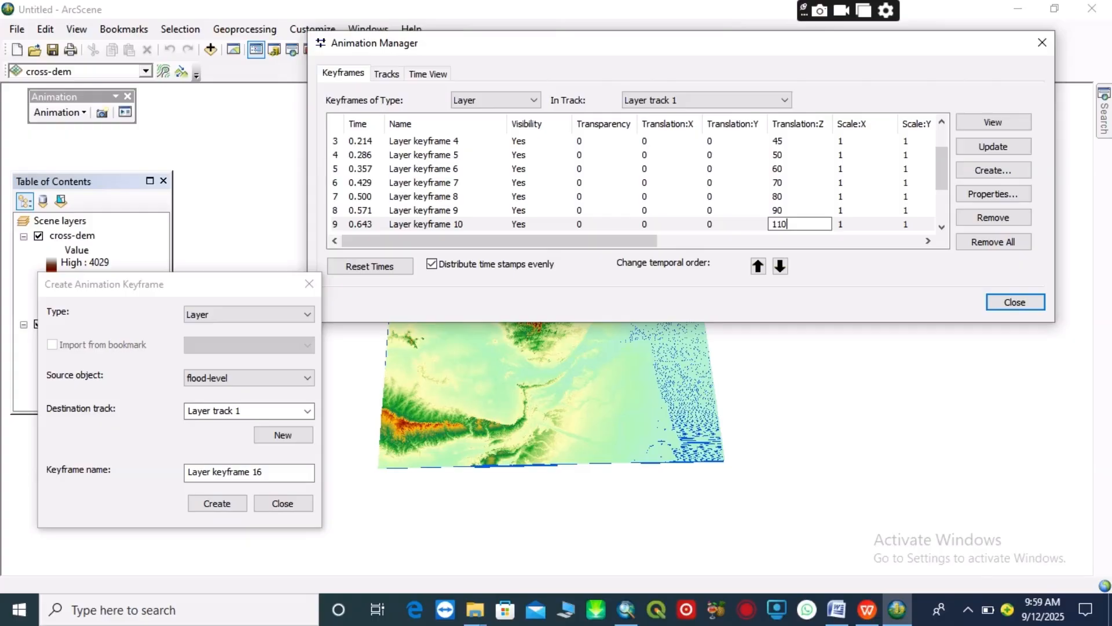
pyautogui.press('Down')
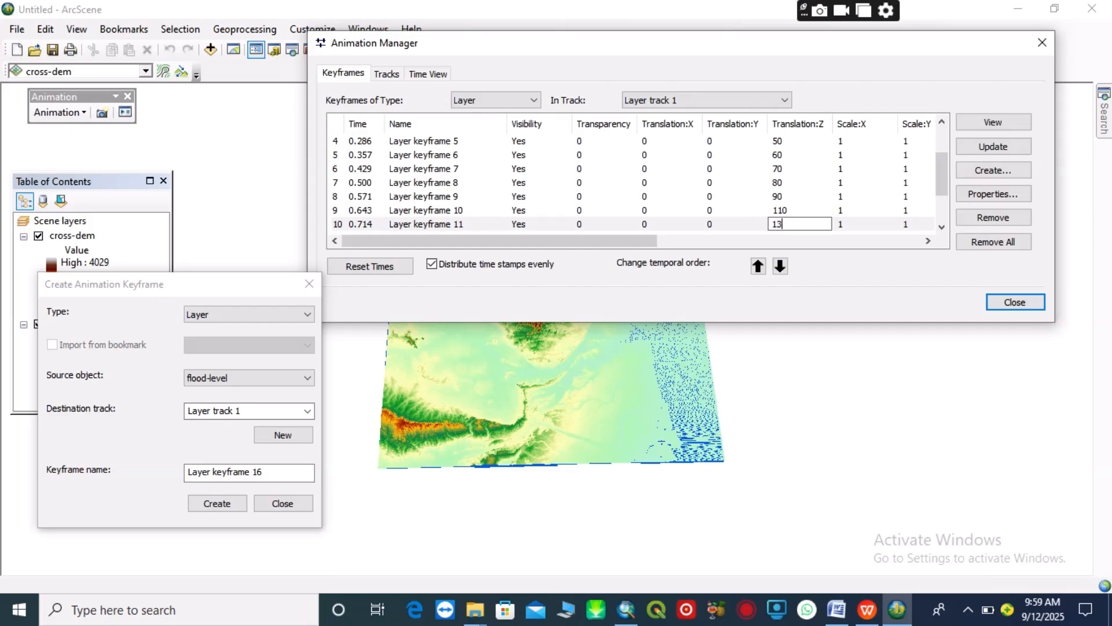
# Set the Z translations of layer keyframes 11 through 15 to 130, 150, 160, 175 and 185
pyautogui.press('Down')
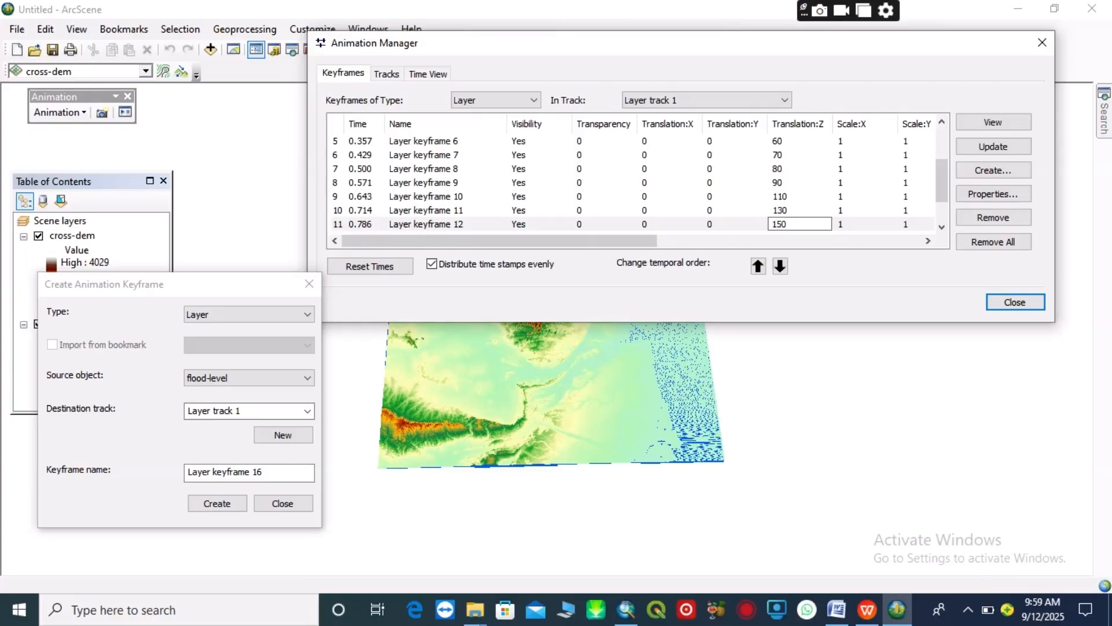
pyautogui.press('Down')
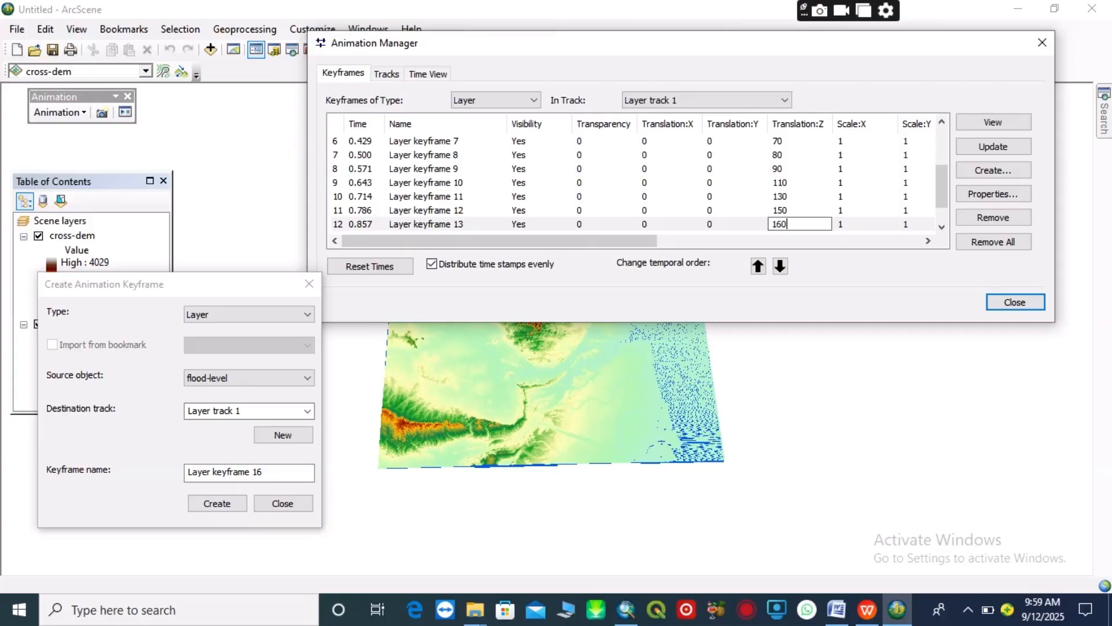
pyautogui.press('Down')
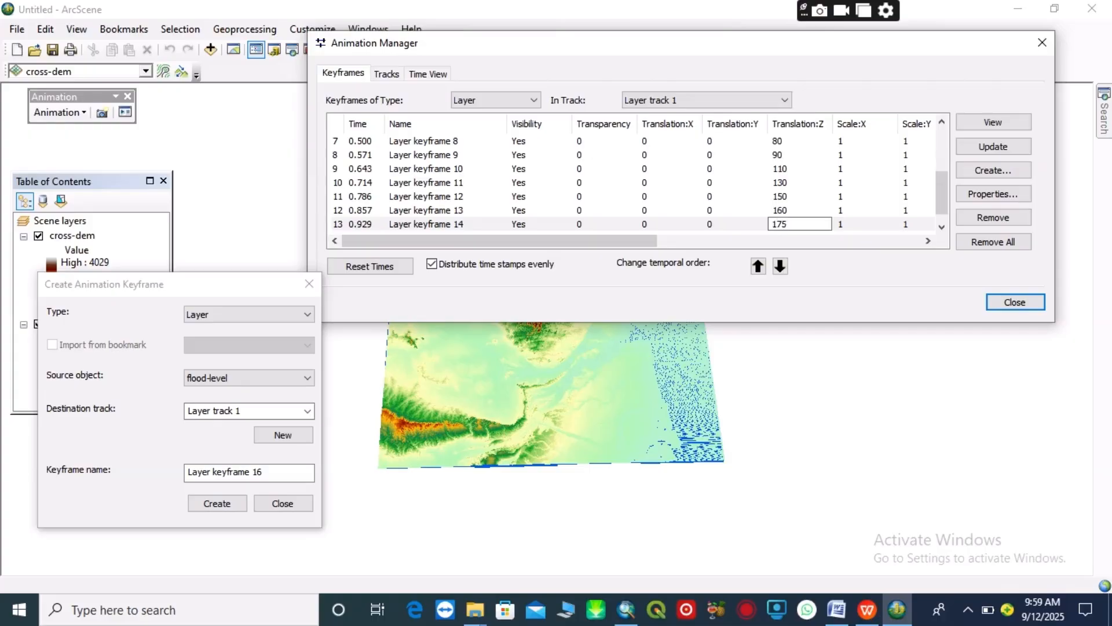
pyautogui.press('Down')
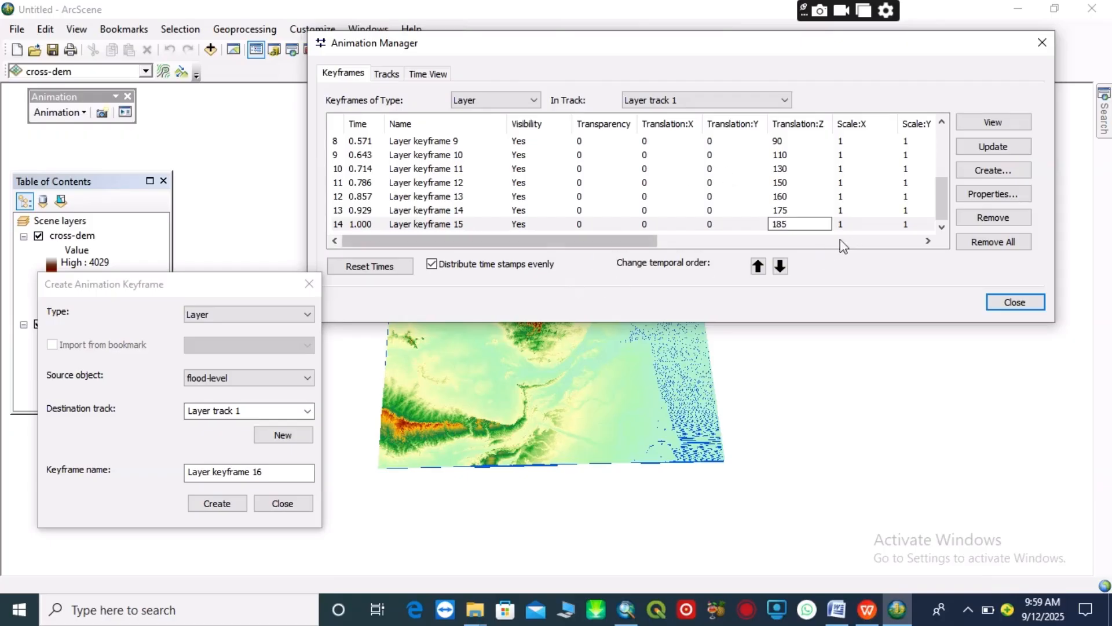
# Create a sixteenth flood-level keyframe, set its Z translation to 200, and close the Animation Manager
pyautogui.click(219, 505)
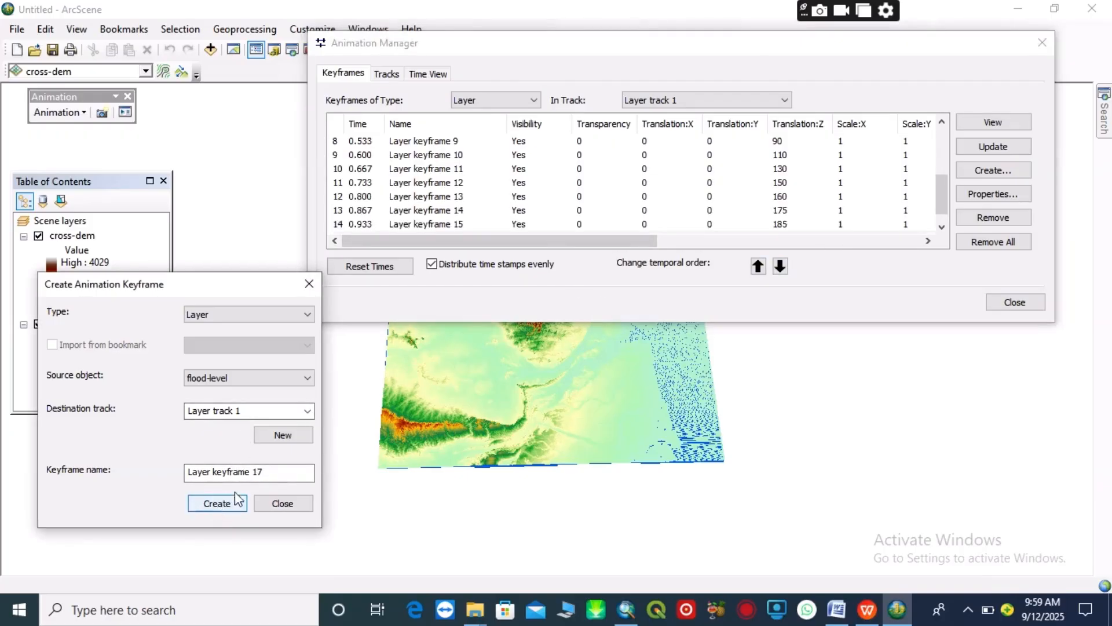
pyautogui.click(942, 228)
pyautogui.click(780, 224)
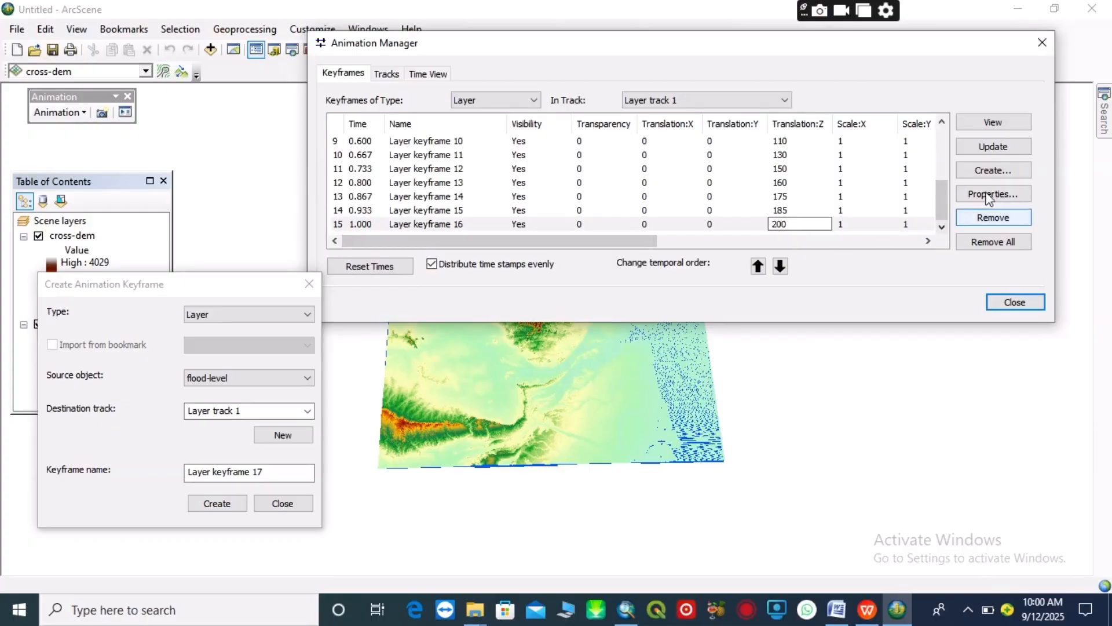
pyautogui.click(1038, 41)
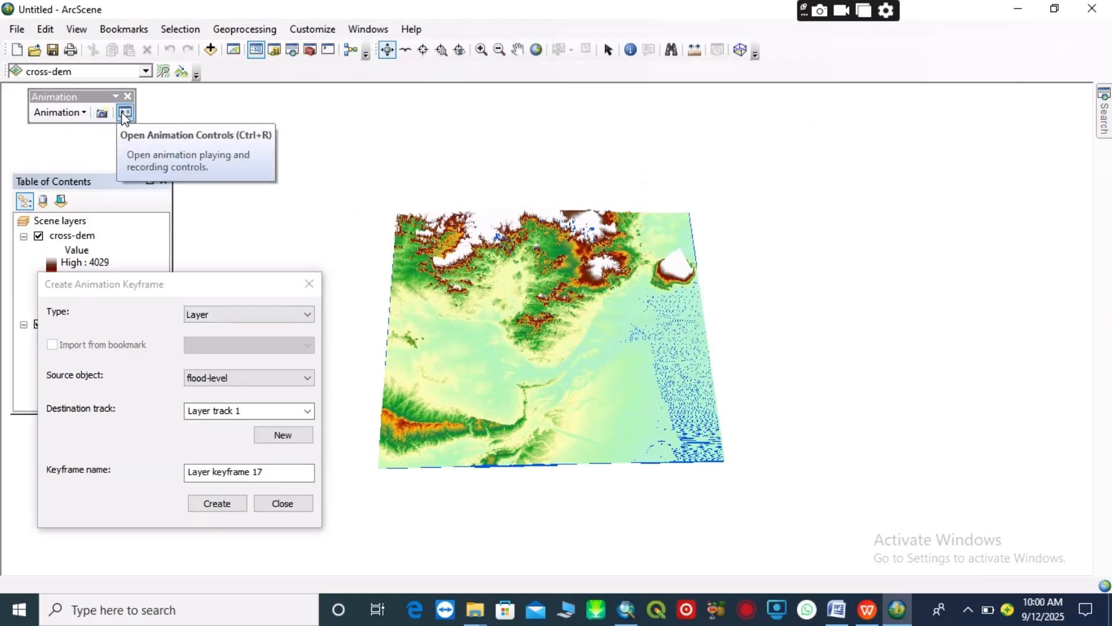
# Open the animation controls with their options, set the duration to 15 seconds, and play the flood animation once forward
pyautogui.click(125, 113)
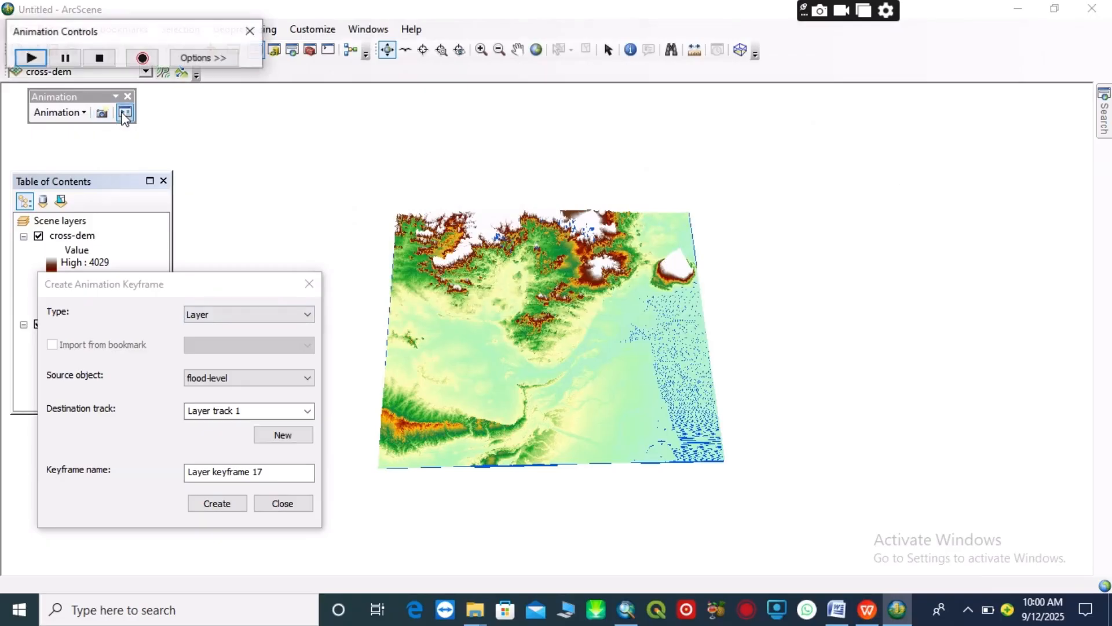
pyautogui.click(197, 58)
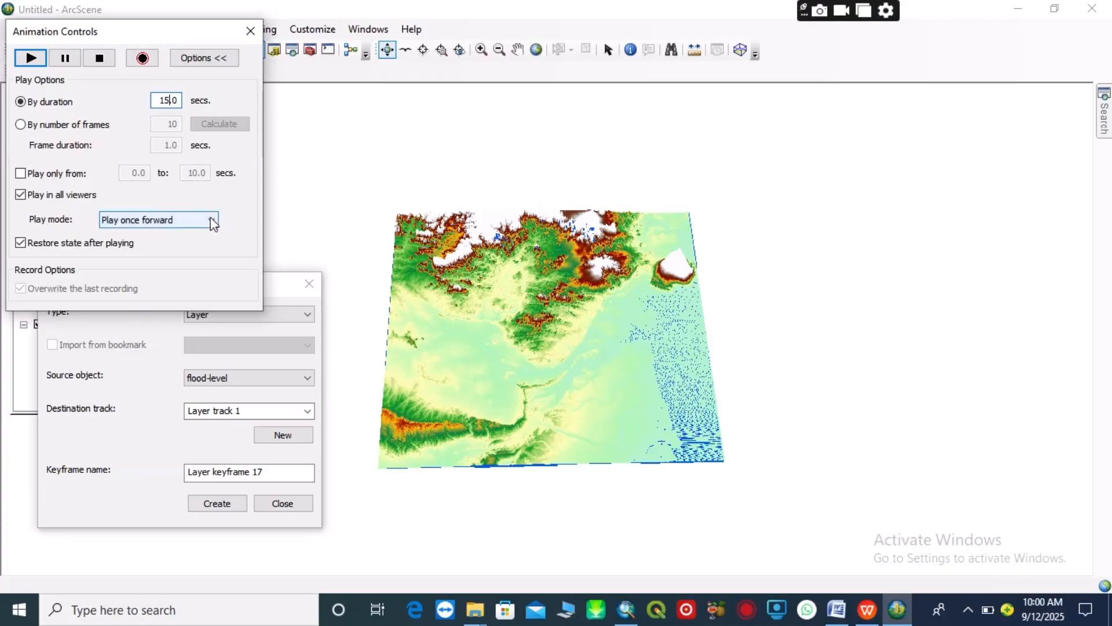
pyautogui.click(30, 59)
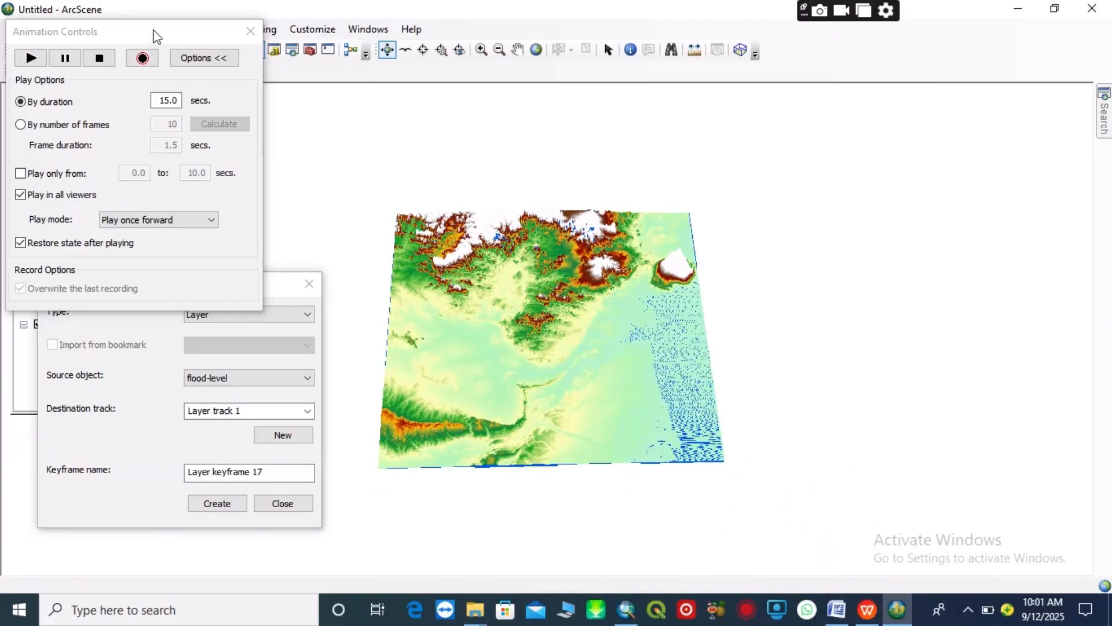
# Move the animation dialogs clear of the scene, set the play mode to Play once reverse, and play the animation
pyautogui.moveTo(156, 32); pyautogui.dragTo(989, 77)
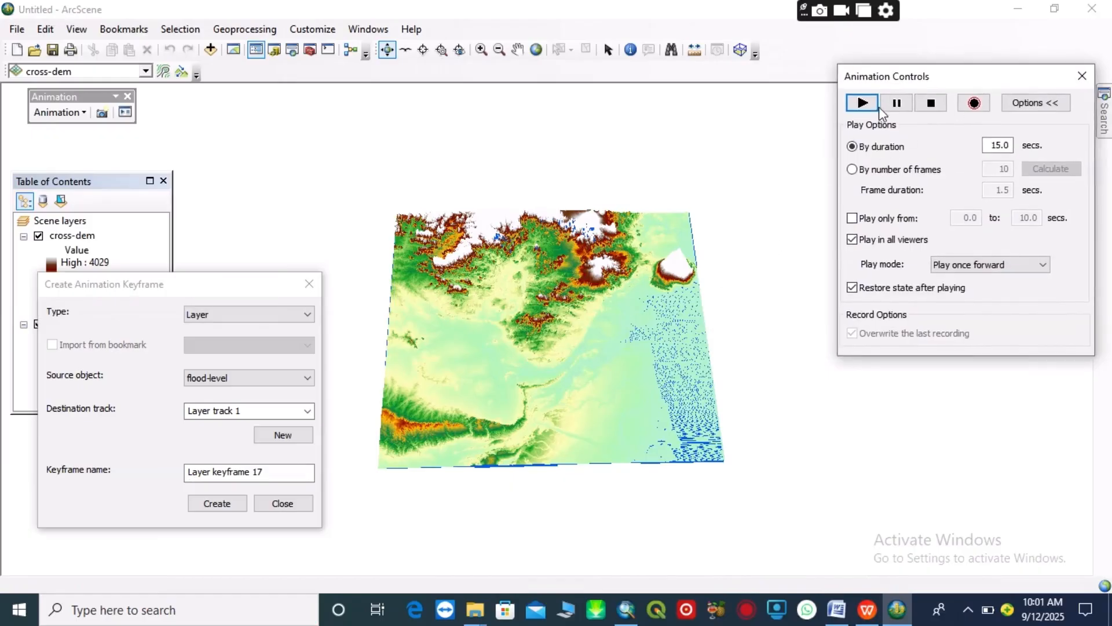
pyautogui.click(1043, 264)
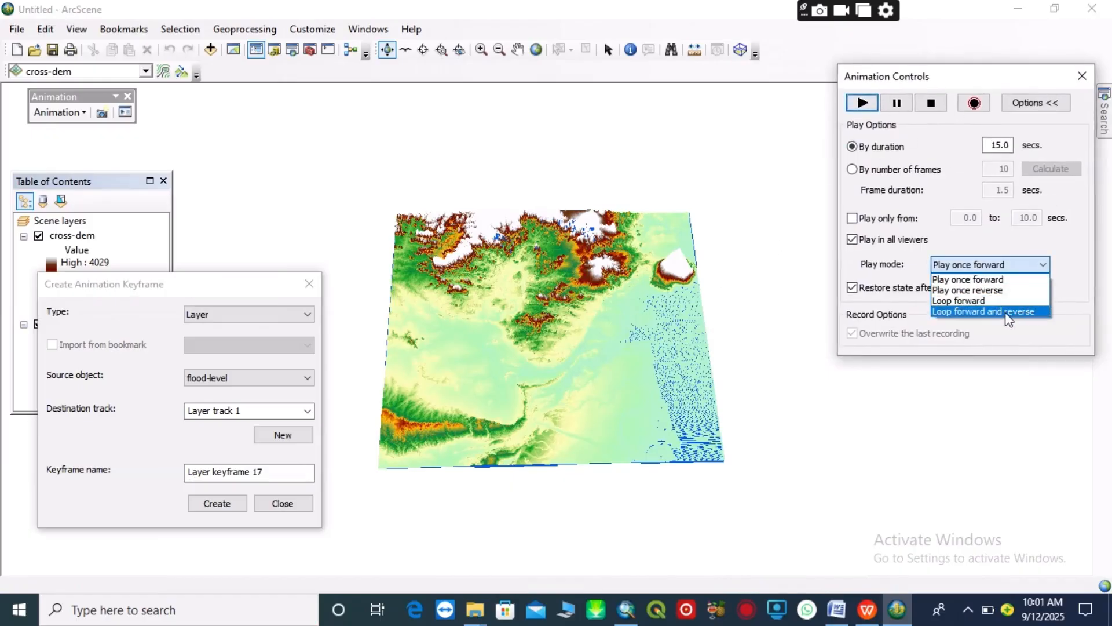
pyautogui.click(982, 290)
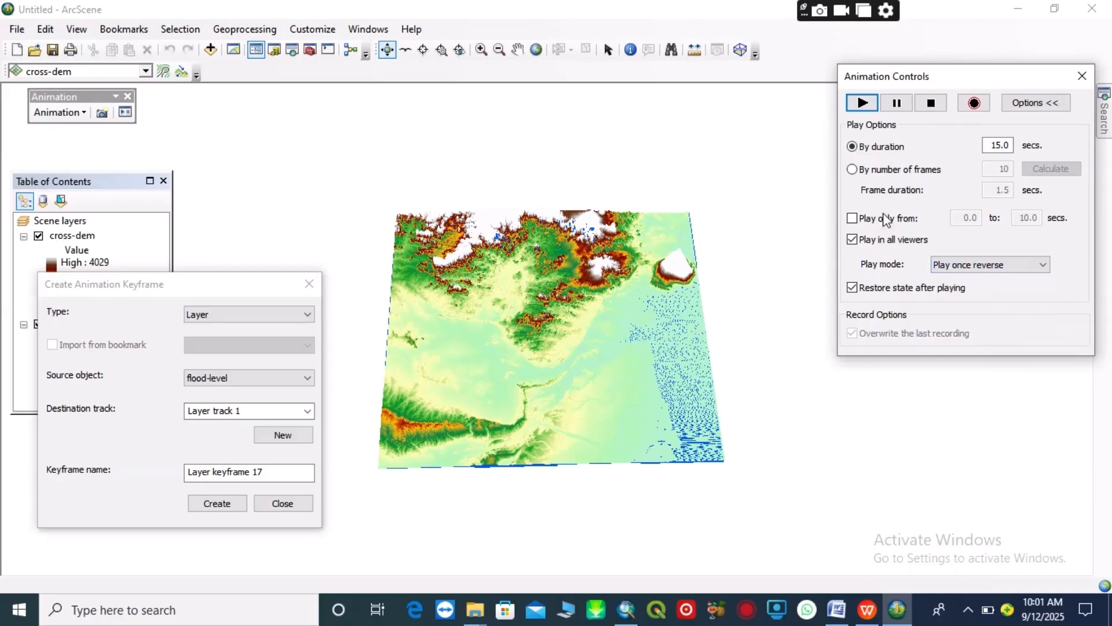
pyautogui.click(863, 103)
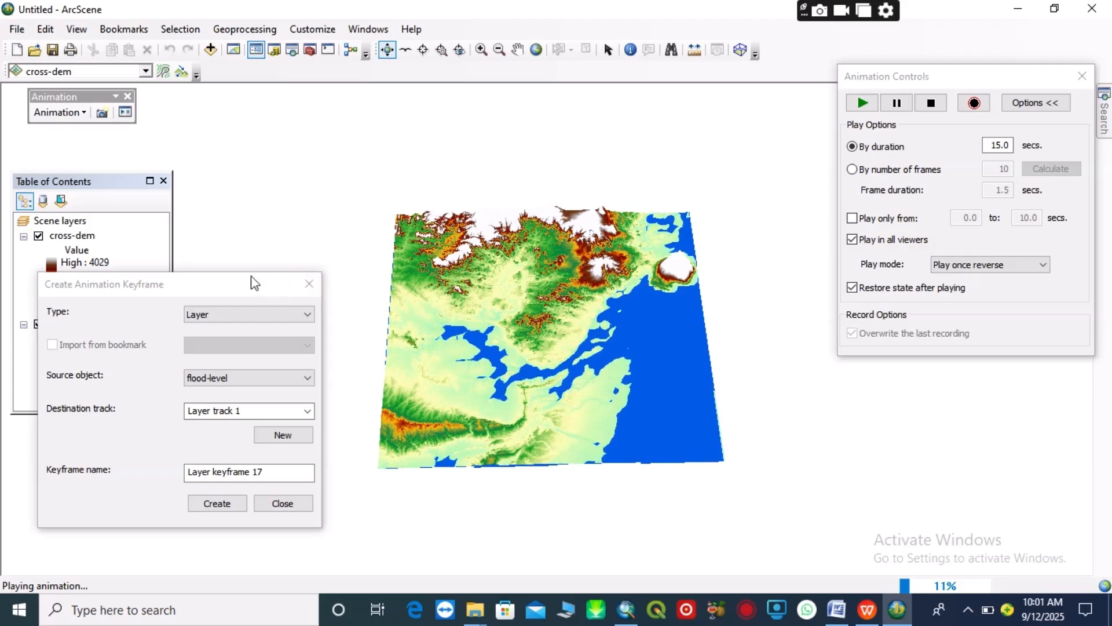
pyautogui.moveTo(239, 292); pyautogui.dragTo(159, 211)
pyautogui.click(862, 105)
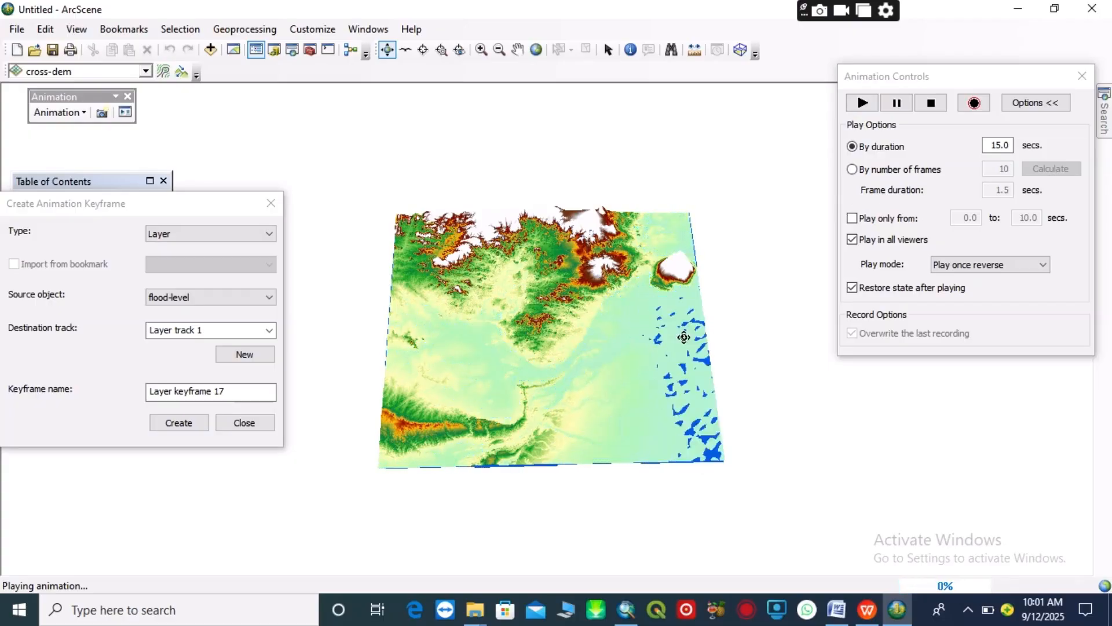
# Set the play mode to Loop forward and reverse, and play the flood animation while rotating the 3D scene
pyautogui.click(1041, 265)
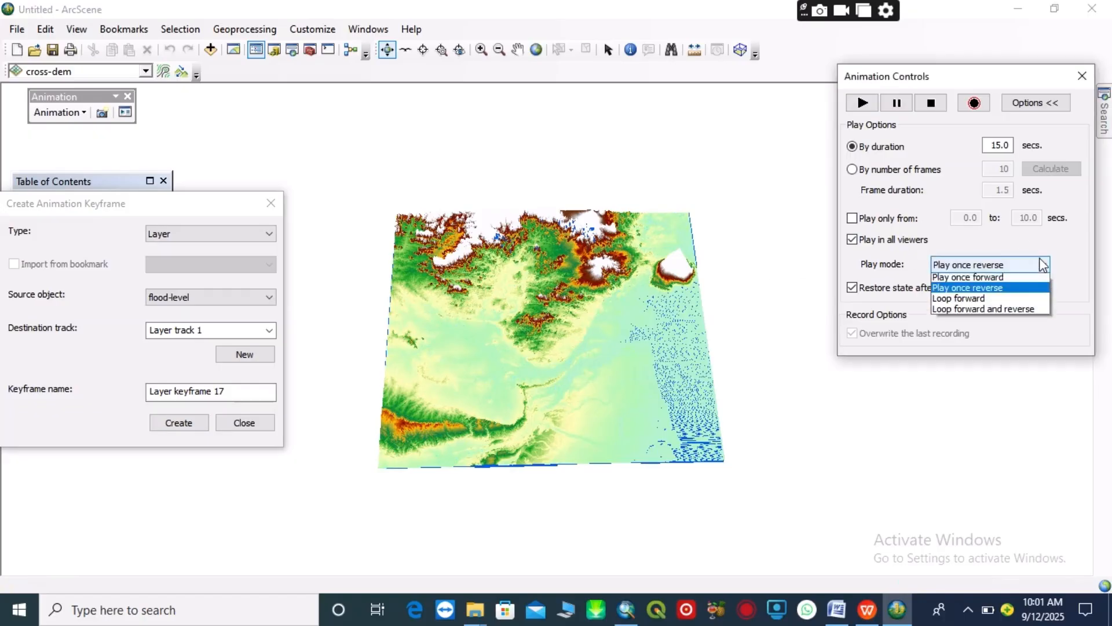
pyautogui.click(1015, 313)
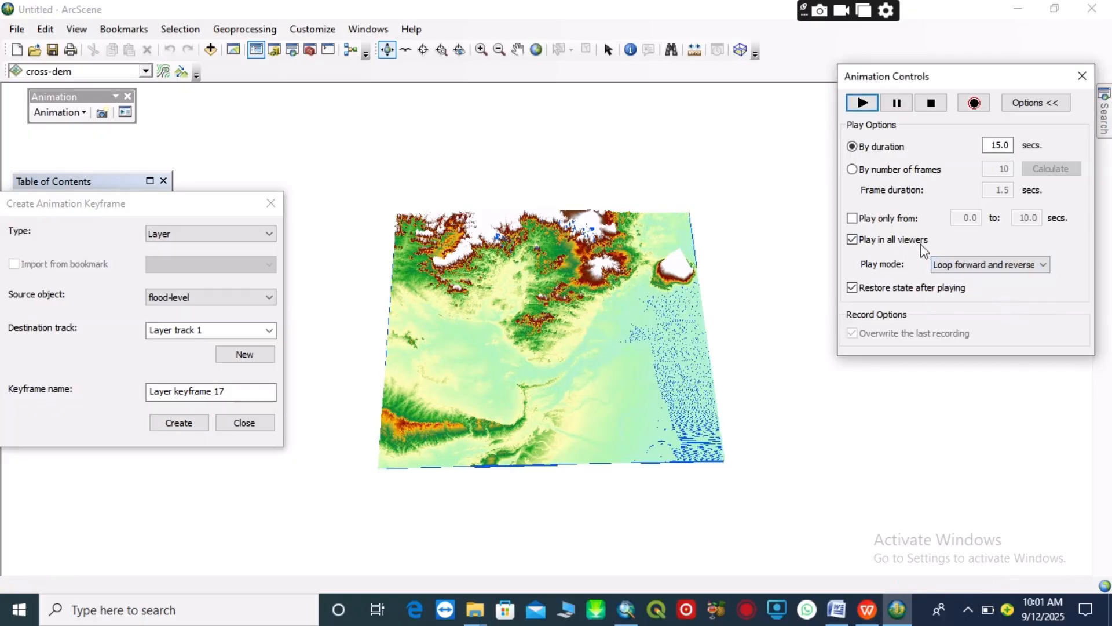
pyautogui.click(861, 104)
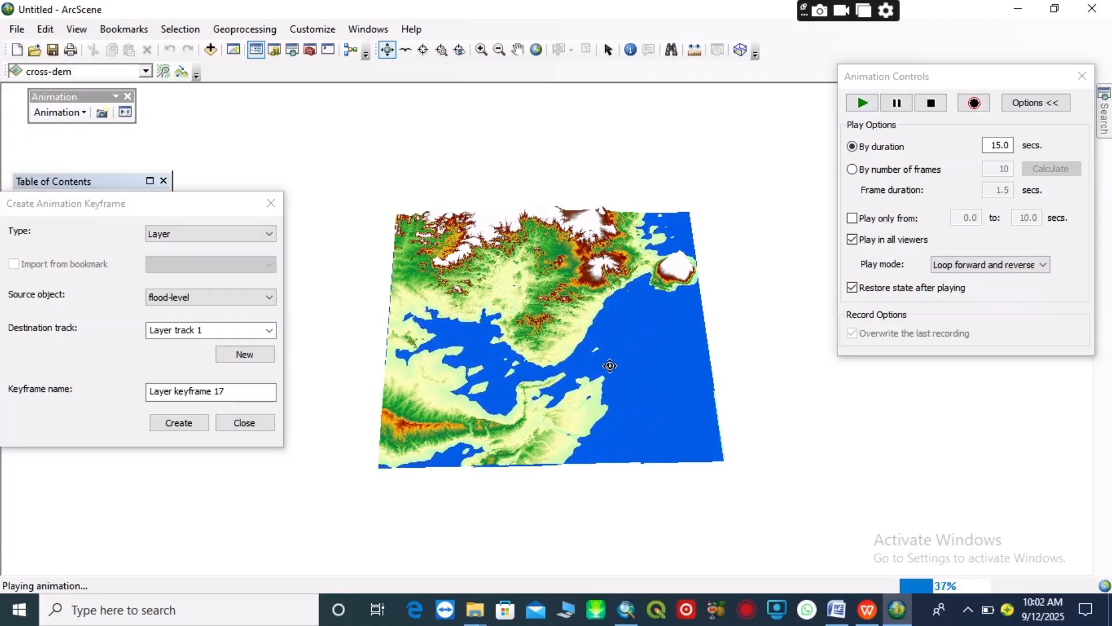
pyautogui.moveTo(610, 363); pyautogui.dragTo(554, 353)
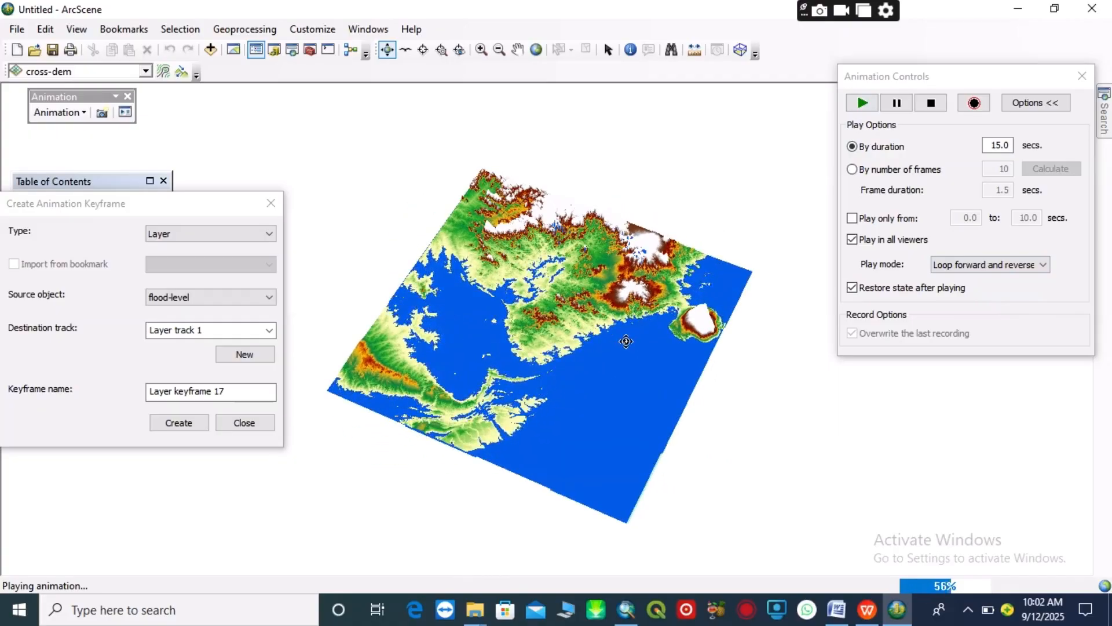